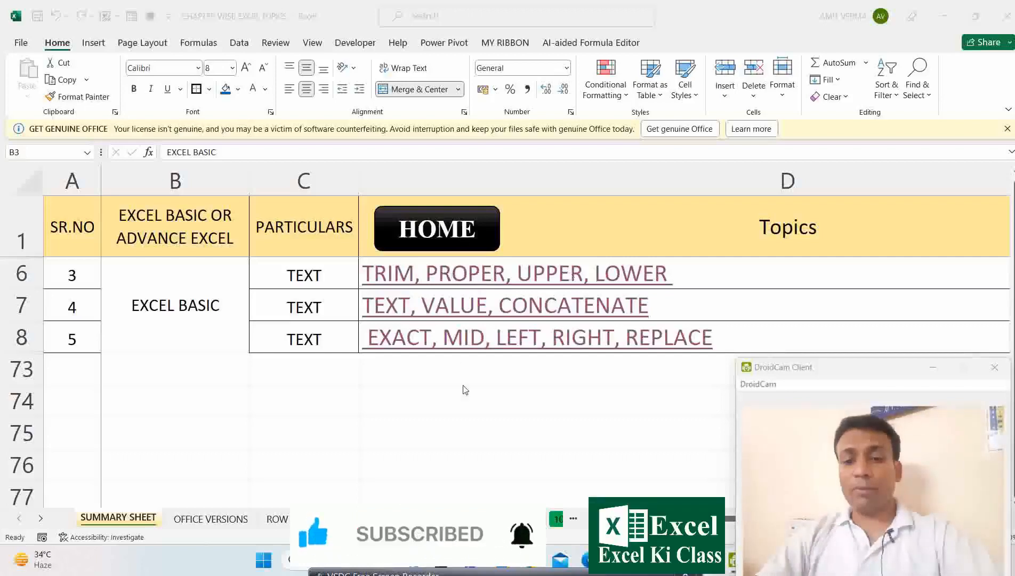
Step: Open the topic sheet linked from "TRIM, PROPER, UPPER, LOWER" in the summary sheet
{"action": "left_click", "coordinate": [449, 366]}
{"action": "left_click", "coordinate": [448, 366]}
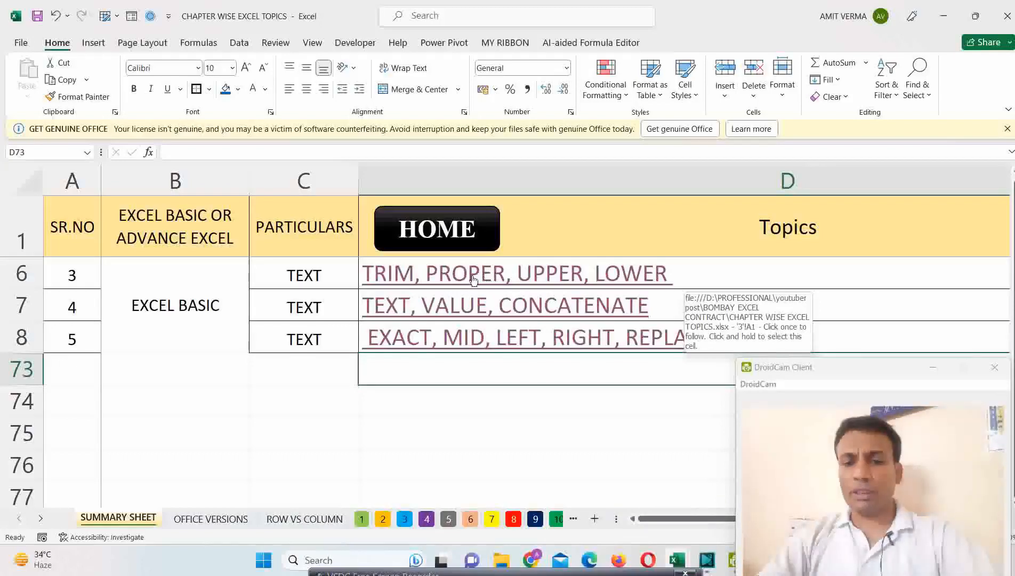
{"action": "left_click", "coordinate": [472, 279]}
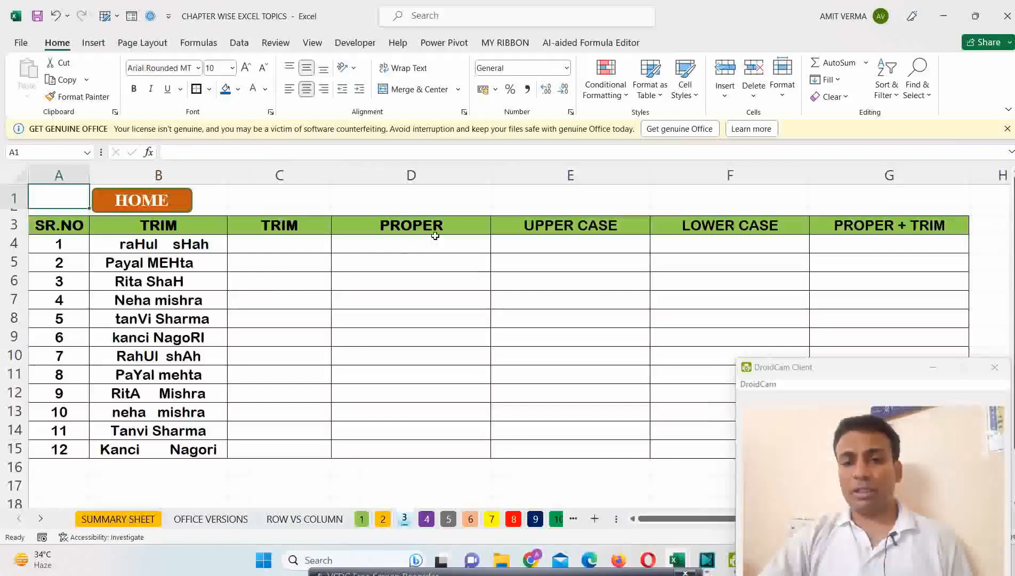
{"action": "mouse_move", "coordinate": [885, 375]}
{"action": "left_mouse_down"}
{"action": "mouse_move", "coordinate": [896, 408]}
{"action": "mouse_move", "coordinate": [890, 356]}
{"action": "left_mouse_up"}
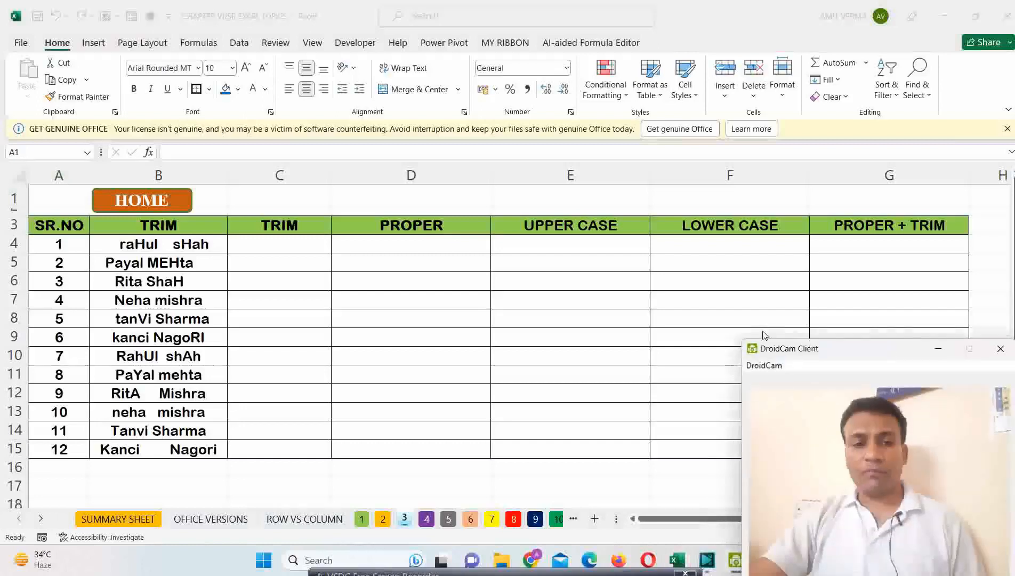
Step: Rename the header of the names column in cell B3 as PARTICULARS
{"action": "scroll", "coordinate": [764, 334], "scroll_direction": "down", "scroll_amount": 1, "text": "ctrl"}
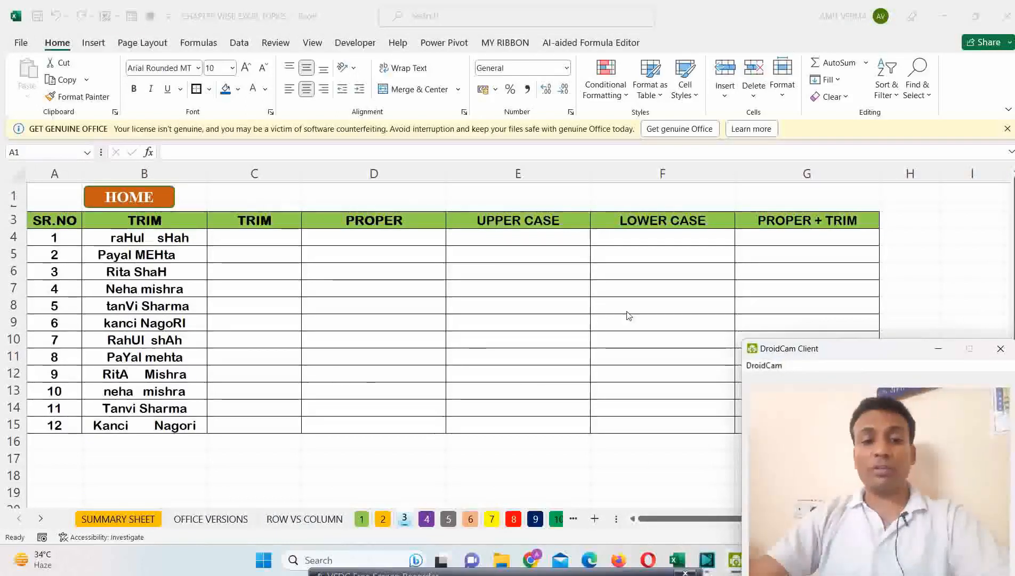
{"action": "scroll", "coordinate": [185, 294], "scroll_direction": "up", "scroll_amount": 1}
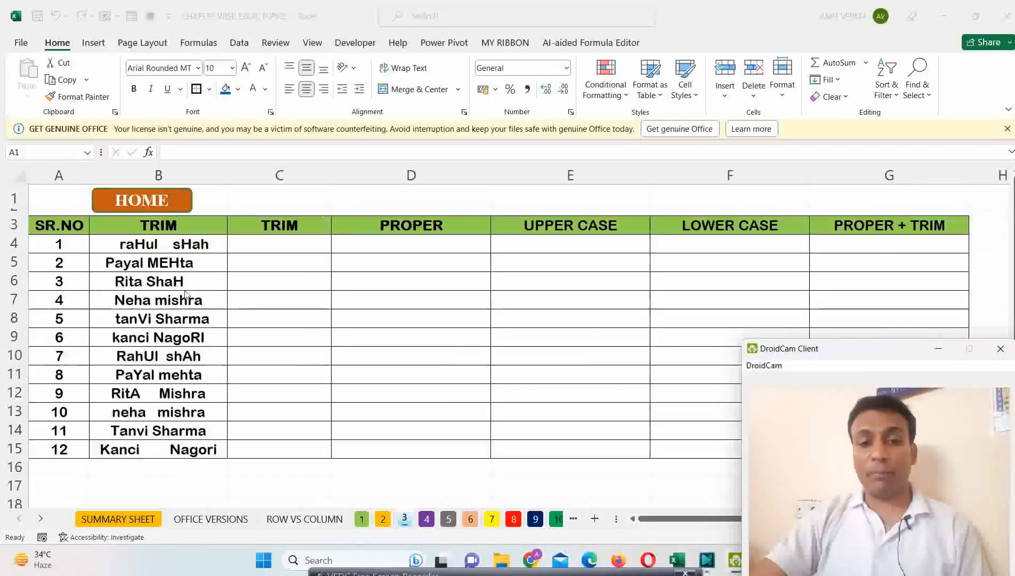
{"action": "scroll", "coordinate": [186, 295], "scroll_direction": "up", "scroll_amount": 1}
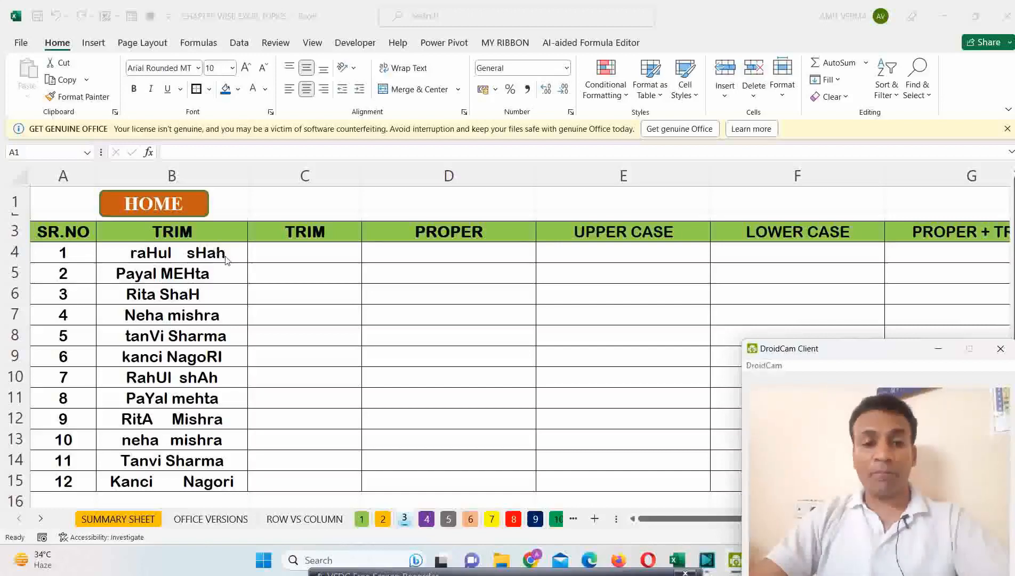
{"action": "left_click", "coordinate": [168, 232]}
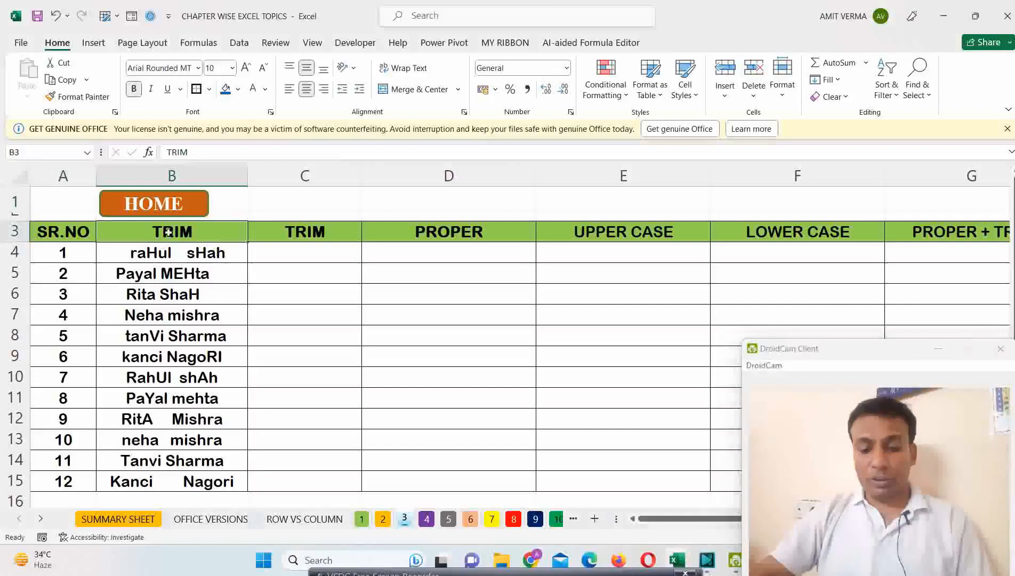
{"action": "type", "text": "PARTICULA"}
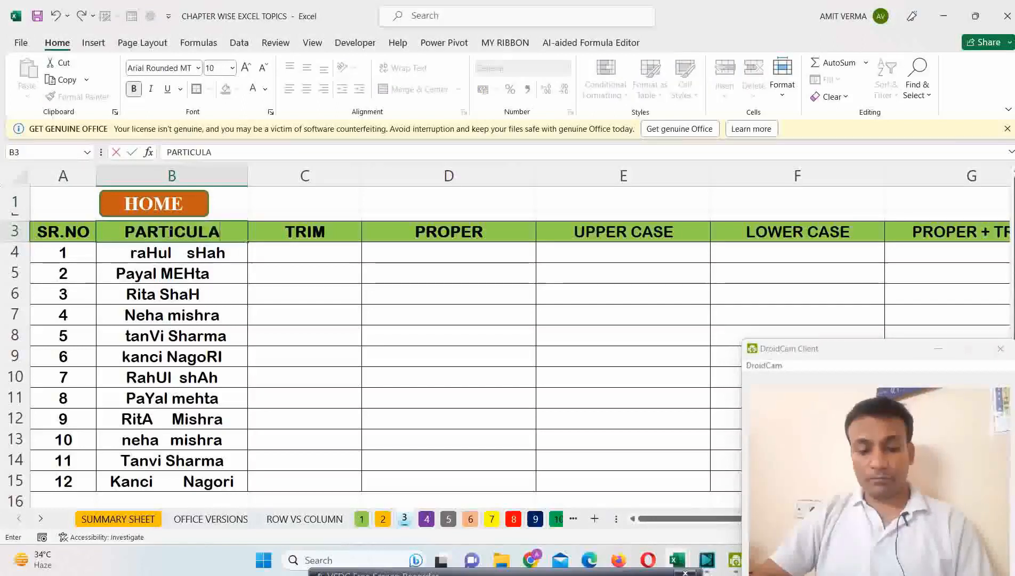
{"action": "type", "text": "RS"}
{"action": "key", "text": "Return"}
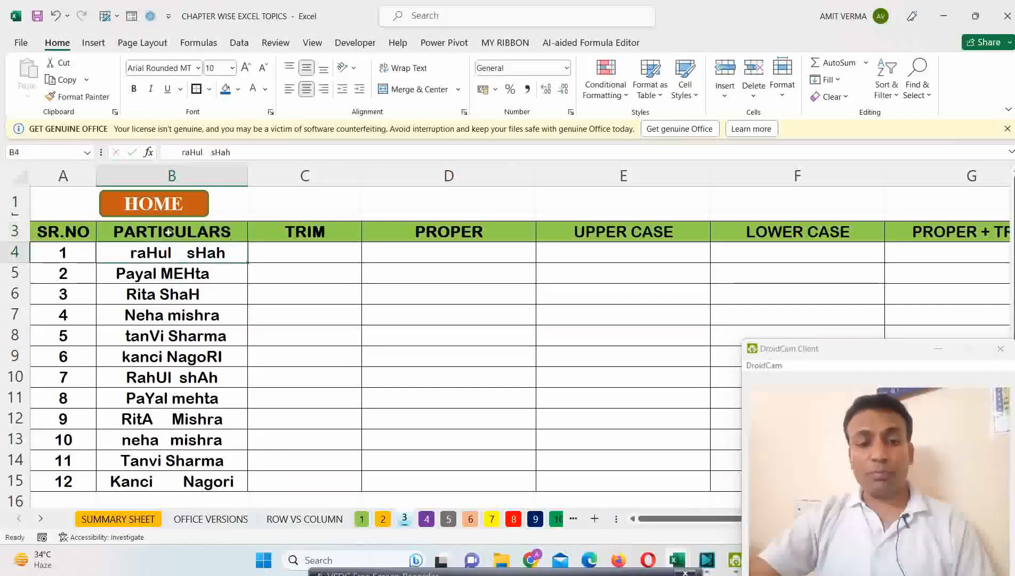
Step: Examine the entry in cell B4 for extra spaces before and between the words, leaving its text as it is
{"action": "left_click_drag", "start_coordinate": [171, 253], "coordinate": [195, 478]}
{"action": "left_click", "coordinate": [213, 254]}
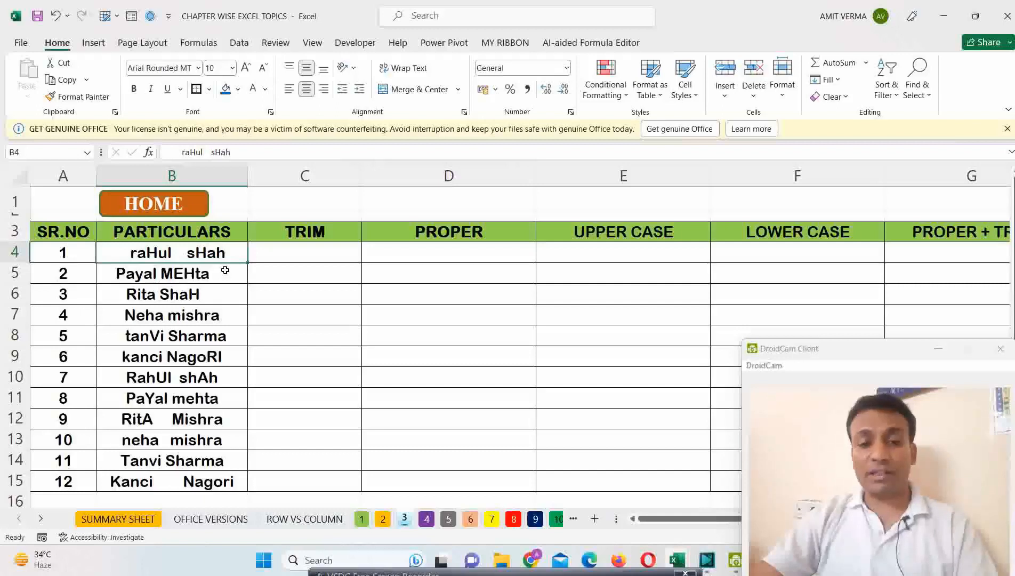
{"action": "double_click", "coordinate": [178, 255]}
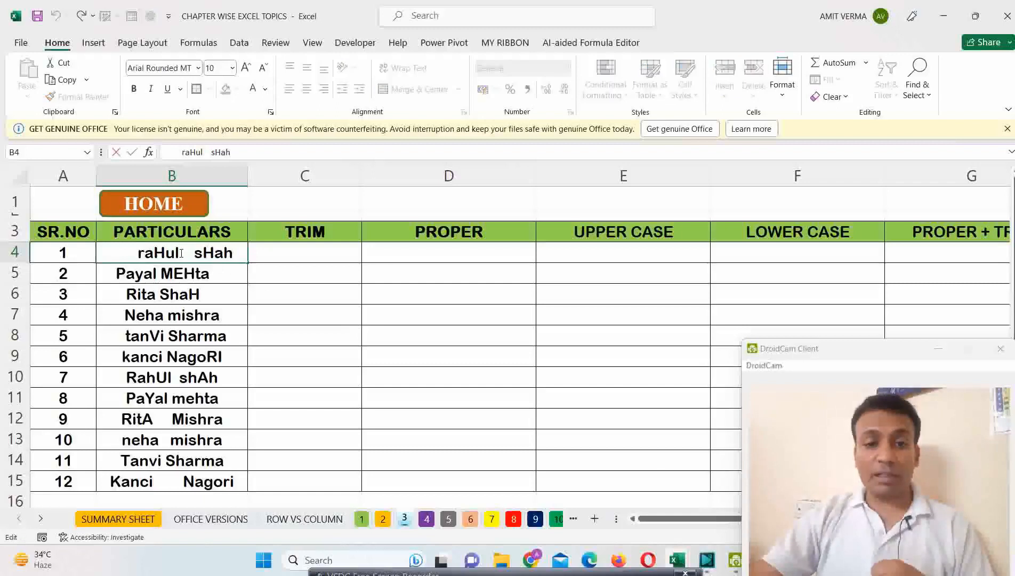
{"action": "left_click_drag", "start_coordinate": [186, 252], "coordinate": [195, 253]}
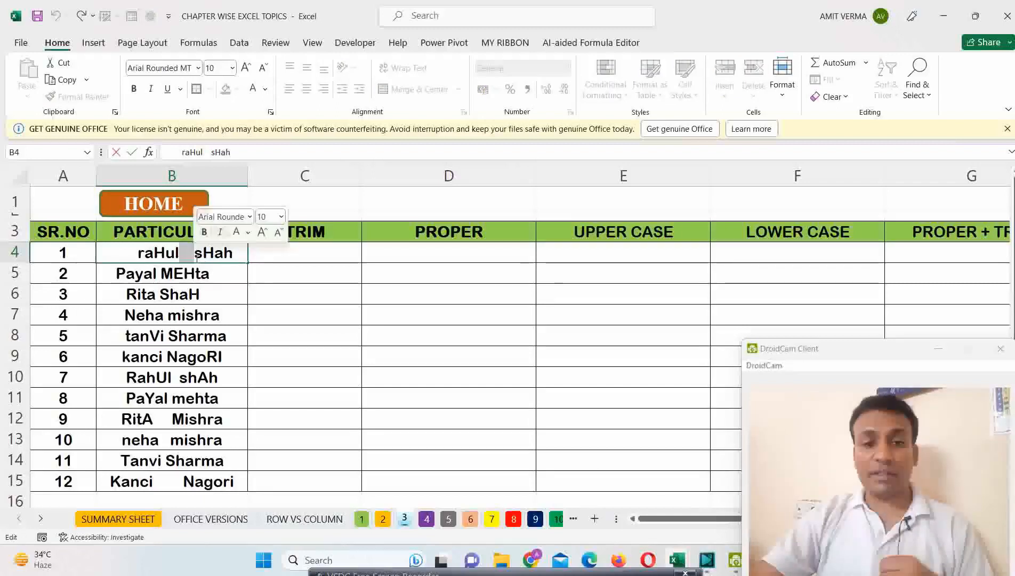
{"action": "left_click", "coordinate": [203, 254]}
{"action": "key", "text": "Return"}
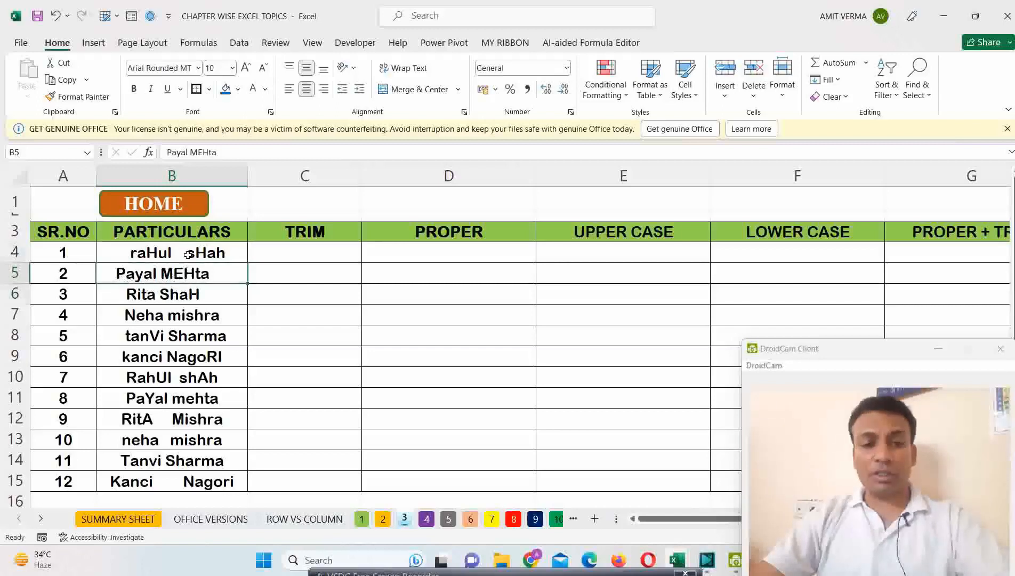
Step: Review the names and the function headers in row 3, and widen the TRIM column slightly
{"action": "left_click_drag", "start_coordinate": [189, 254], "coordinate": [187, 483]}
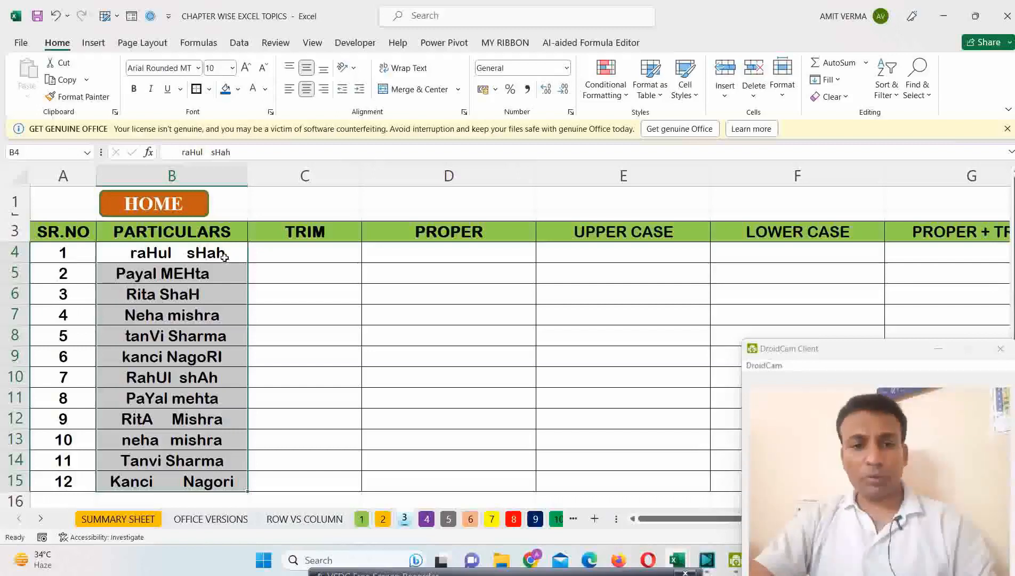
{"action": "left_click_drag", "start_coordinate": [224, 256], "coordinate": [211, 481]}
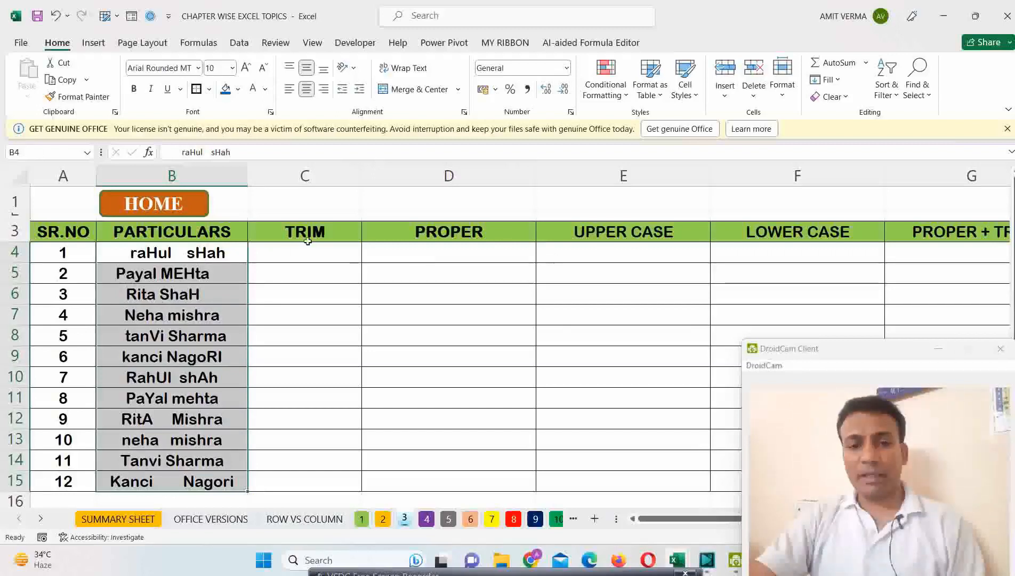
{"action": "left_click_drag", "start_coordinate": [305, 236], "coordinate": [949, 233]}
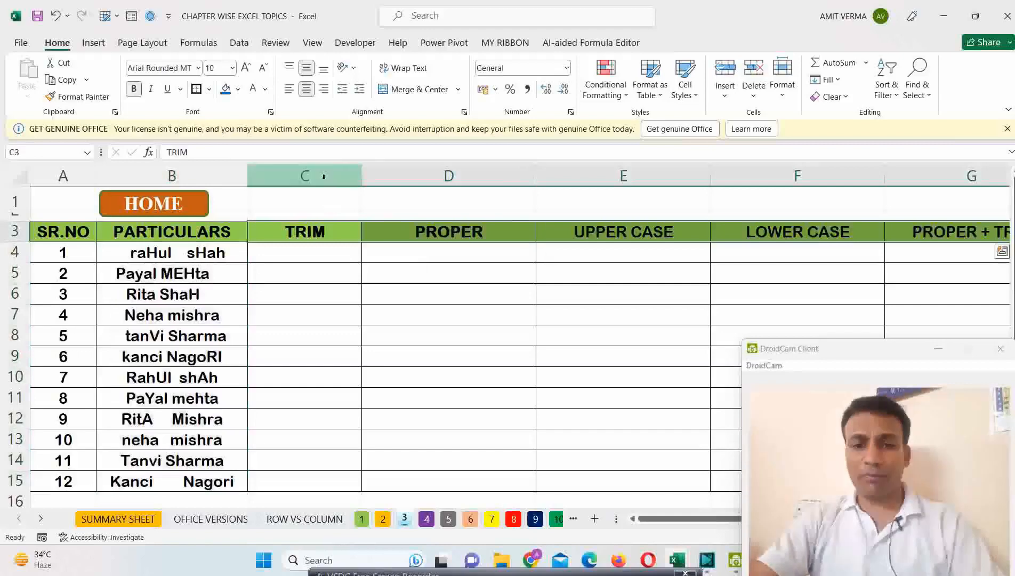
{"action": "left_click_drag", "start_coordinate": [360, 175], "coordinate": [371, 175]}
{"action": "left_click", "coordinate": [325, 236]}
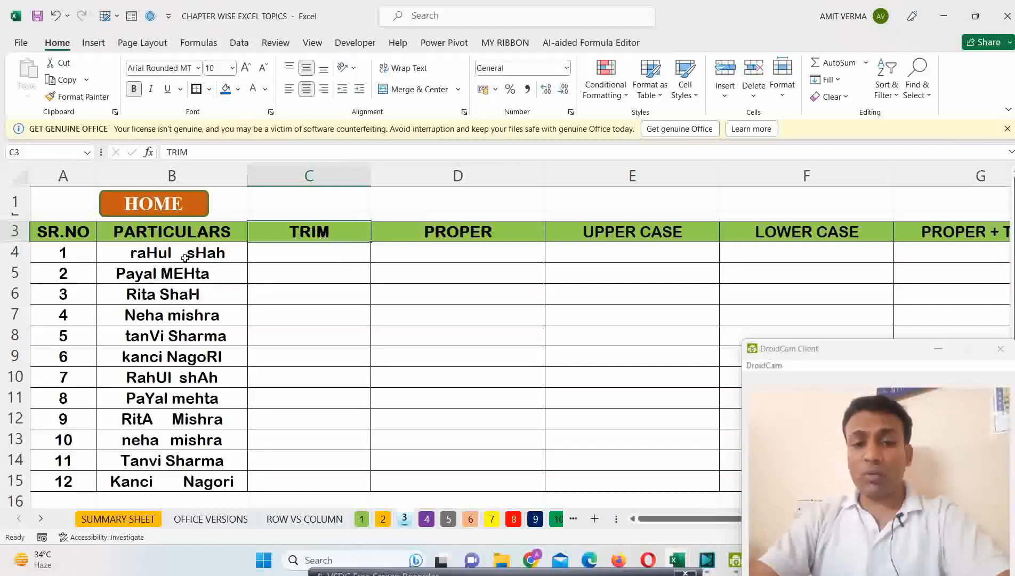
Step: Left-align the names in B4:B14 and check individual entries for leading and in-between spaces
{"action": "left_click", "coordinate": [169, 256]}
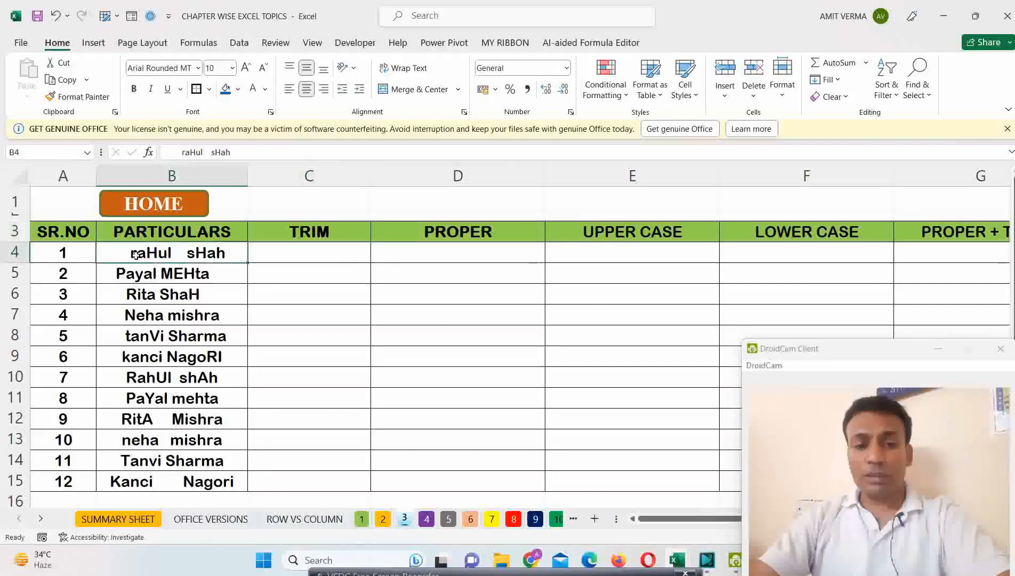
{"action": "left_click_drag", "start_coordinate": [172, 261], "coordinate": [179, 462]}
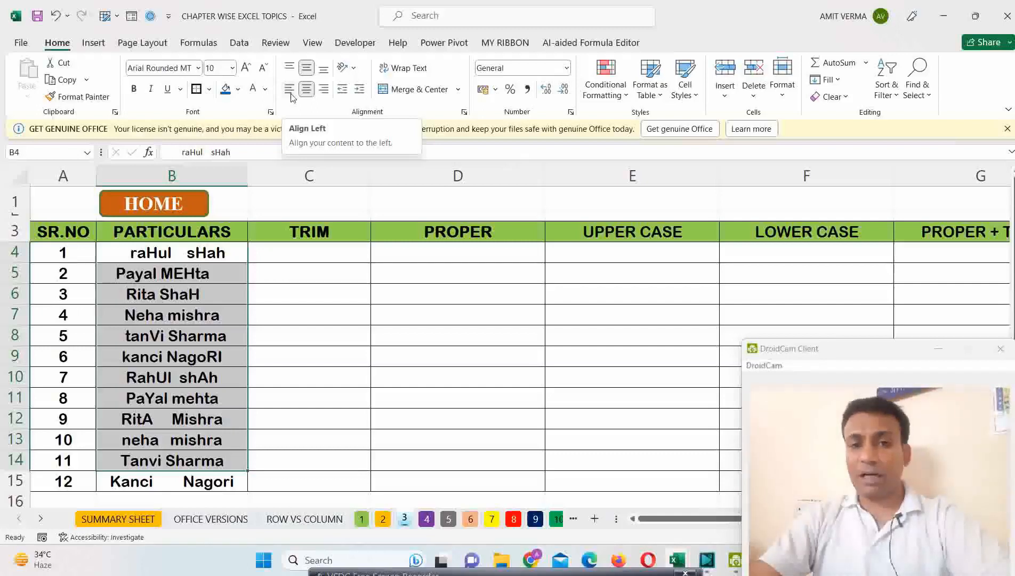
{"action": "left_click", "coordinate": [290, 90]}
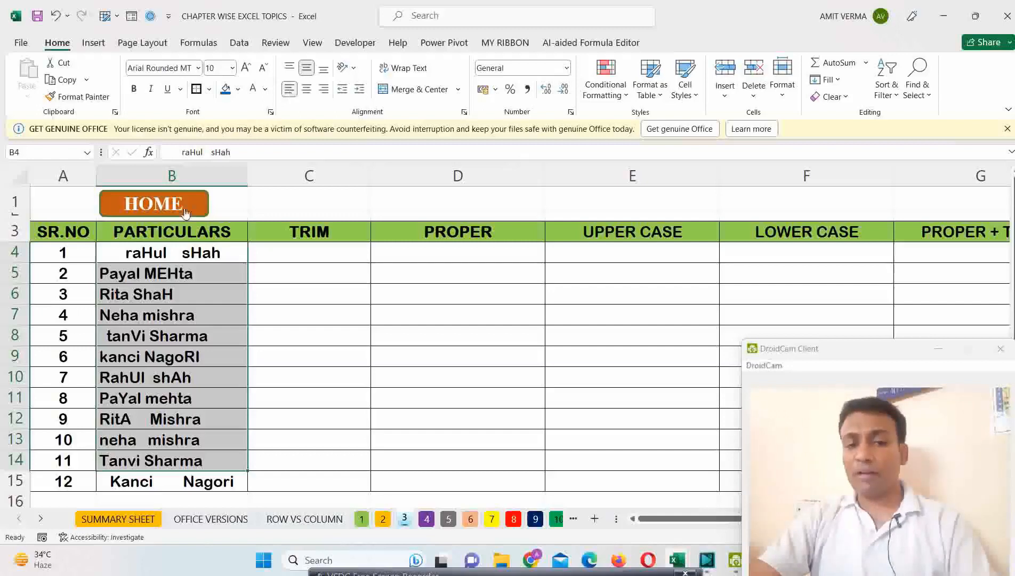
{"action": "left_click", "coordinate": [143, 252]}
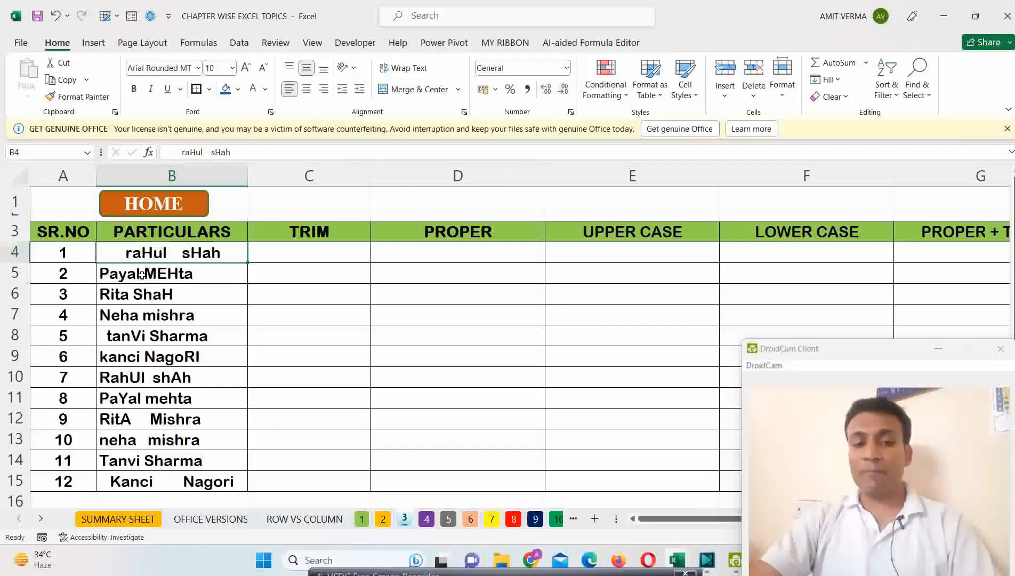
{"action": "left_click_drag", "start_coordinate": [142, 277], "coordinate": [146, 319]}
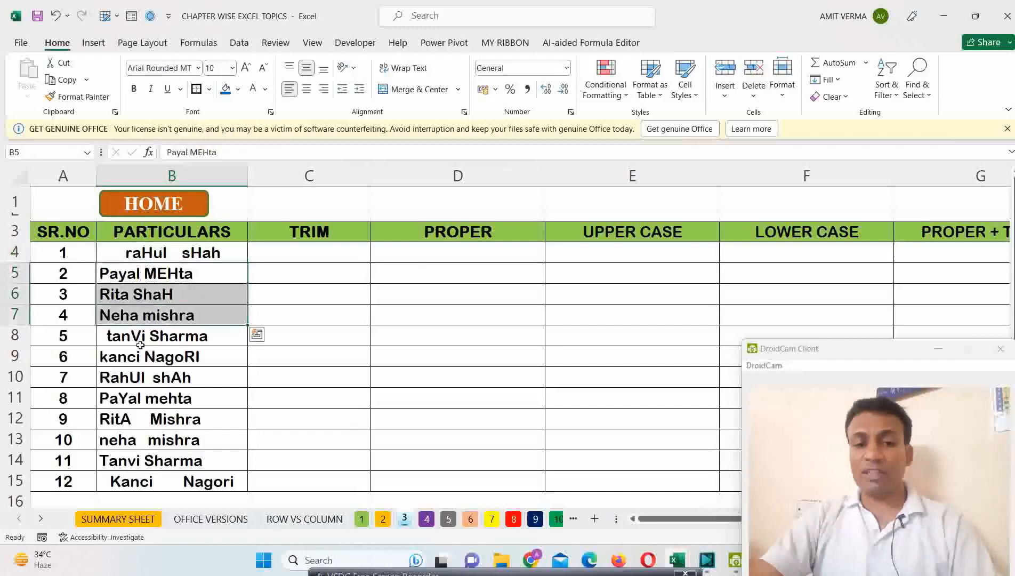
{"action": "left_click", "coordinate": [139, 344]}
{"action": "left_click", "coordinate": [168, 423]}
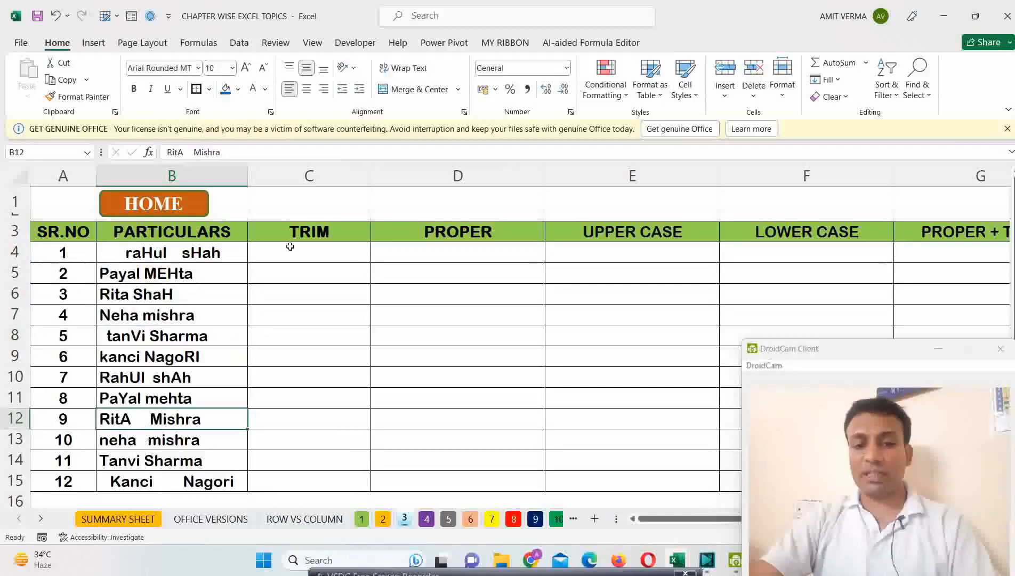
Step: Left-align all the names in the PARTICULARS column, cells B4:B15
{"action": "left_click_drag", "start_coordinate": [176, 255], "coordinate": [187, 474]}
{"action": "left_click", "coordinate": [308, 90]}
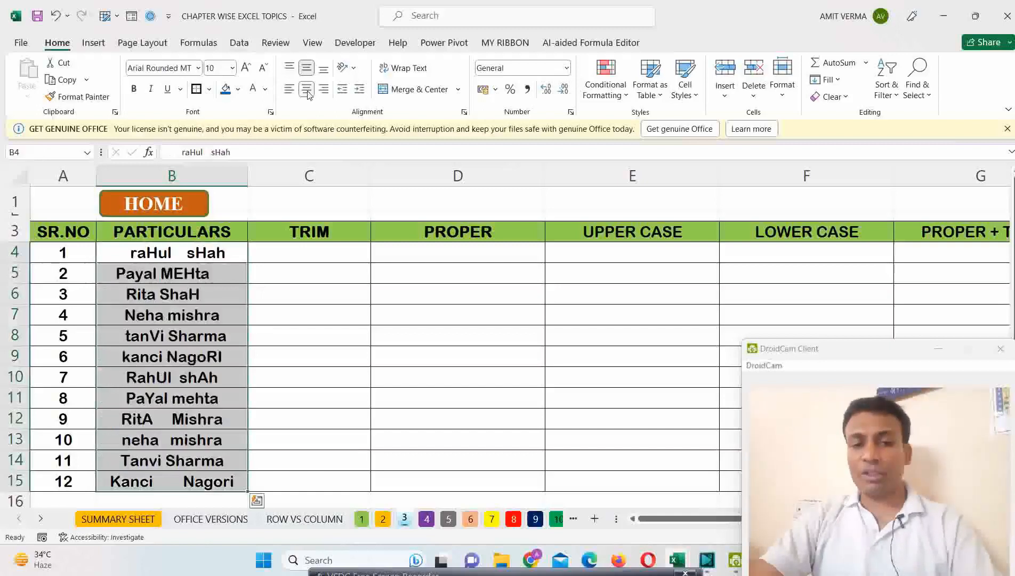
{"action": "left_click", "coordinate": [326, 91]}
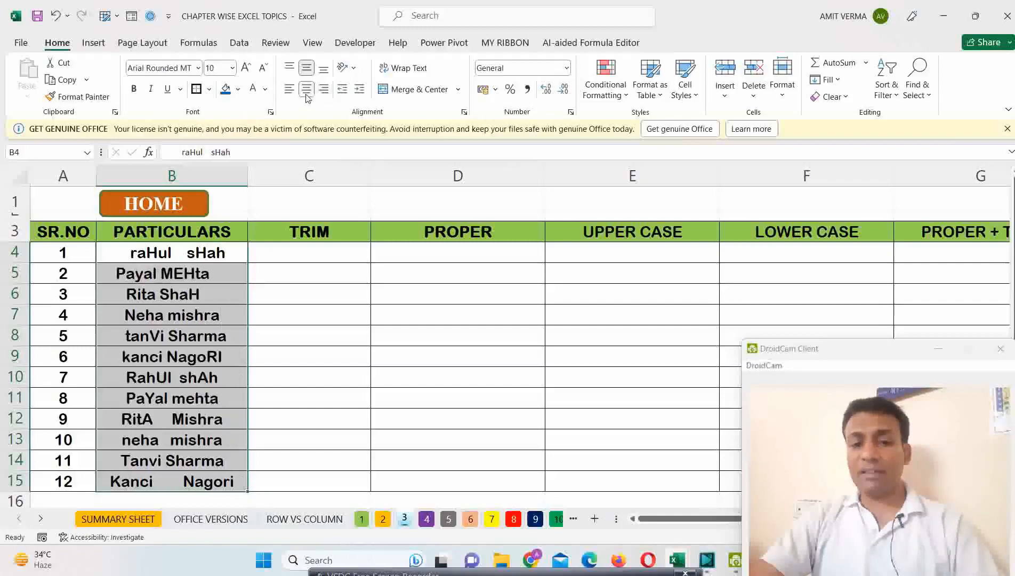
{"action": "left_click", "coordinate": [289, 89]}
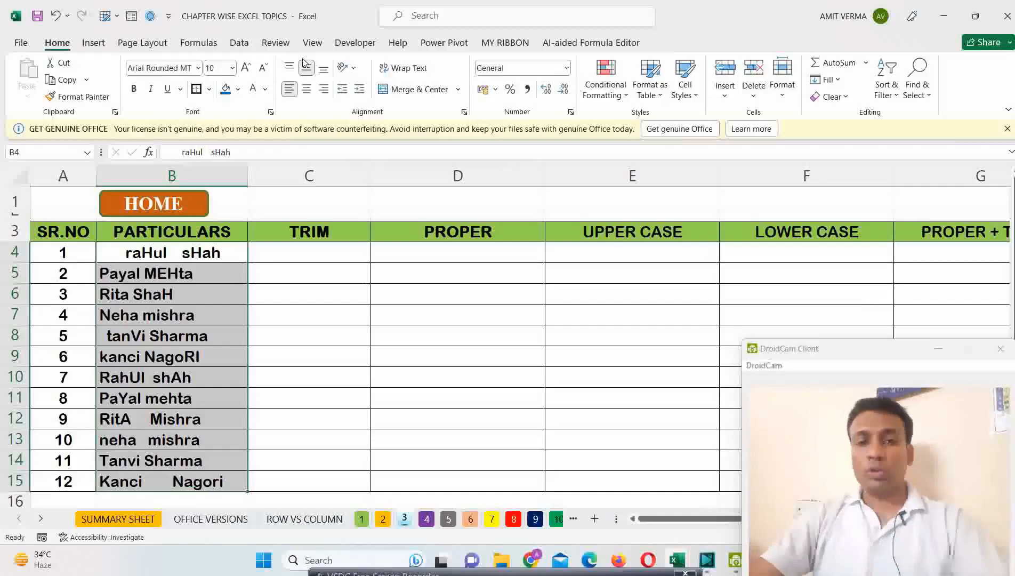
Step: Enter the formula +TRIM(B4) in cell C4 and left-align the cell
{"action": "left_click", "coordinate": [298, 258]}
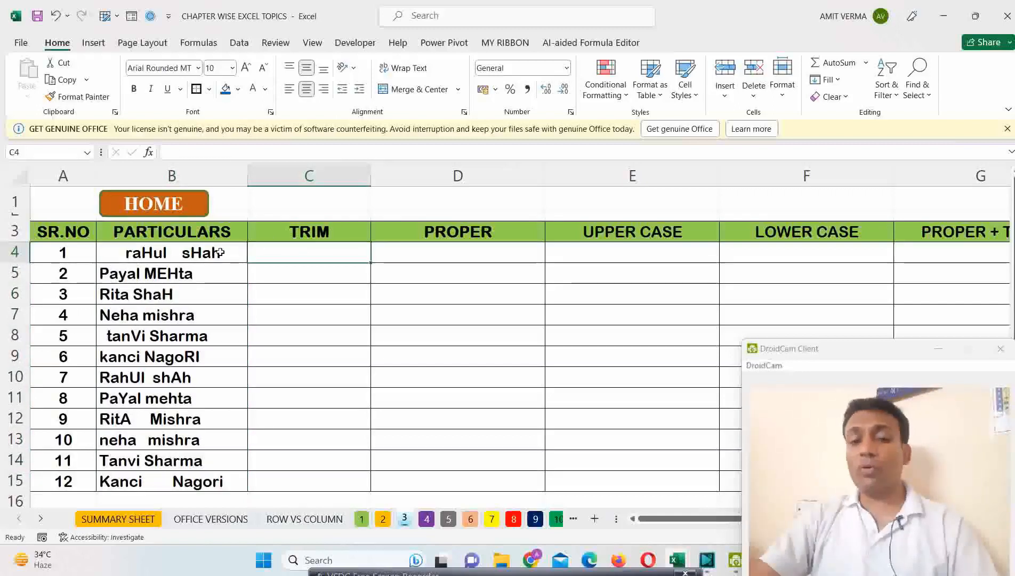
{"action": "left_click", "coordinate": [174, 253]}
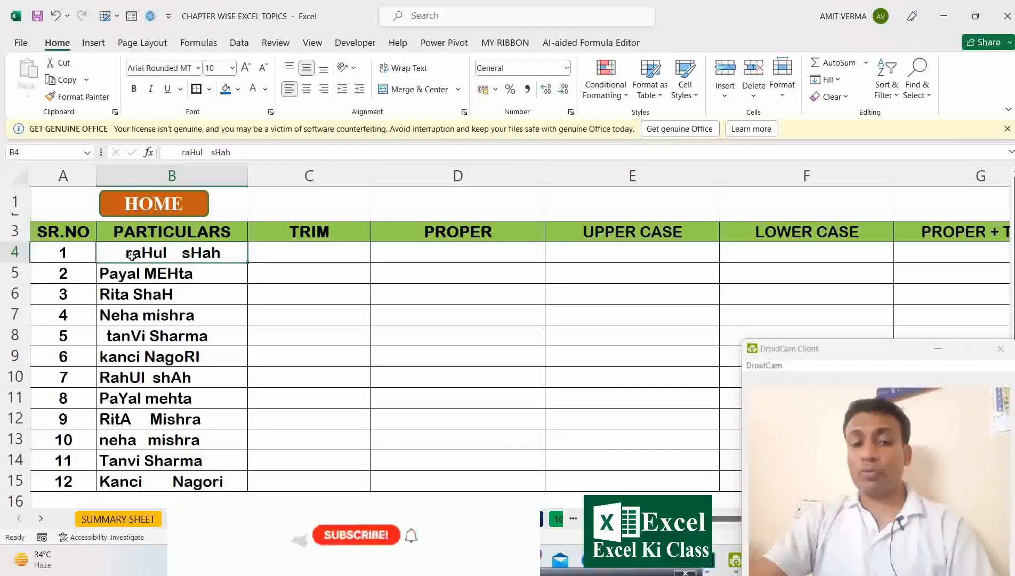
{"action": "left_click", "coordinate": [283, 253]}
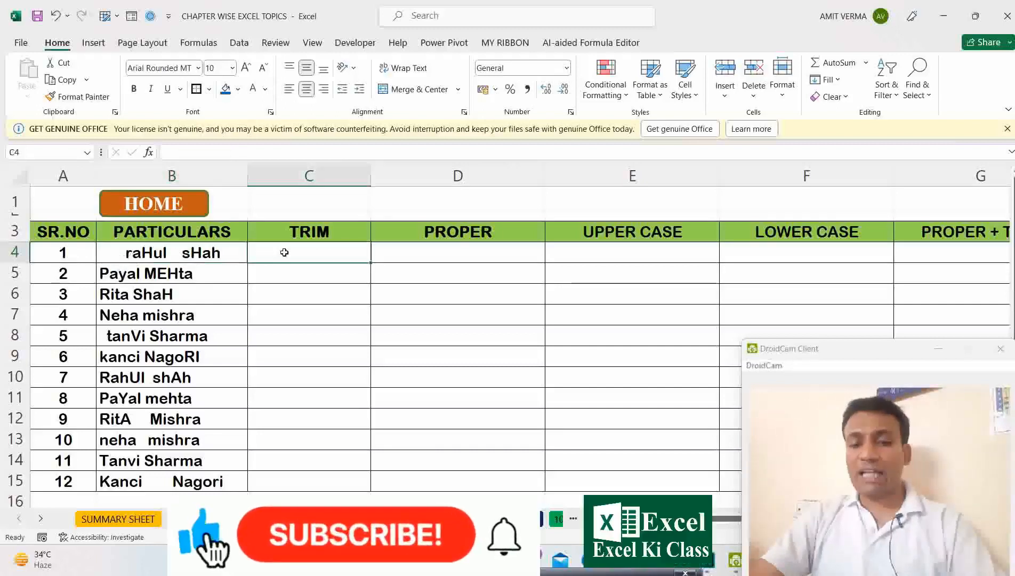
{"action": "type", "text": "="}
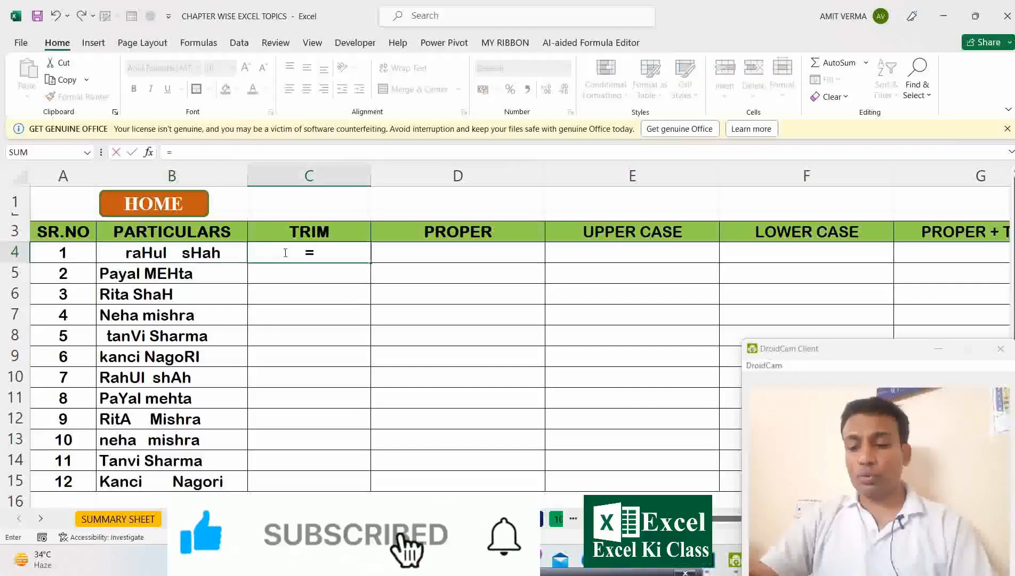
{"action": "key", "text": "BackSpace"}
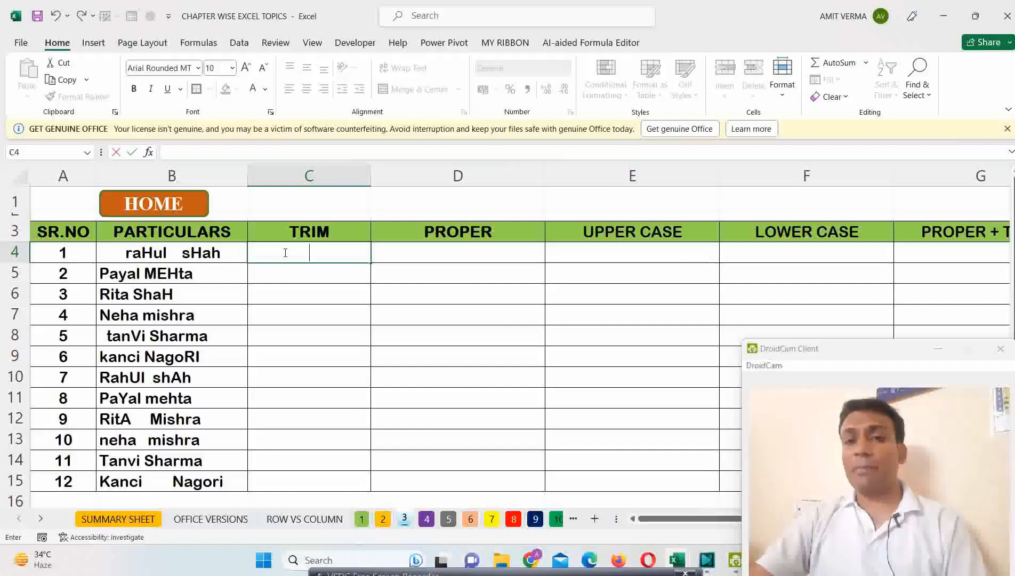
{"action": "type", "text": "+"}
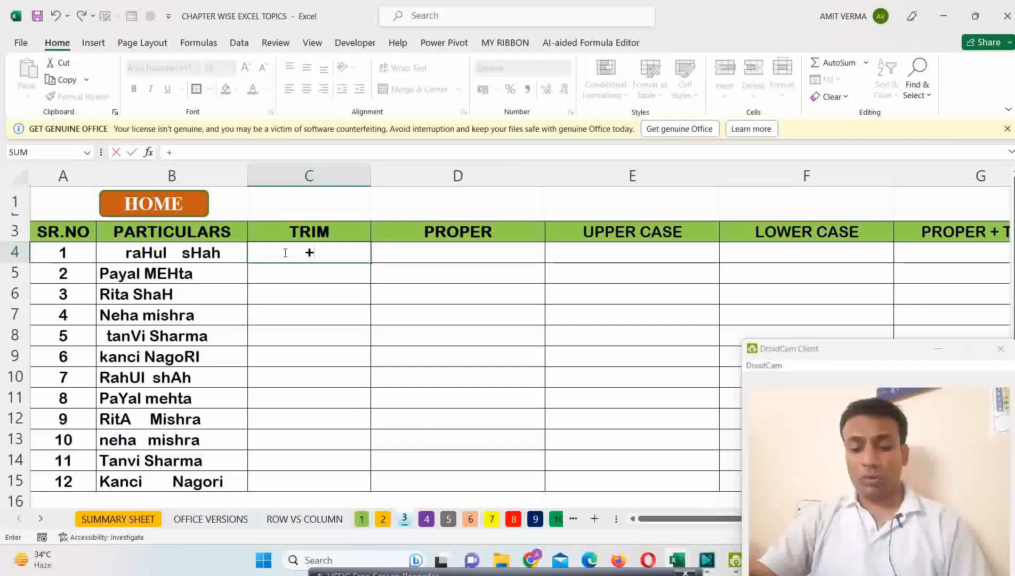
{"action": "type", "text": "TRIM"}
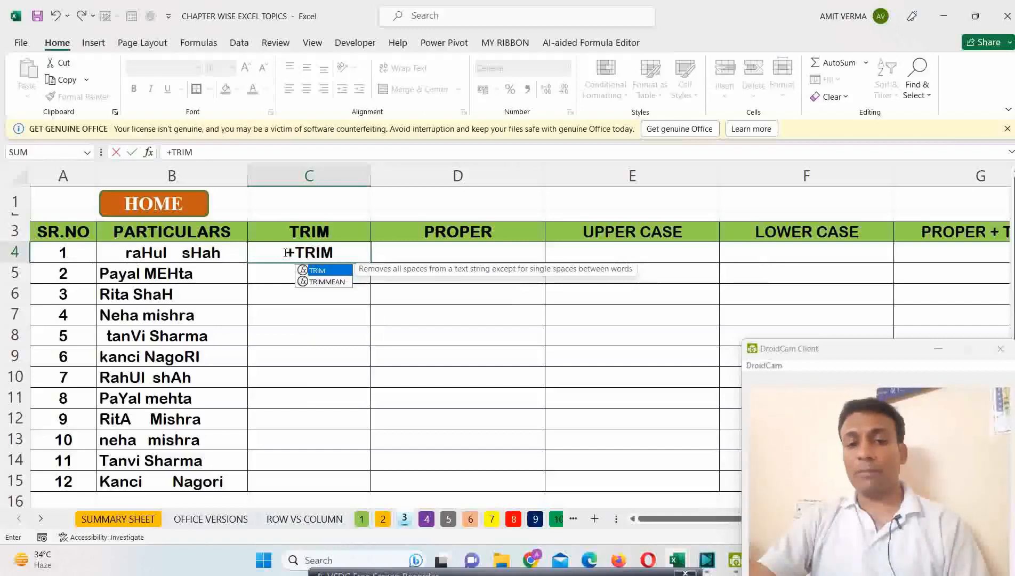
{"action": "double_click", "coordinate": [325, 271]}
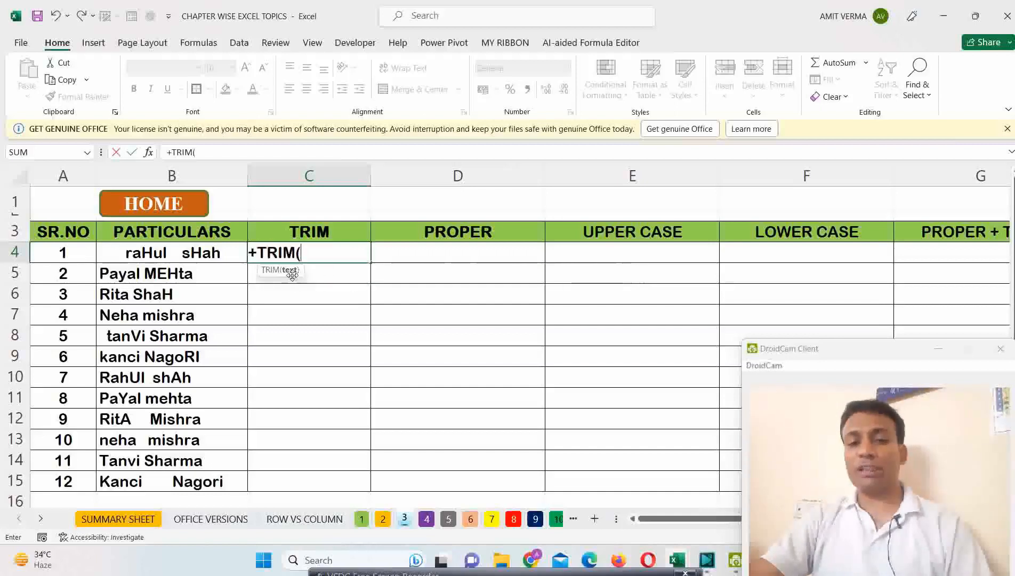
{"action": "left_click", "coordinate": [158, 252]}
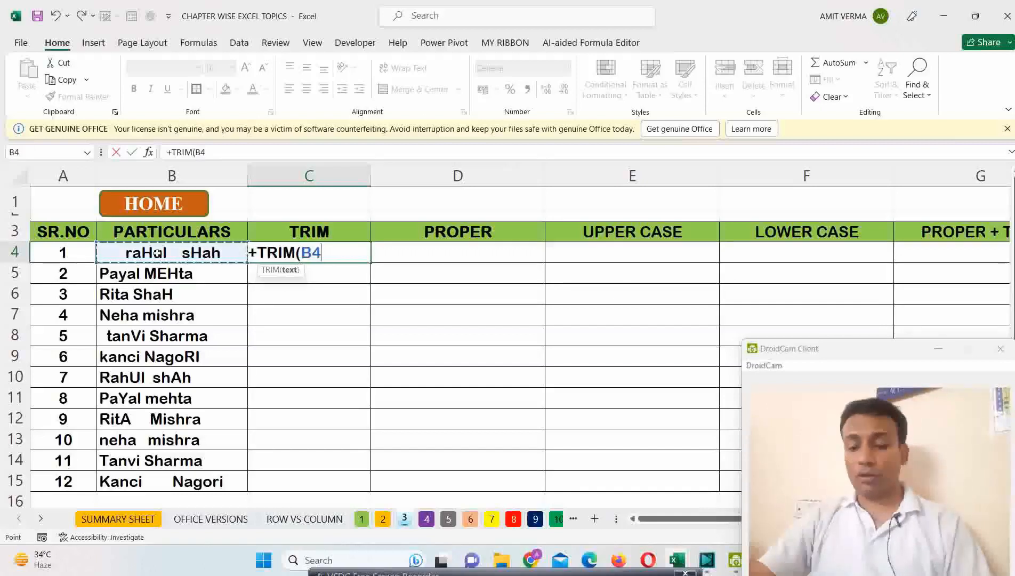
{"action": "type", "text": ")"}
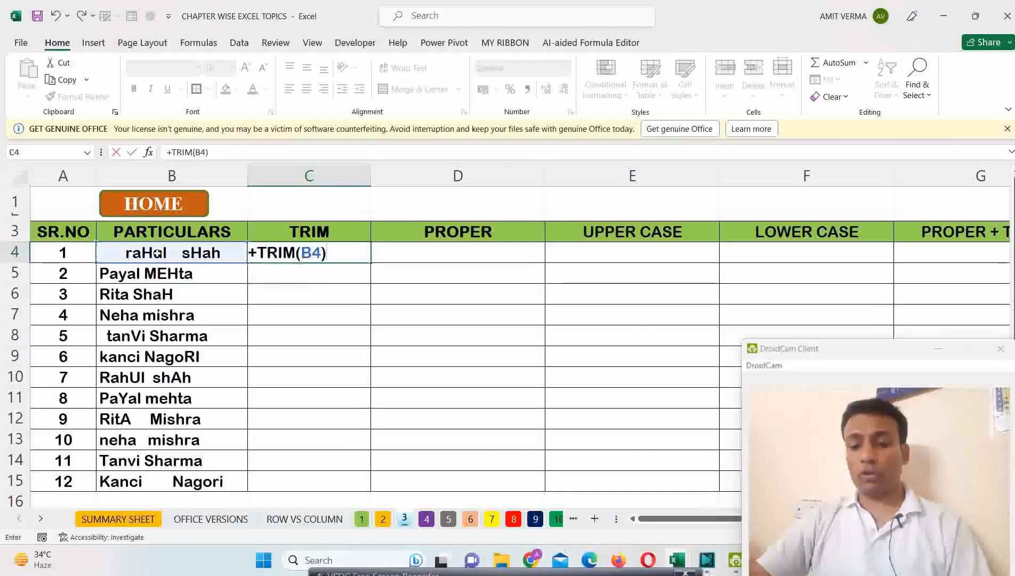
{"action": "key", "text": "Return"}
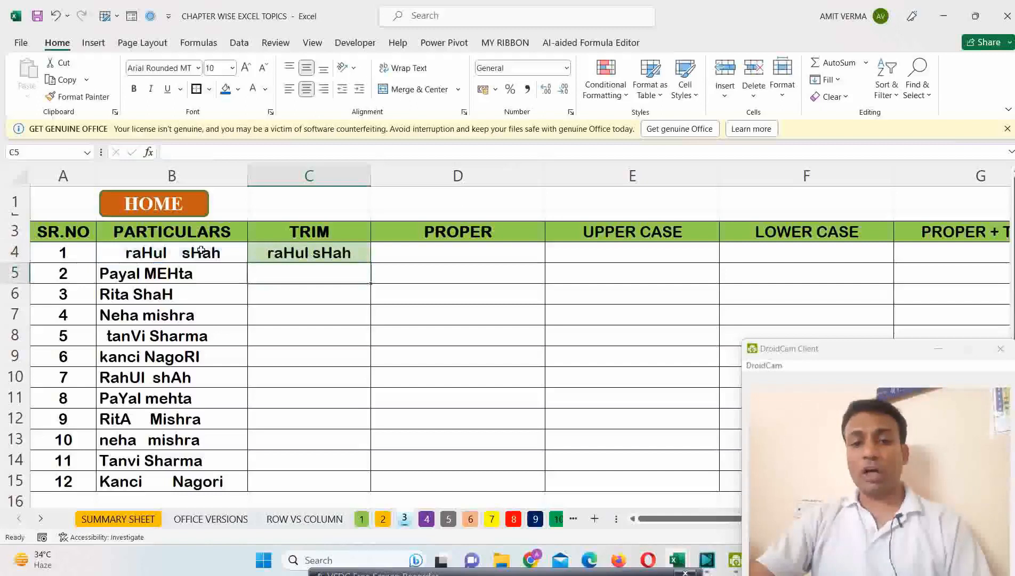
{"action": "left_click", "coordinate": [284, 251]}
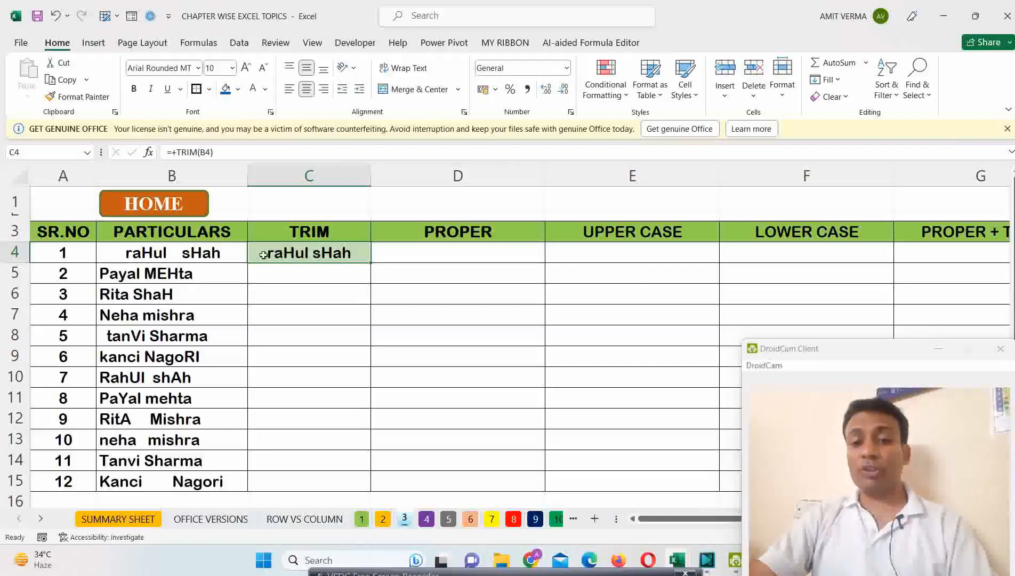
{"action": "left_click", "coordinate": [291, 92]}
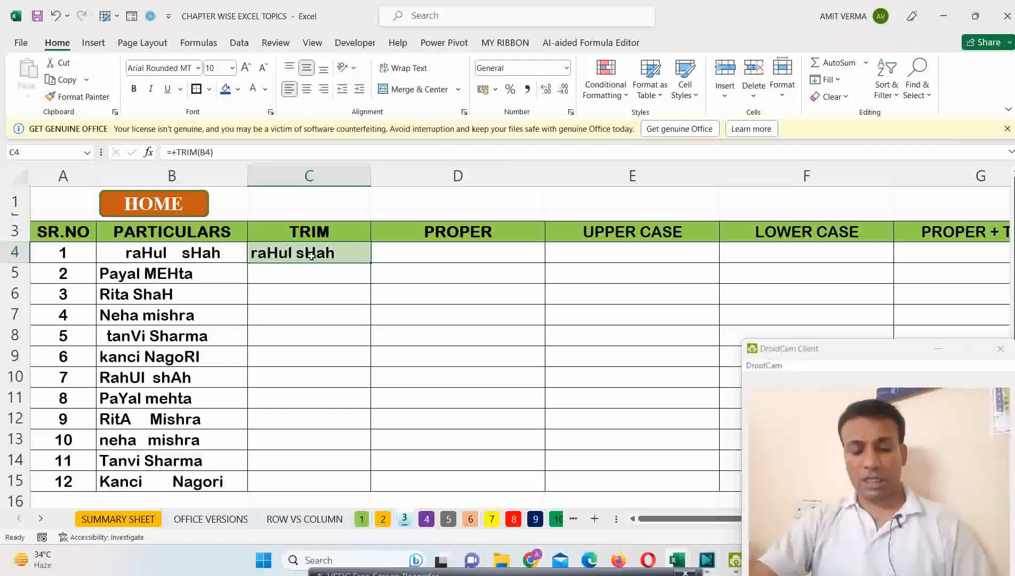
Step: Copy the TRIM formula from C4, paste it into C5:C15, and undo the paste
{"action": "key", "text": "ctrl+c"}
{"action": "left_click_drag", "start_coordinate": [312, 272], "coordinate": [298, 476]}
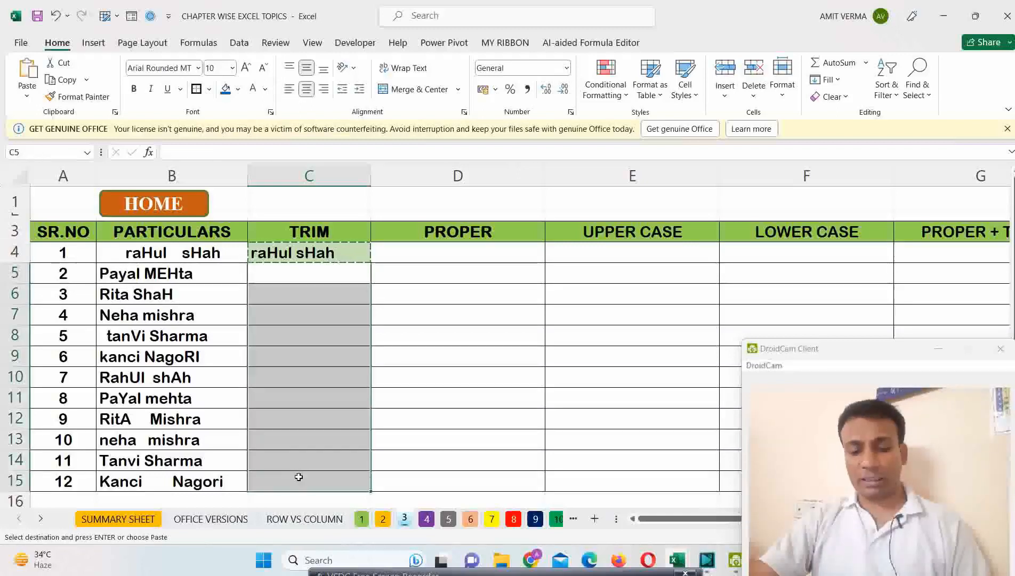
{"action": "key", "text": "Return"}
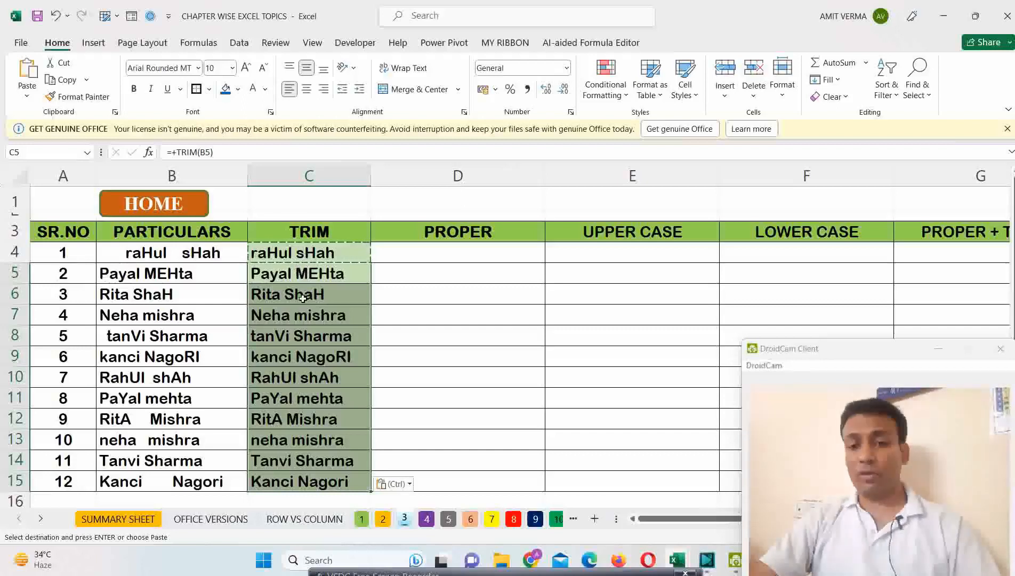
{"action": "left_click", "coordinate": [306, 255]}
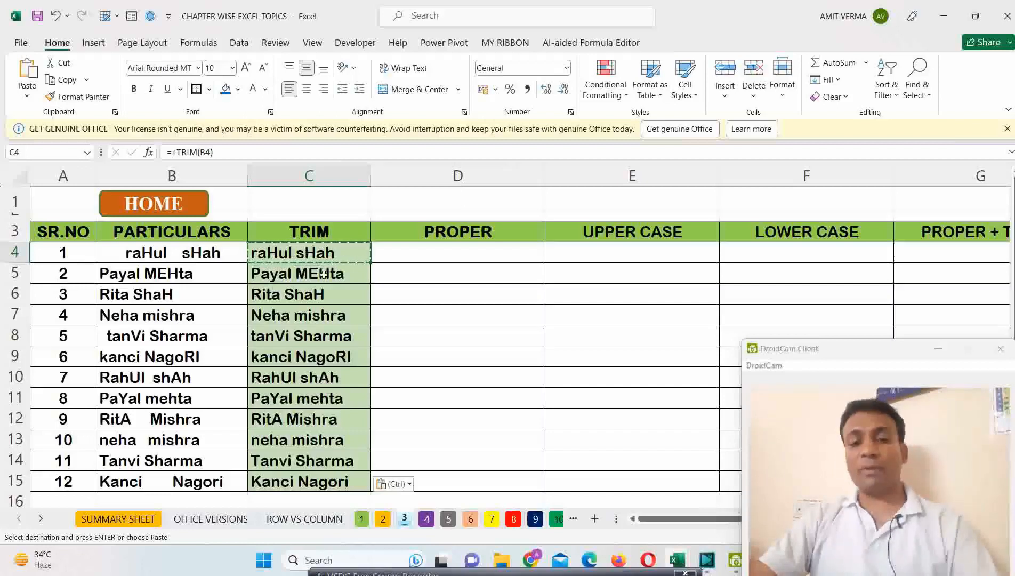
{"action": "key", "text": "Escape"}
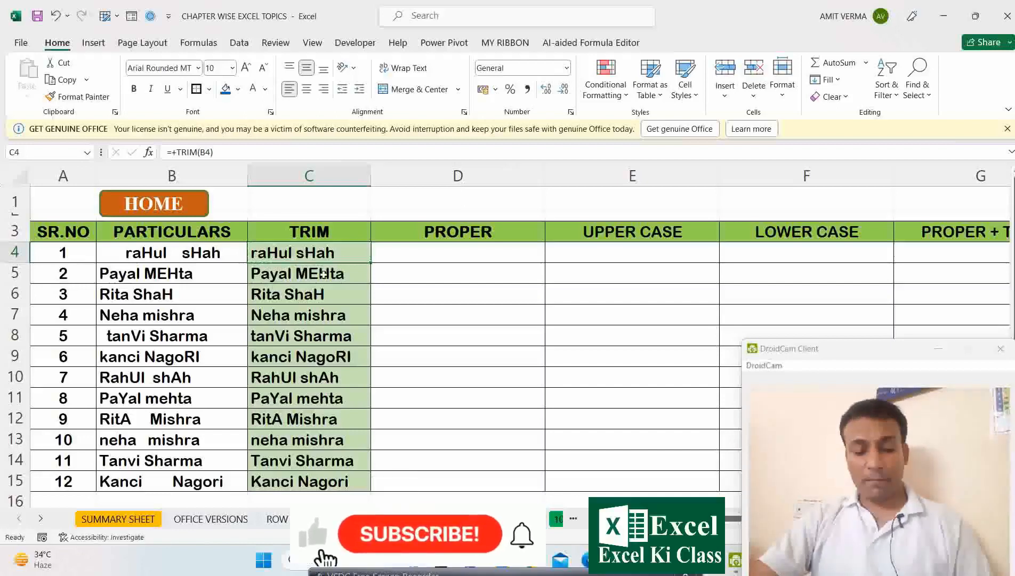
{"action": "key", "text": "ctrl+z"}
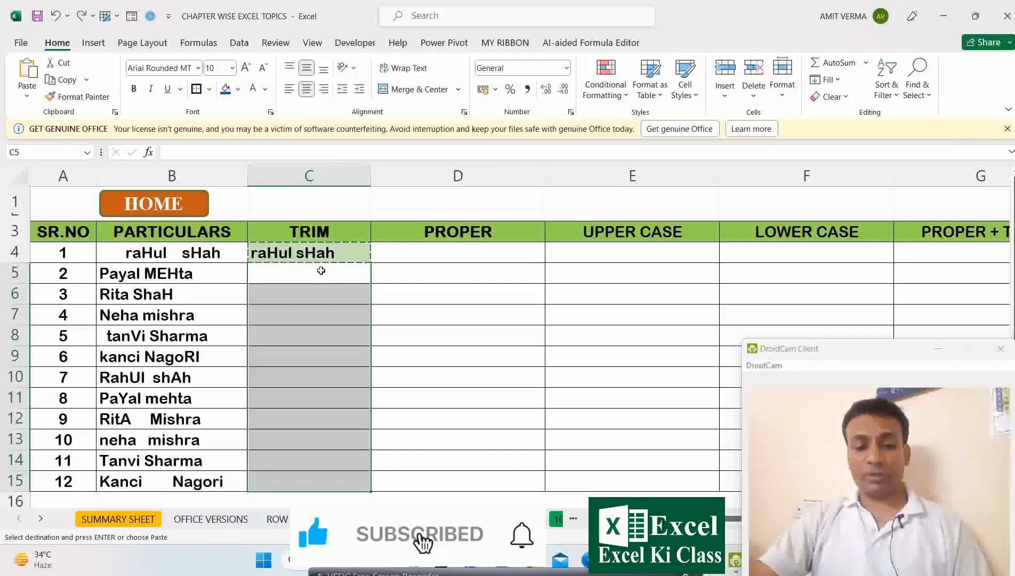
{"action": "key", "text": "Escape"}
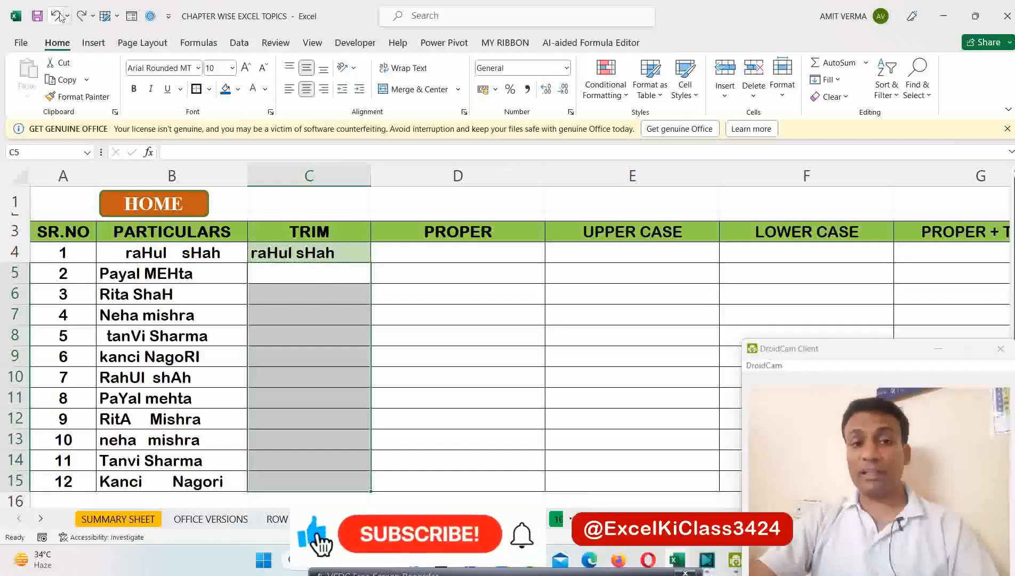
Step: Apply Fill Down to the TRIM formula across the range C4:C15 and undo it
{"action": "left_click", "coordinate": [334, 257]}
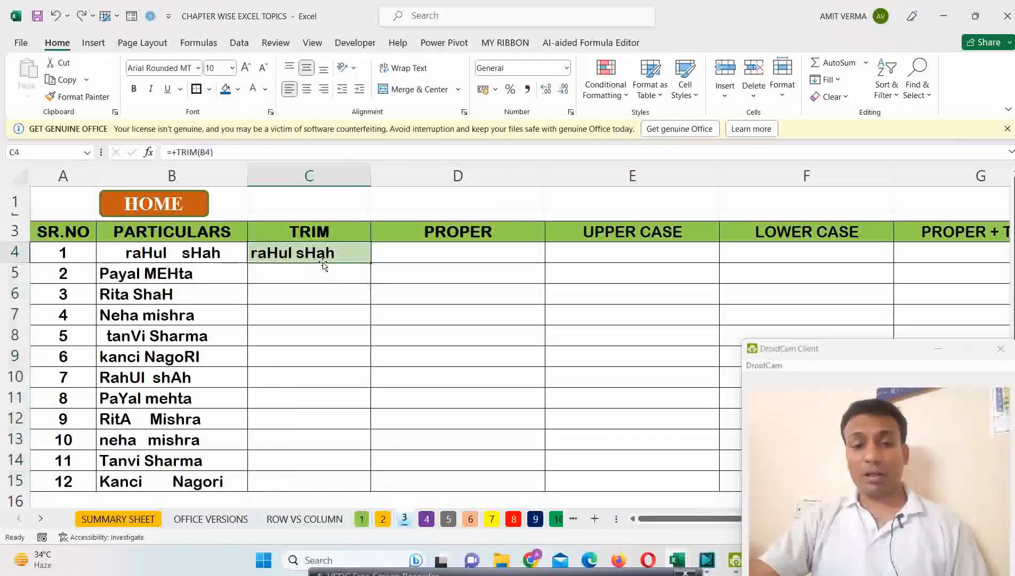
{"action": "left_click_drag", "start_coordinate": [322, 256], "coordinate": [324, 475]}
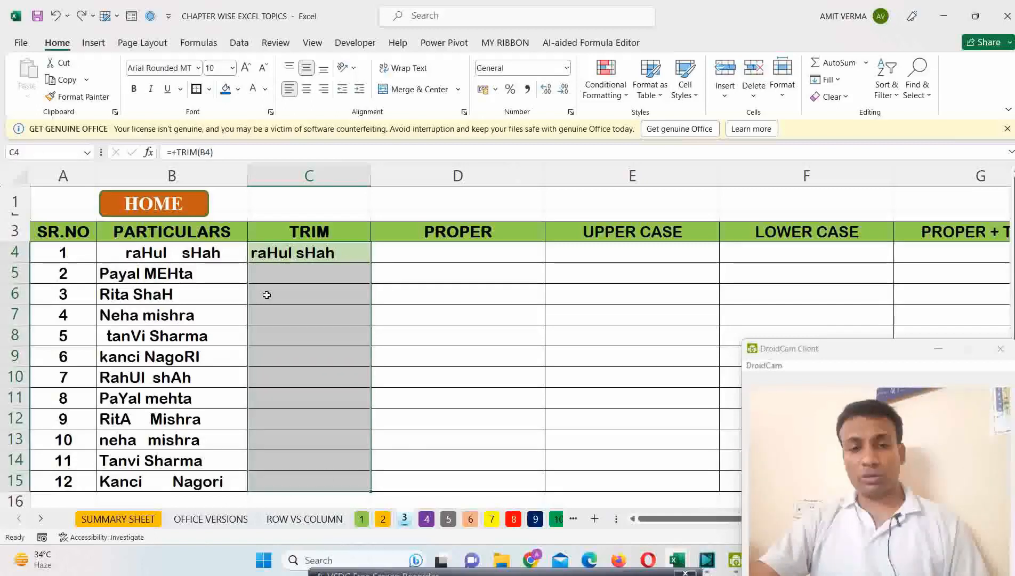
{"action": "left_click", "coordinate": [305, 252]}
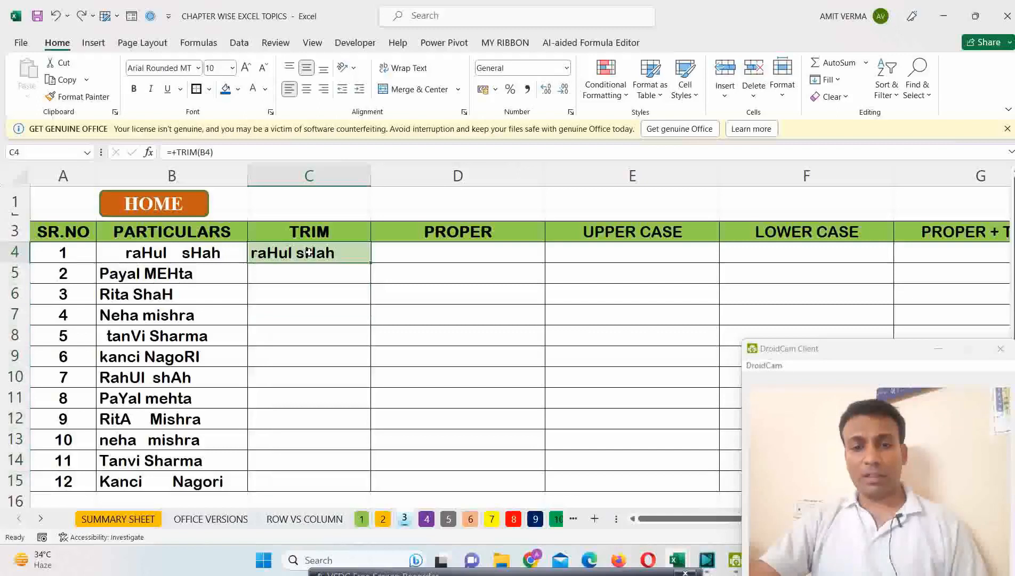
{"action": "left_click_drag", "start_coordinate": [310, 252], "coordinate": [315, 474]}
{"action": "key", "text": "ctrl+d"}
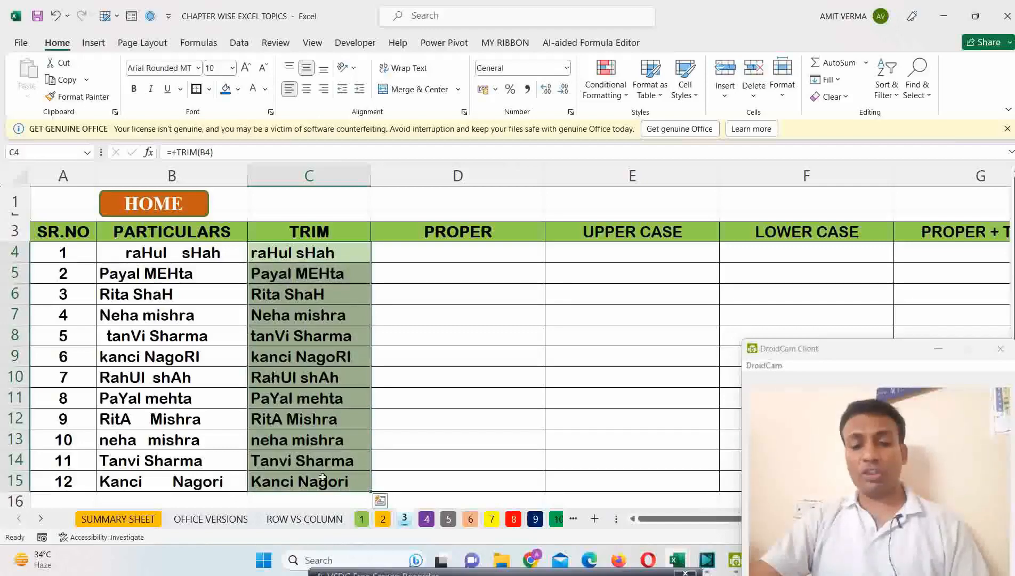
{"action": "key", "text": "ctrl+z"}
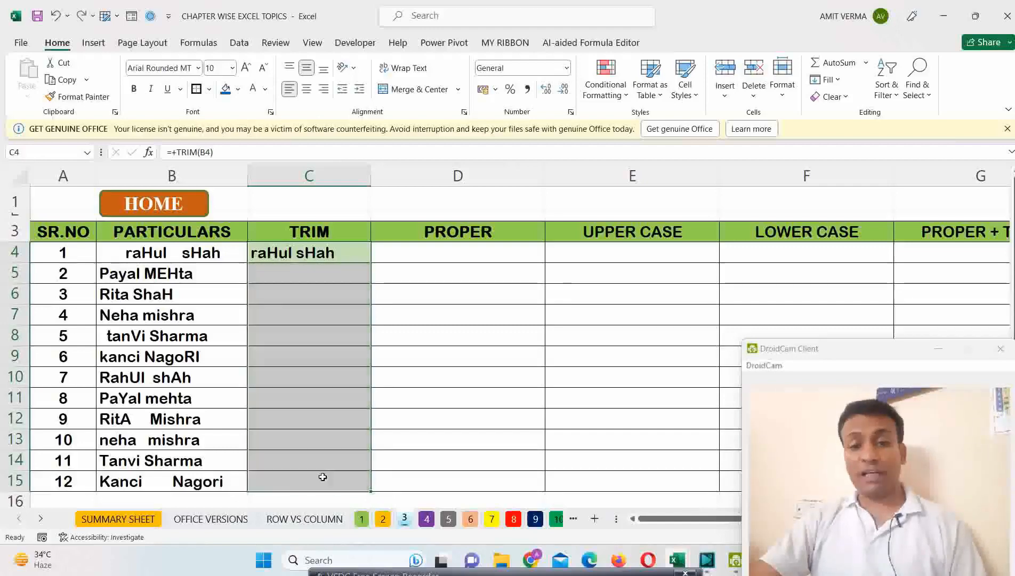
Step: Extend the TRIM formula from C4 to C15 with the fill handle and undo it
{"action": "left_click", "coordinate": [350, 252]}
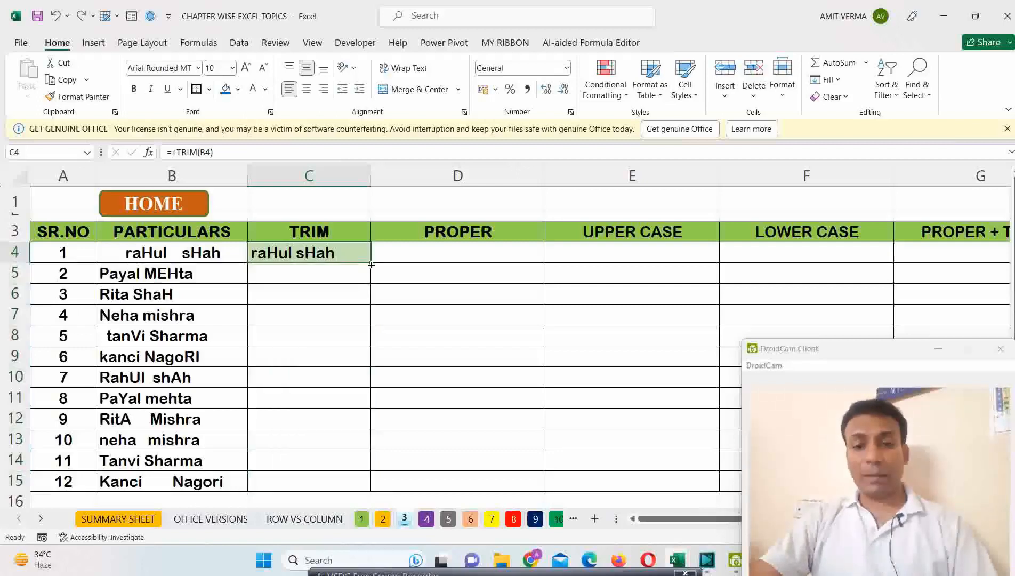
{"action": "left_click_drag", "start_coordinate": [371, 264], "coordinate": [370, 489]}
{"action": "key", "text": "ctrl+z"}
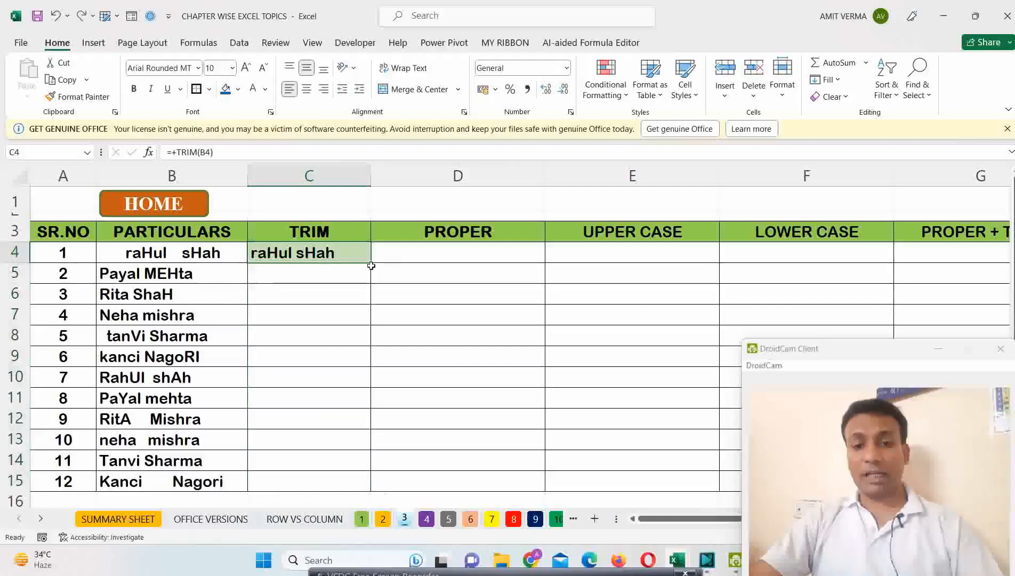
Step: Auto-fill the TRIM formula from C4 down the column to C15
{"action": "double_click", "coordinate": [371, 264]}
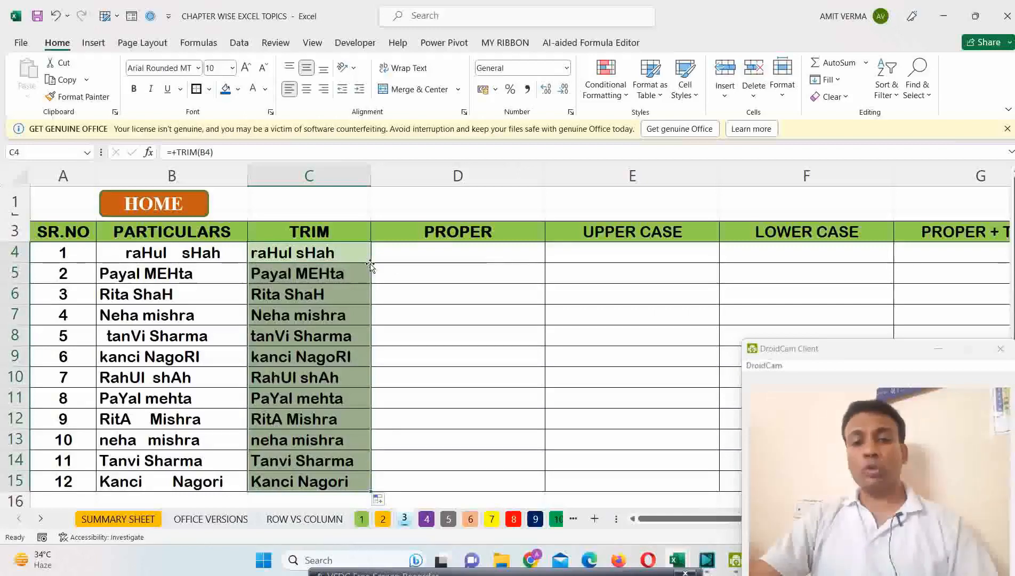
{"action": "left_click", "coordinate": [362, 258]}
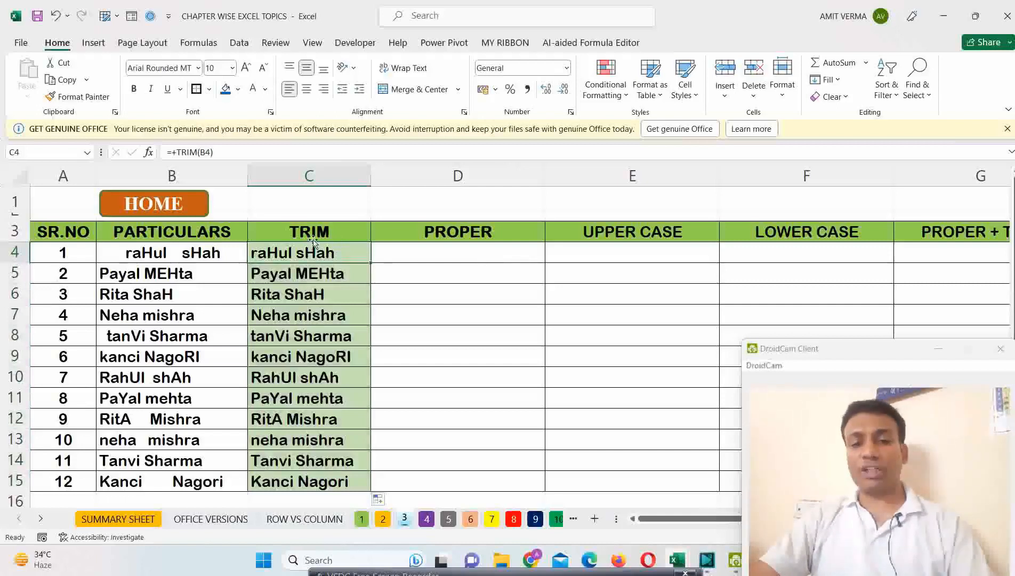
Step: Compare the trimmed names in C4:C15 with the originals in column B, checking their spacing and capitalisation
{"action": "left_click", "coordinate": [435, 254]}
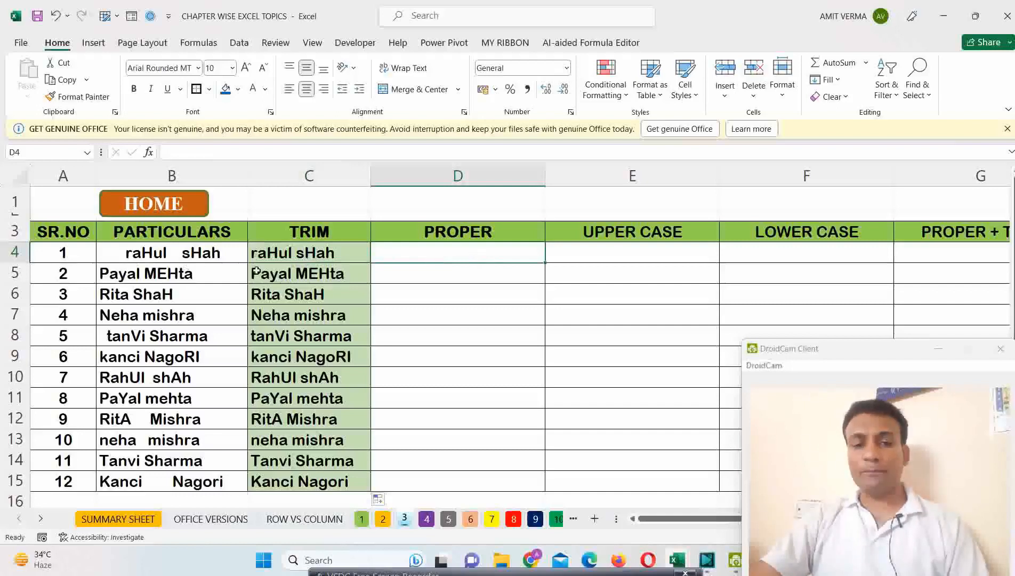
{"action": "left_click", "coordinate": [294, 257]}
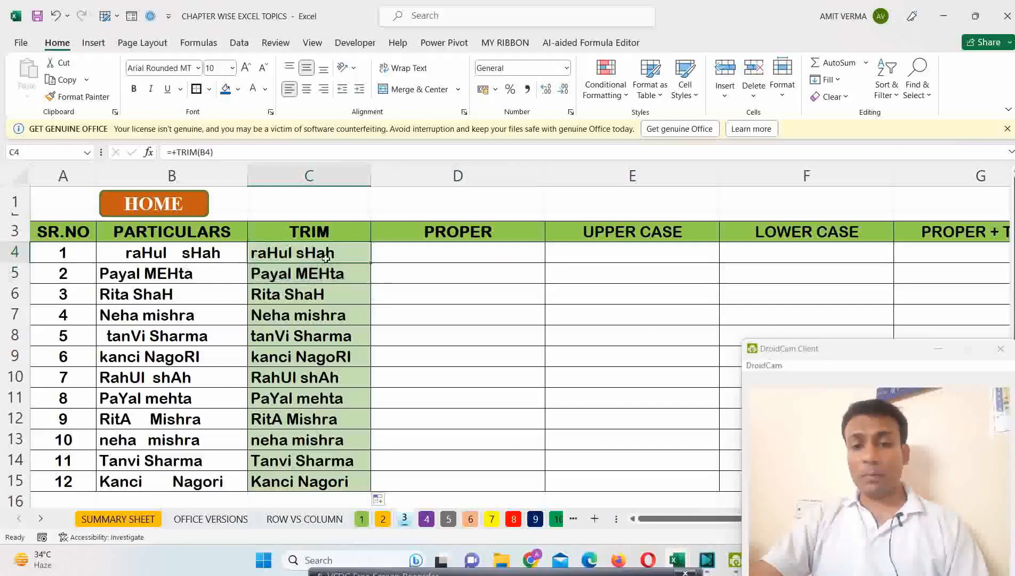
{"action": "left_click_drag", "start_coordinate": [176, 255], "coordinate": [200, 469]}
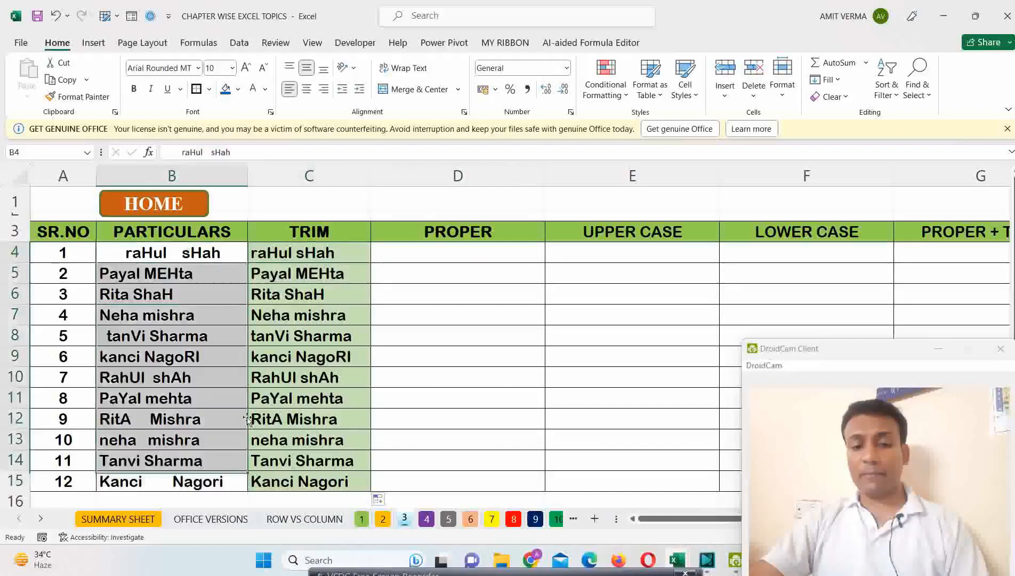
{"action": "left_click", "coordinate": [430, 255]}
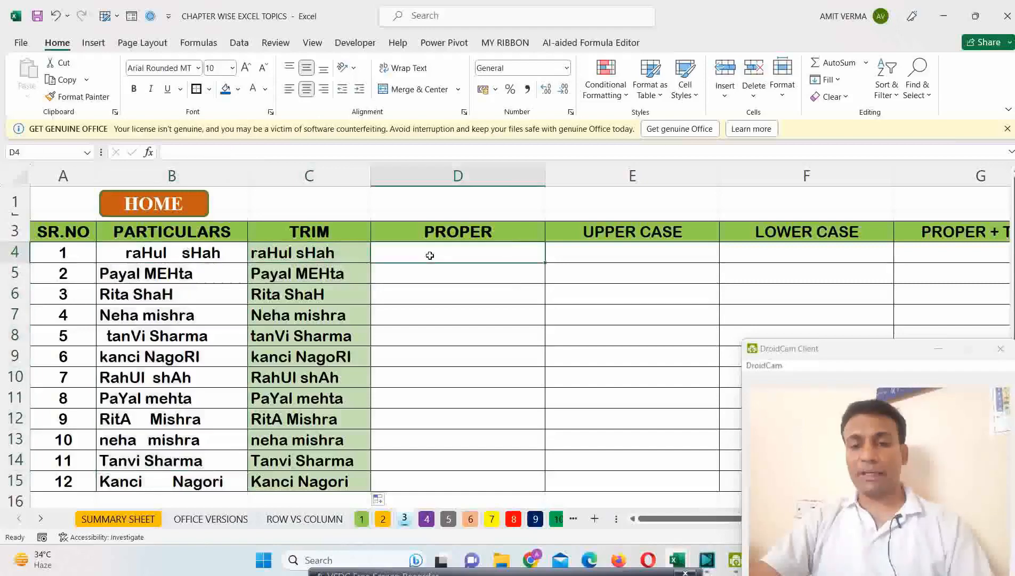
{"action": "left_click", "coordinate": [259, 258]}
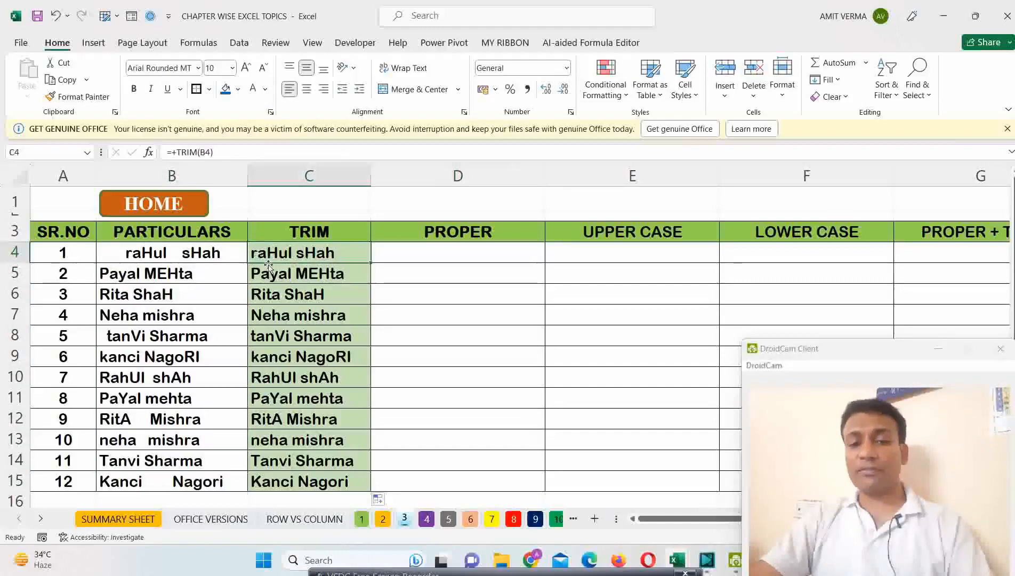
{"action": "left_click", "coordinate": [312, 275]}
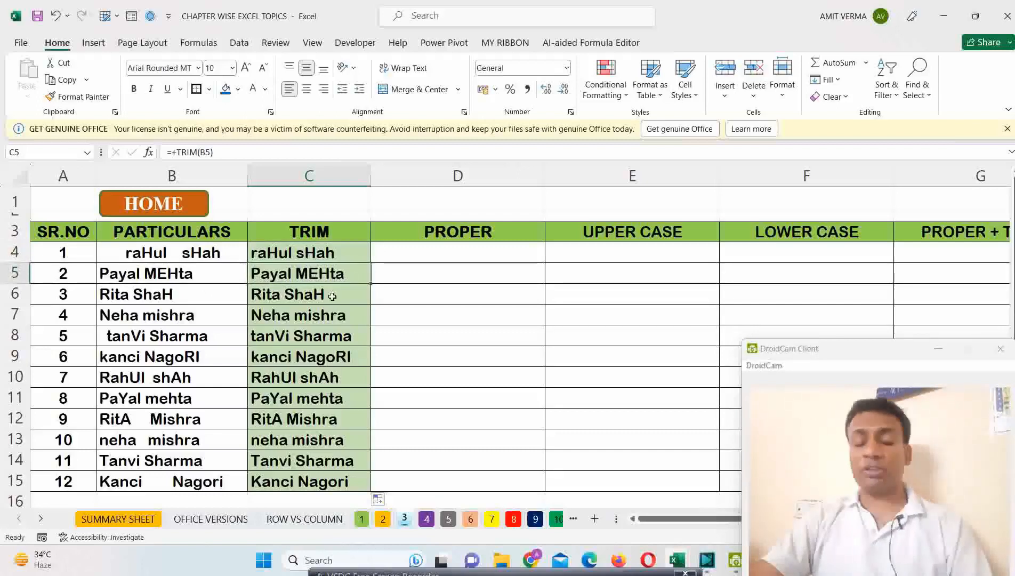
{"action": "left_click", "coordinate": [453, 257]}
{"action": "left_click_drag", "start_coordinate": [312, 253], "coordinate": [313, 483]}
{"action": "left_click", "coordinate": [426, 250]}
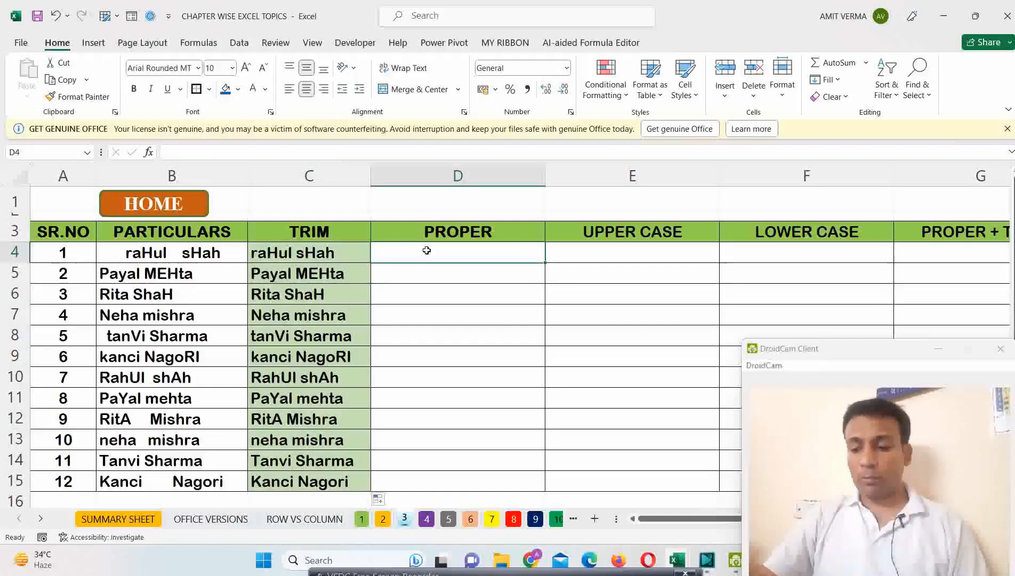
Step: Clear the TRIM formulas from C4:C15
{"action": "type", "text": "+"}
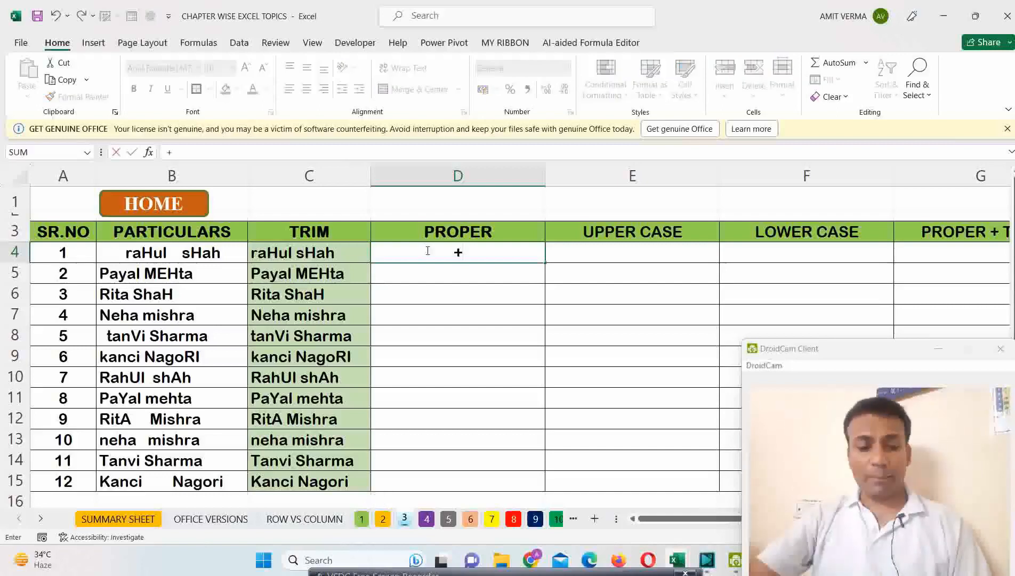
{"action": "key", "text": "Escape"}
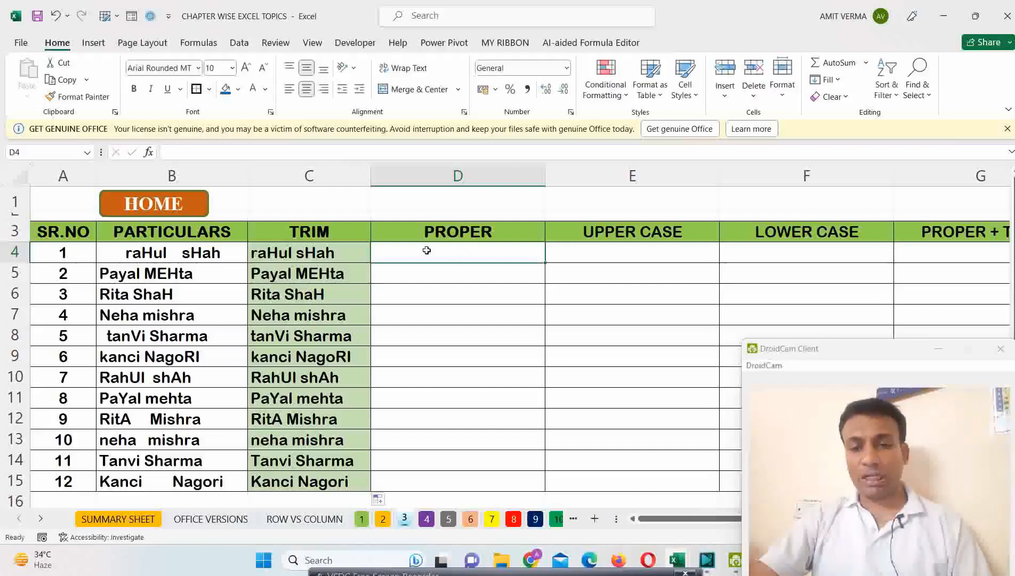
{"action": "left_click", "coordinate": [330, 252]}
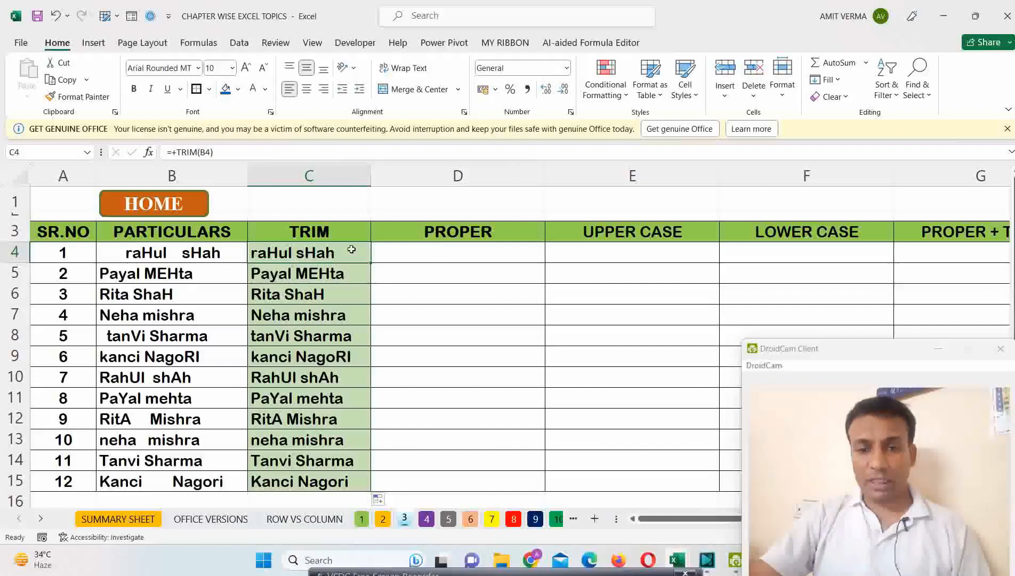
{"action": "left_click_drag", "start_coordinate": [351, 249], "coordinate": [354, 481]}
{"action": "key", "text": "Delete"}
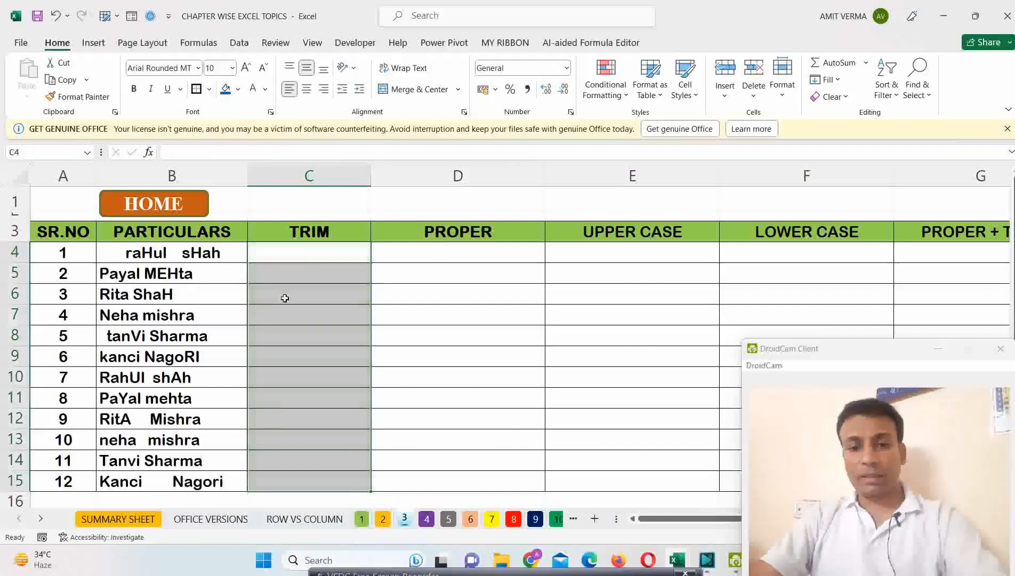
Step: Enter =TRIM(B4) in C4 and auto-fill it down the TRIM column to C15
{"action": "left_click", "coordinate": [301, 247]}
{"action": "type", "text": "="}
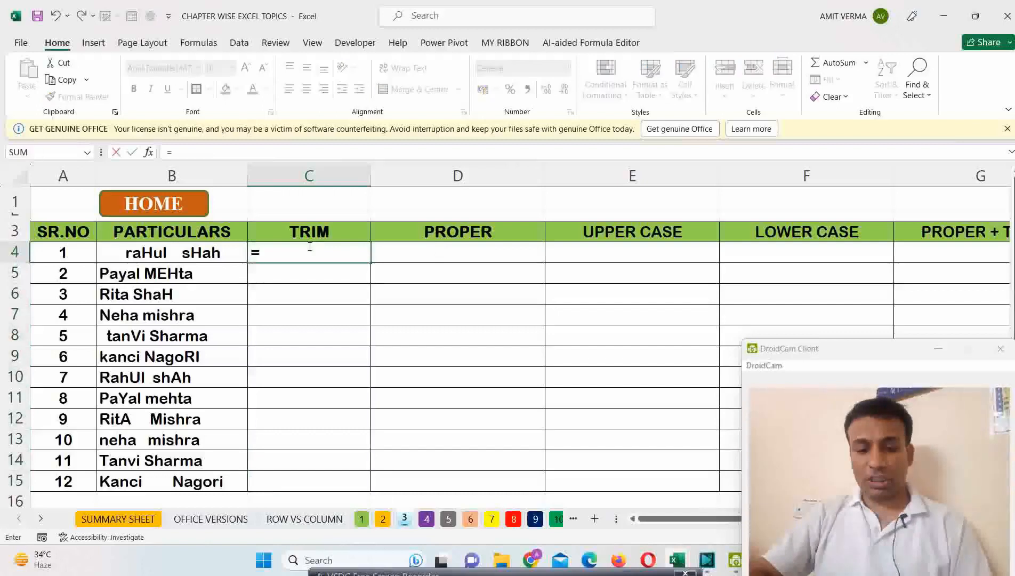
{"action": "type", "text": "TRIM("}
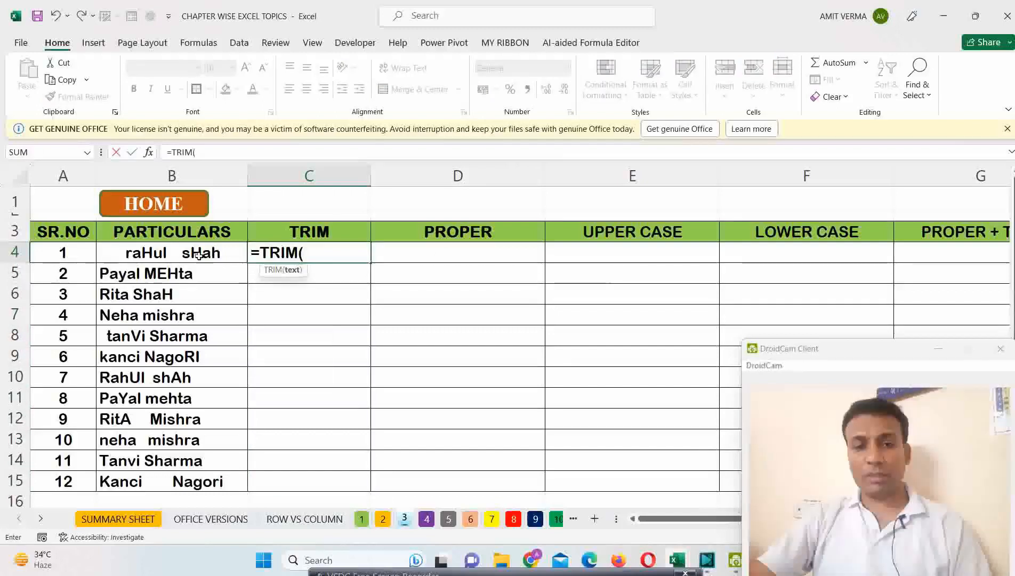
{"action": "left_click", "coordinate": [198, 255]}
{"action": "type", "text": ")"}
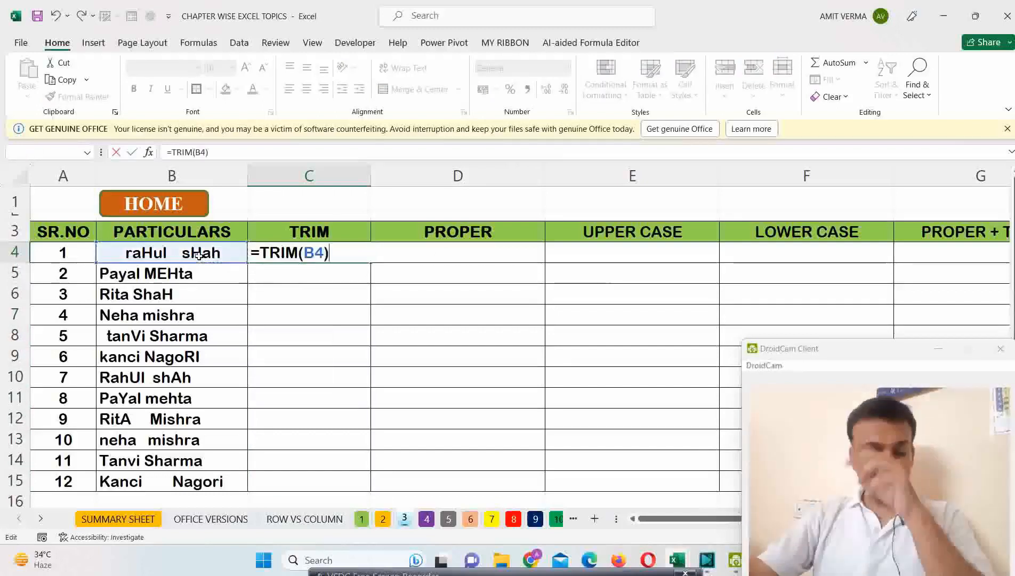
{"action": "key", "text": "Return"}
{"action": "left_click", "coordinate": [324, 254]}
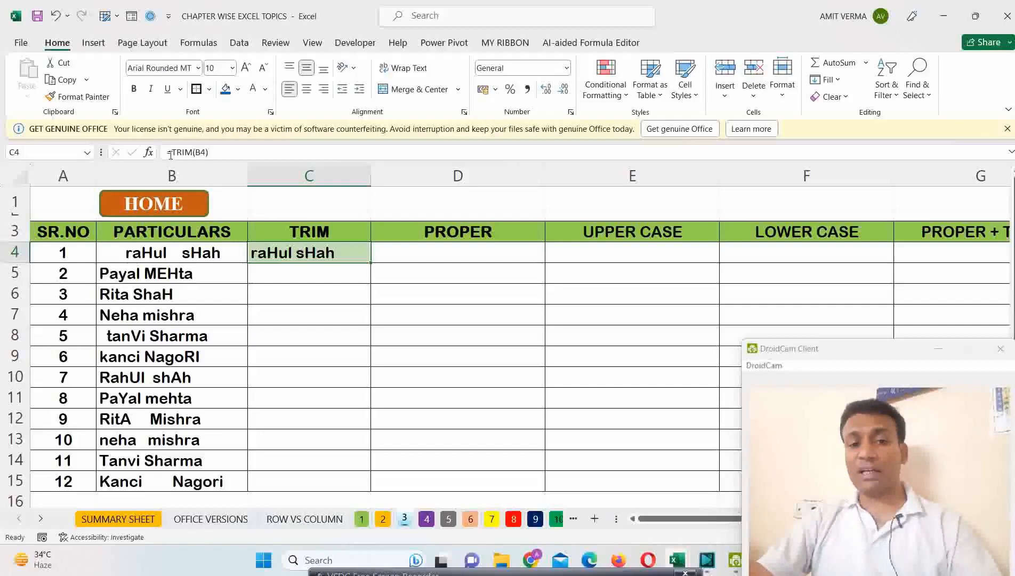
{"action": "double_click", "coordinate": [372, 263]}
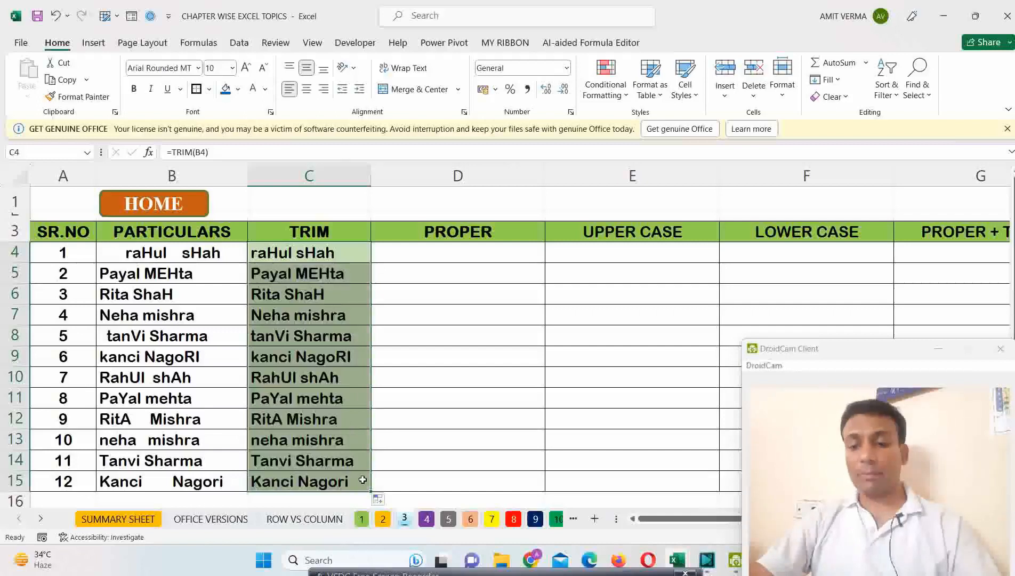
Step: Enter =PROPER(C4) in D4 and auto-fill it down the PROPER column to D15
{"action": "left_click", "coordinate": [413, 256]}
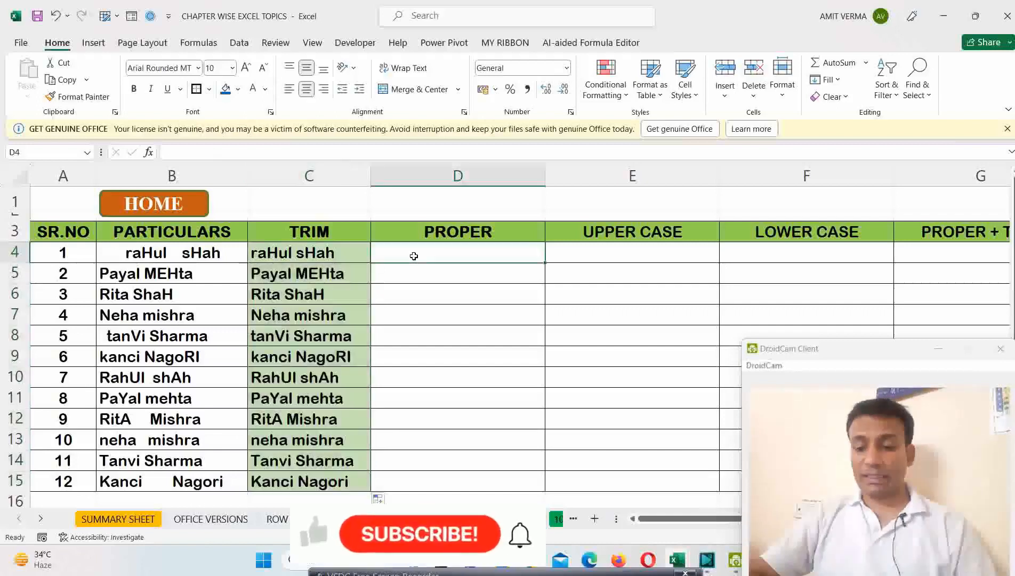
{"action": "type", "text": "="}
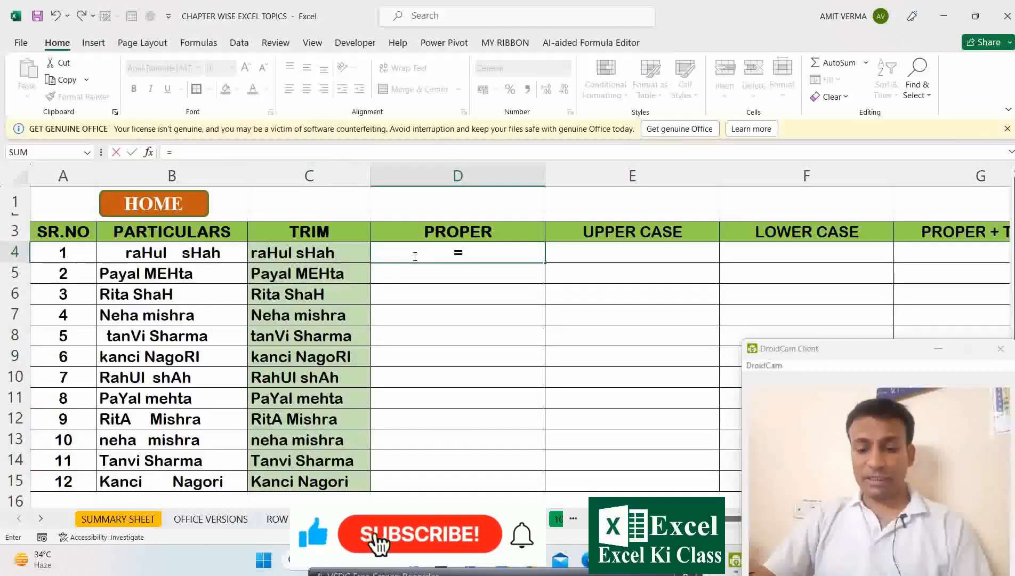
{"action": "type", "text": "R"}
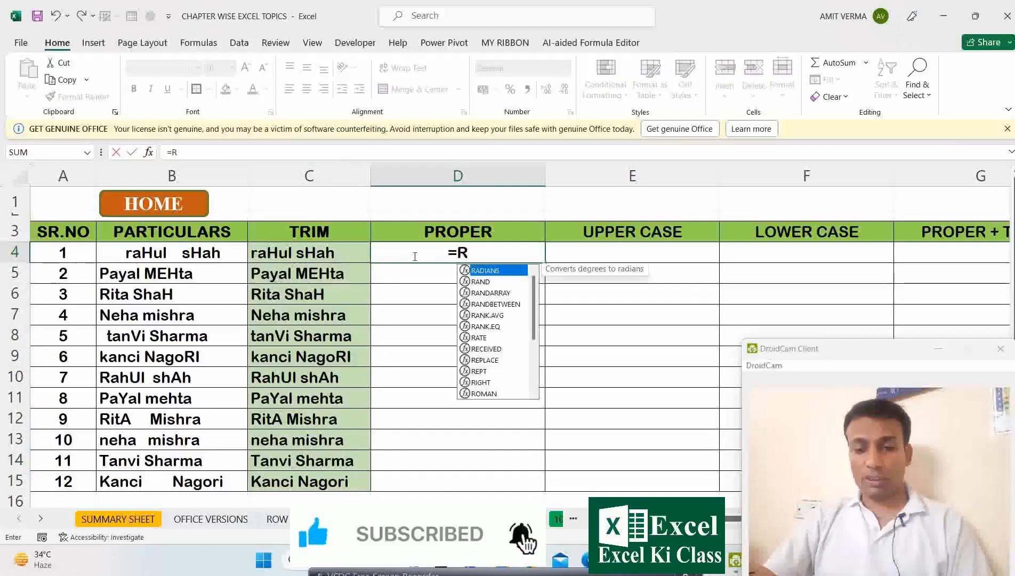
{"action": "type", "text": "OP"}
{"action": "key", "text": "BackSpace"}
{"action": "key", "text": "BackSpace"}
{"action": "key", "text": "BackSpace"}
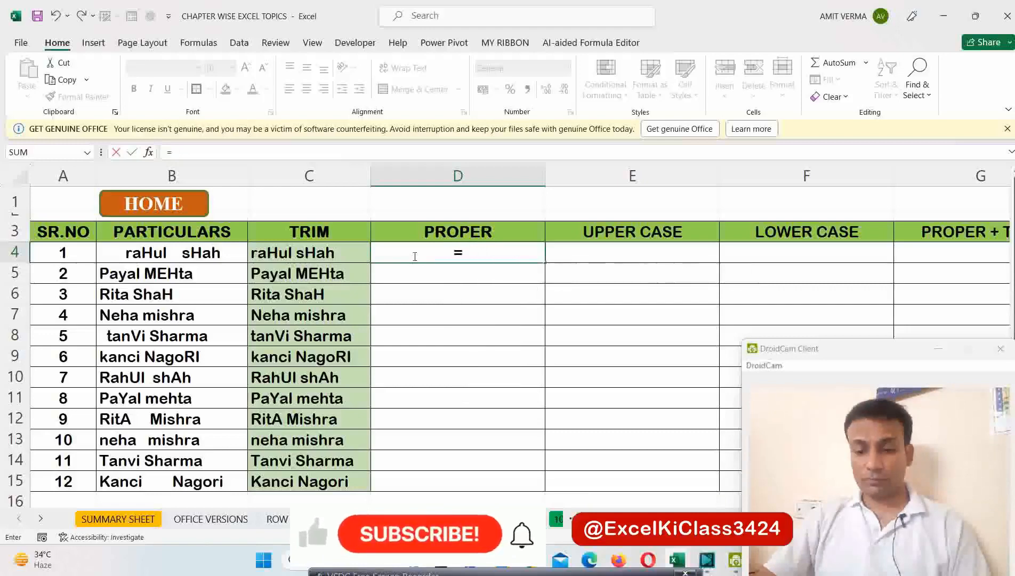
{"action": "type", "text": "PROP"}
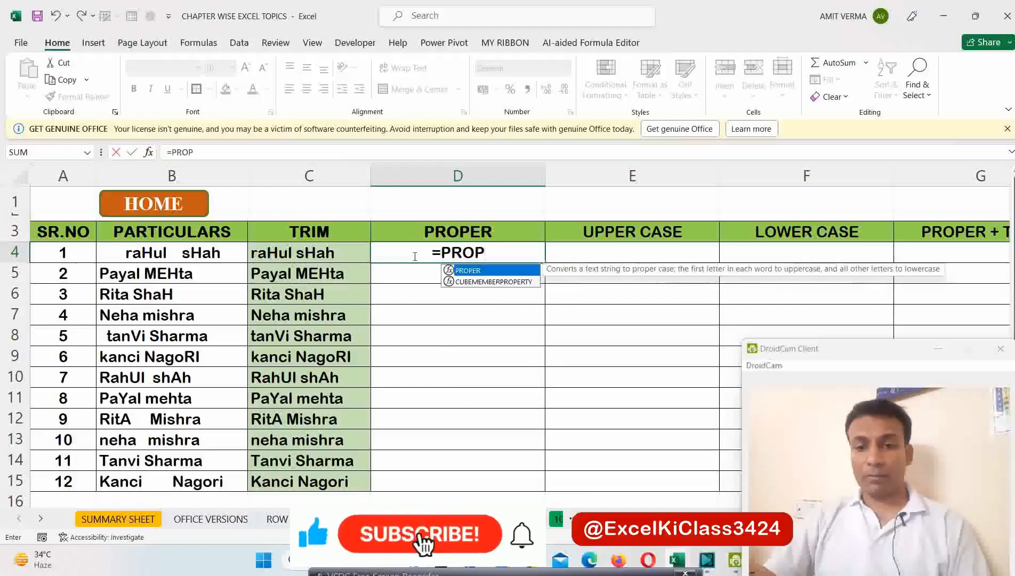
{"action": "double_click", "coordinate": [511, 267]}
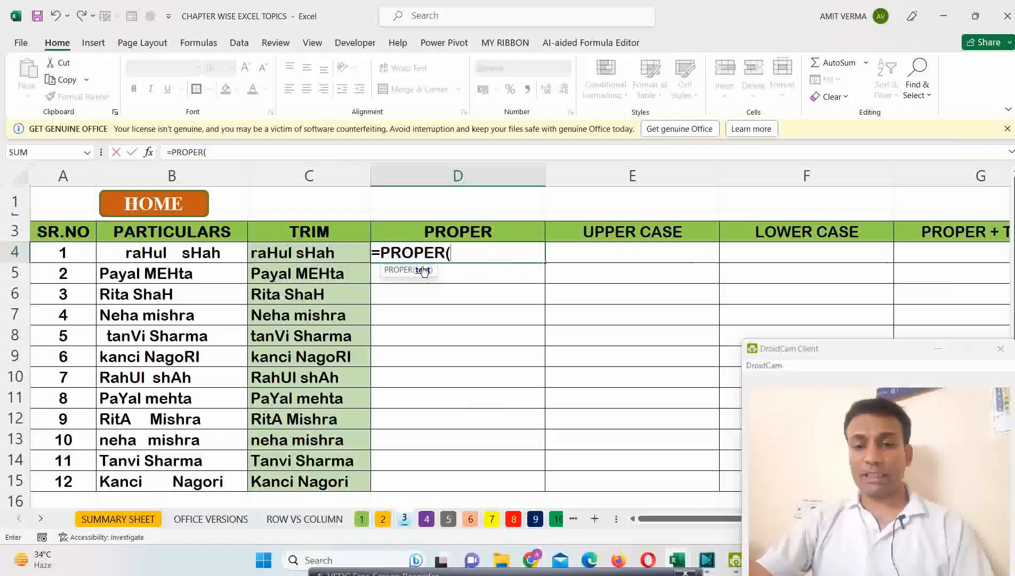
{"action": "left_click", "coordinate": [321, 255]}
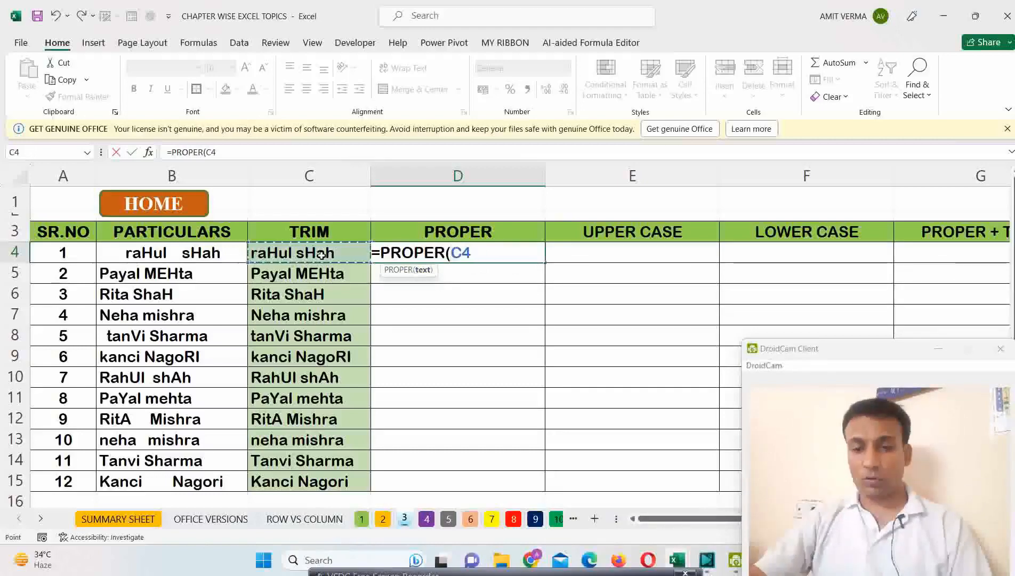
{"action": "type", "text": ")"}
{"action": "key", "text": "ctrl+Return"}
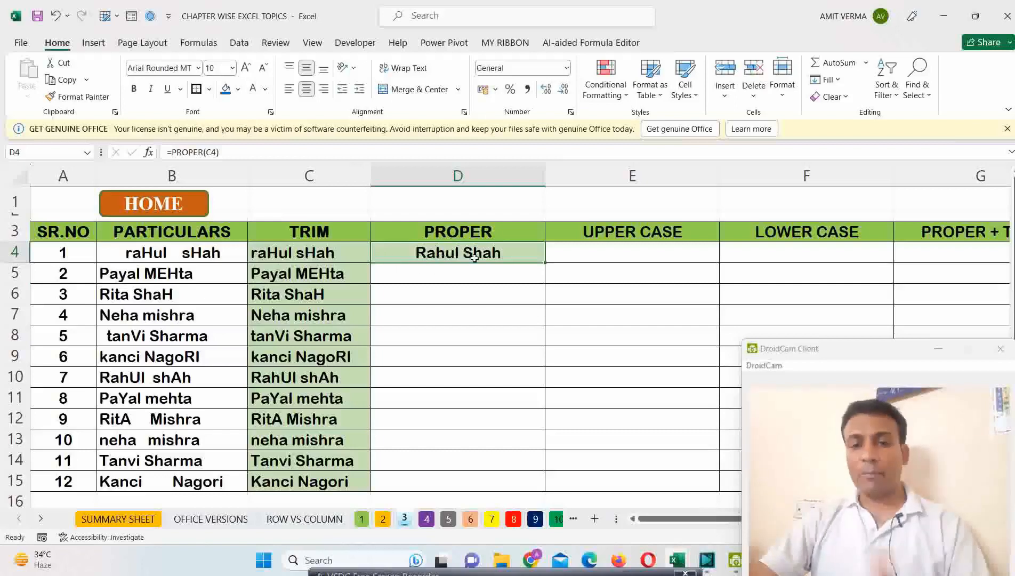
{"action": "double_click", "coordinate": [544, 262]}
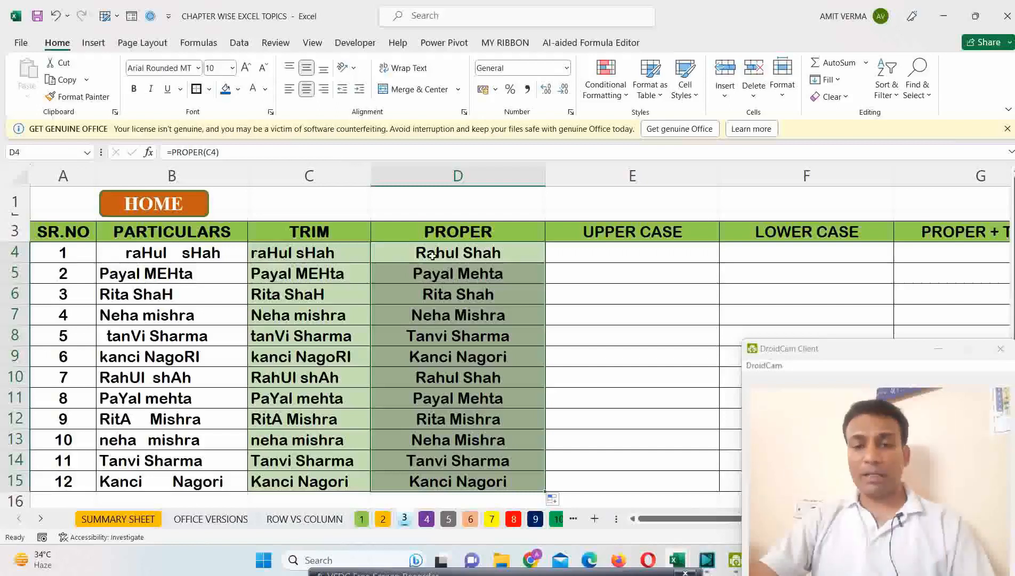
Step: Centre the names in C4:D15 horizontally after trying left alignment on D4:D15
{"action": "left_click", "coordinate": [291, 91]}
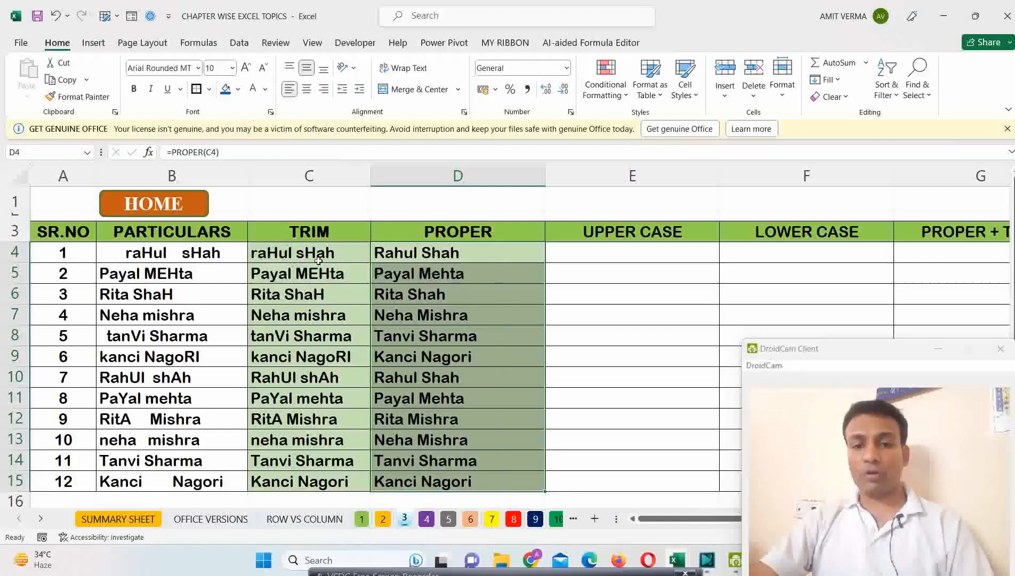
{"action": "left_click_drag", "start_coordinate": [318, 260], "coordinate": [480, 481]}
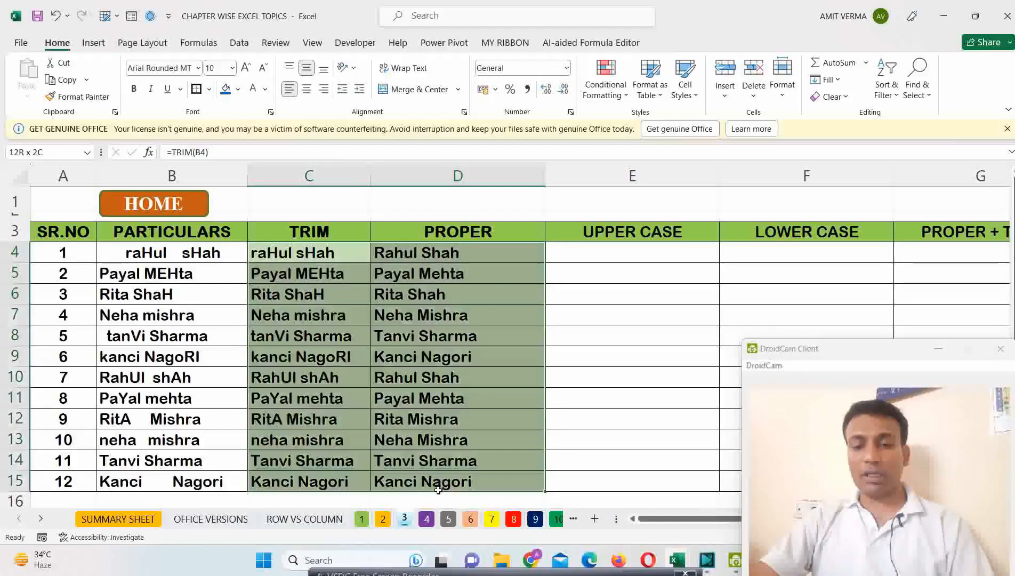
{"action": "left_click", "coordinate": [307, 90]}
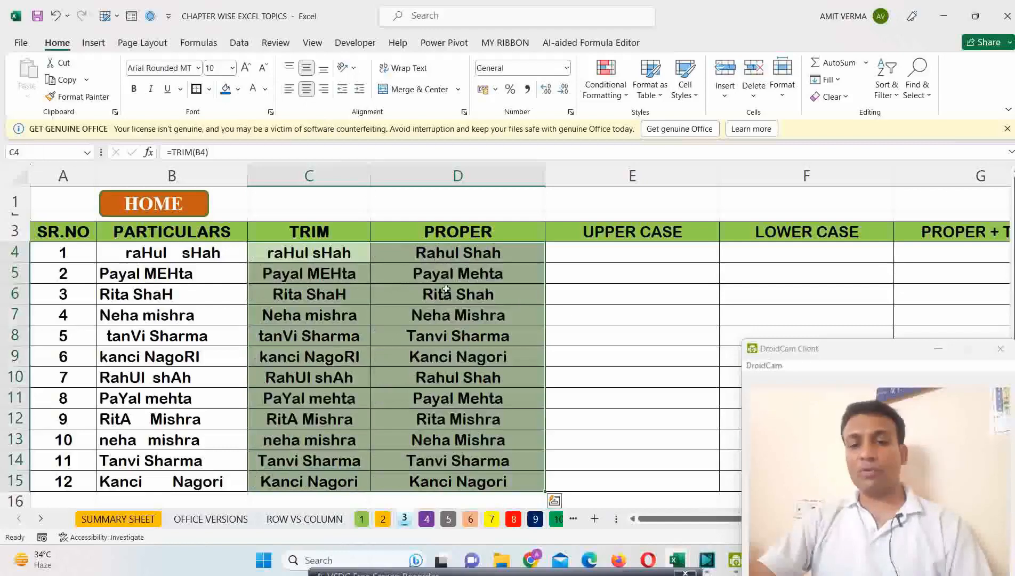
{"action": "left_click", "coordinate": [453, 259]}
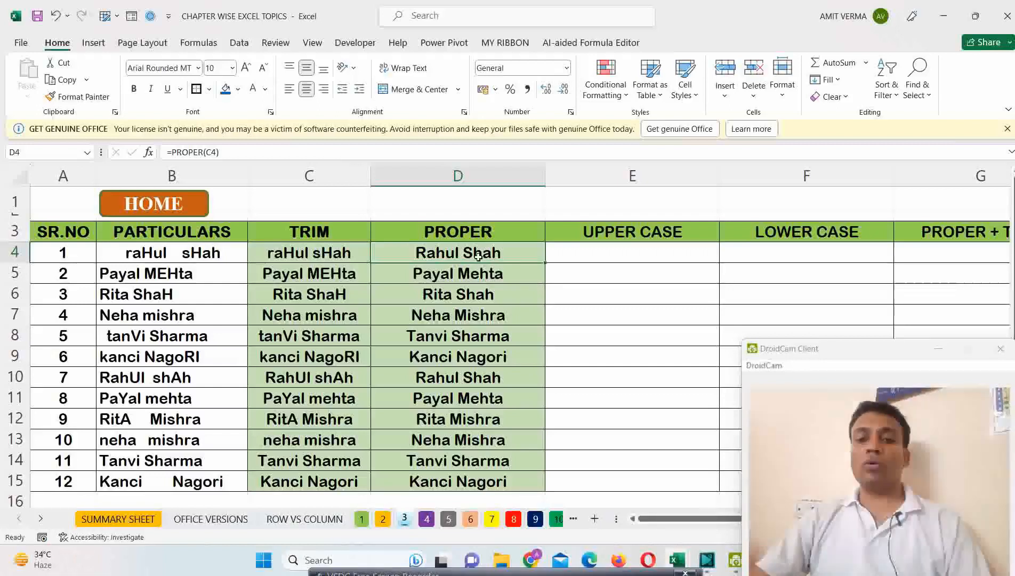
{"action": "left_click", "coordinate": [588, 255]}
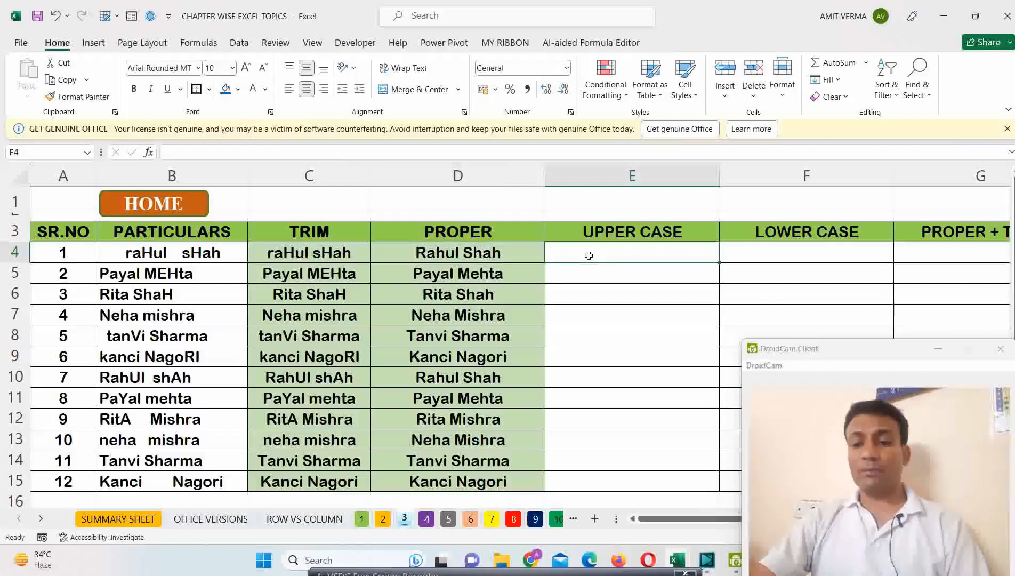
{"action": "left_click", "coordinate": [615, 233]}
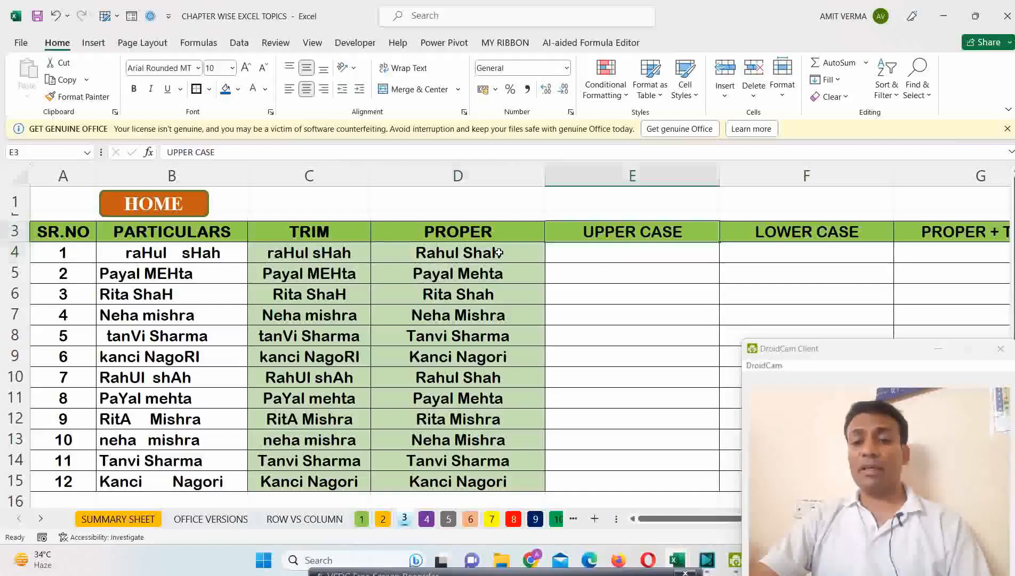
{"action": "left_click", "coordinate": [459, 257]}
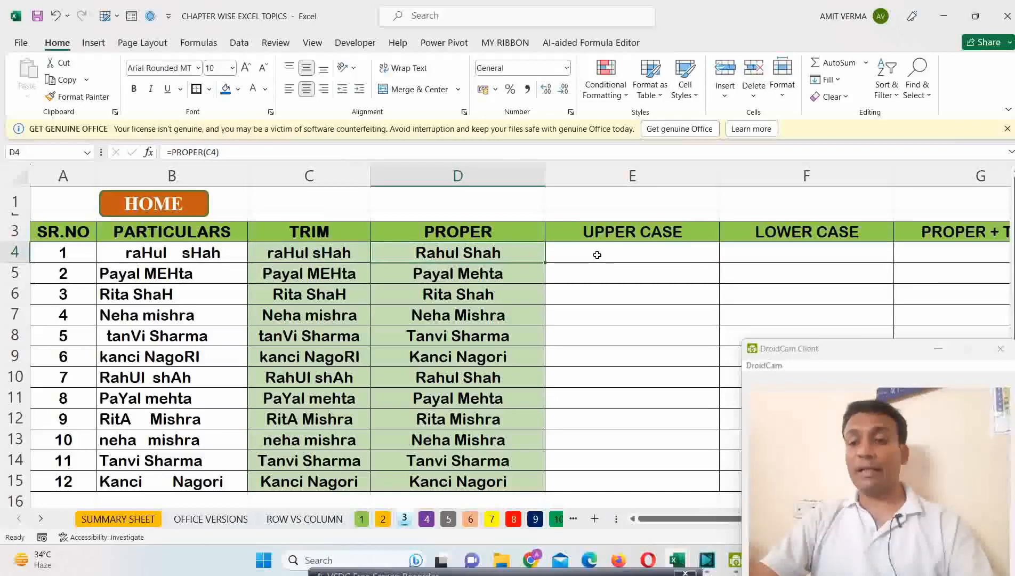
{"action": "left_click", "coordinate": [624, 235]}
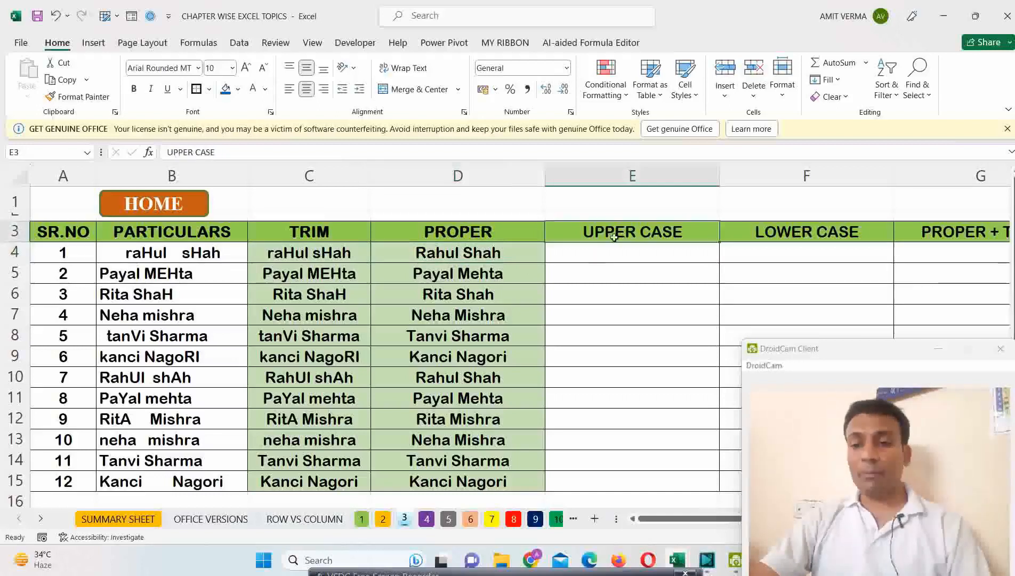
Step: Rewrite the LOWER CASE heading in F3 in small letters as "lower case"
{"action": "left_click", "coordinate": [794, 233]}
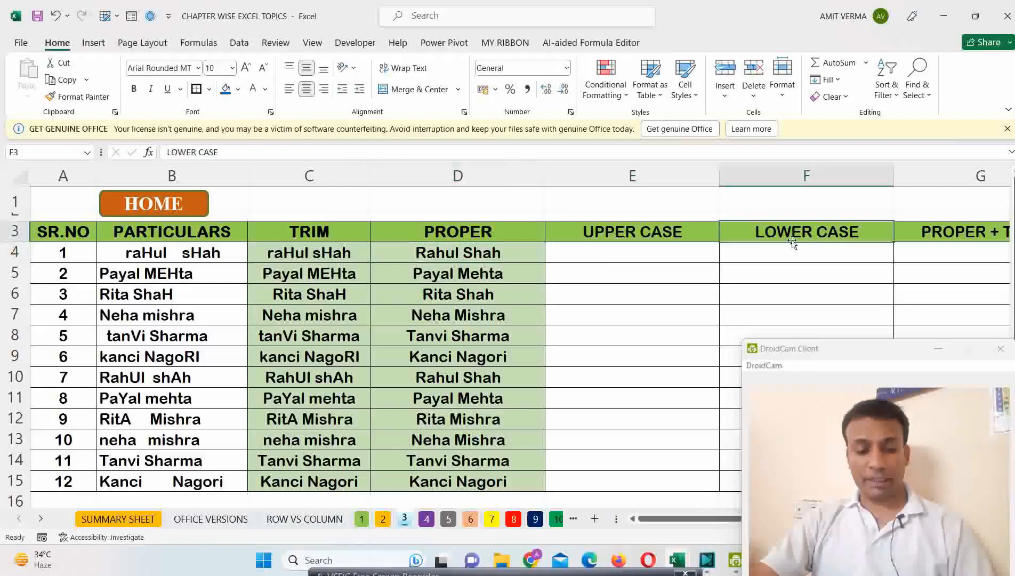
{"action": "type", "text": "lower"}
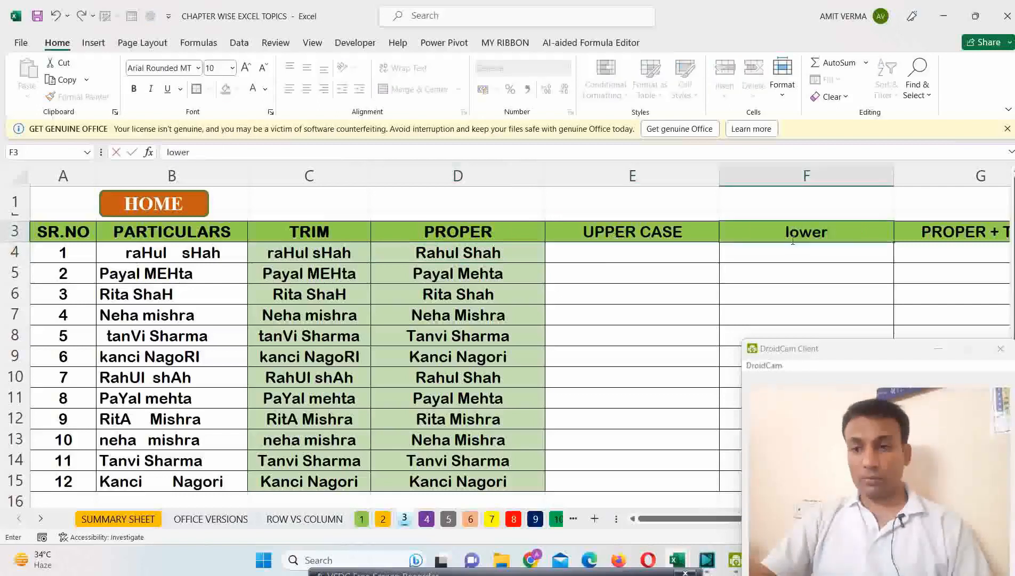
{"action": "type", "text": " case"}
{"action": "key", "text": "Return"}
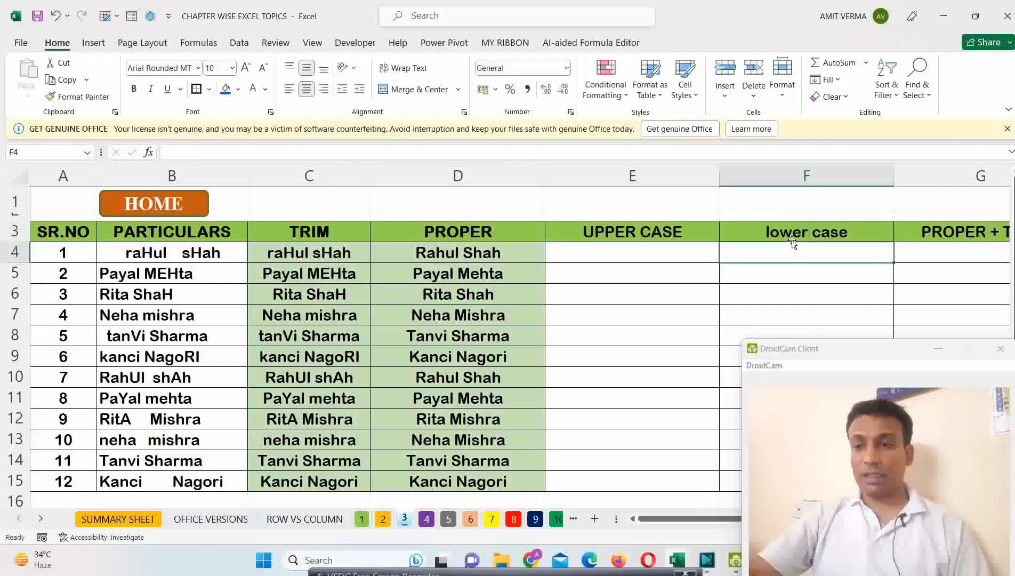
Step: Change the heading in D3 to "Proper", with only the first letter capitalised
{"action": "left_click", "coordinate": [500, 235]}
{"action": "double_click", "coordinate": [500, 236]}
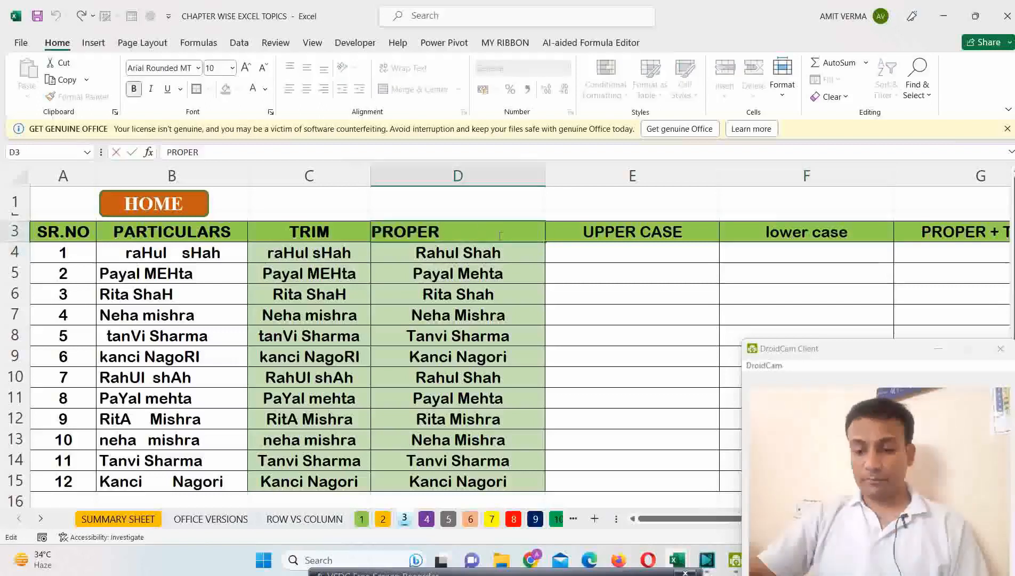
{"action": "key", "text": "BackSpace"}
{"action": "key", "text": "BackSpace"}
{"action": "key", "text": "BackSpace"}
{"action": "key", "text": "BackSpace"}
{"action": "key", "text": "BackSpace"}
{"action": "type", "text": "roper"}
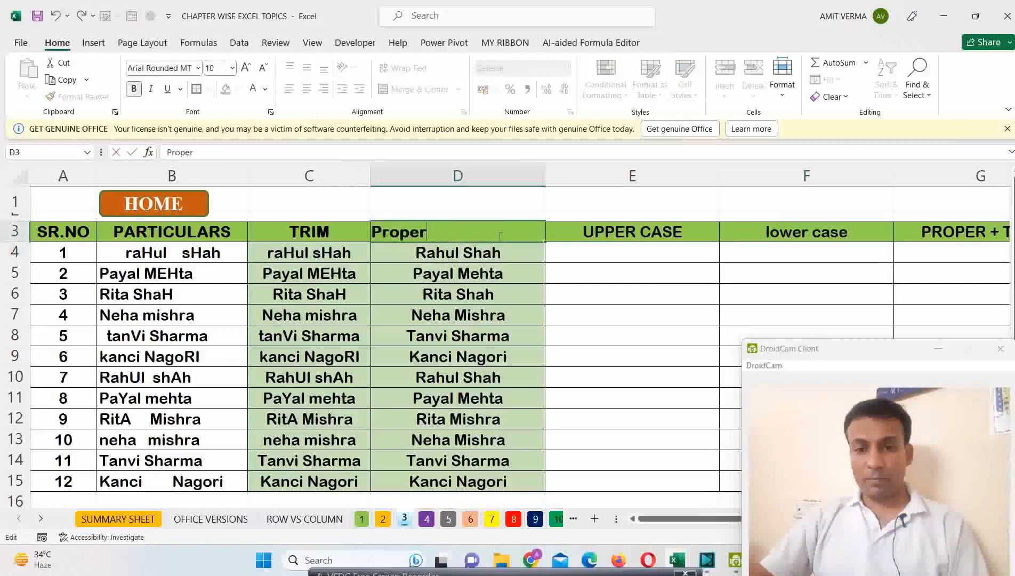
{"action": "key", "text": "Return"}
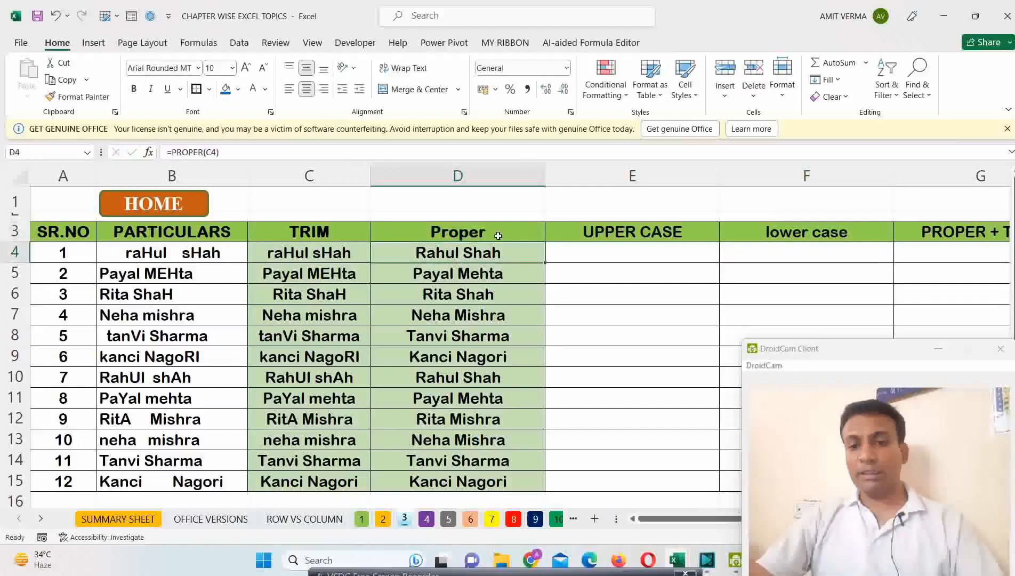
Step: Enter =UPPER(D4) in E4 to convert the first name in the Proper column to capitals
{"action": "left_click", "coordinate": [498, 235]}
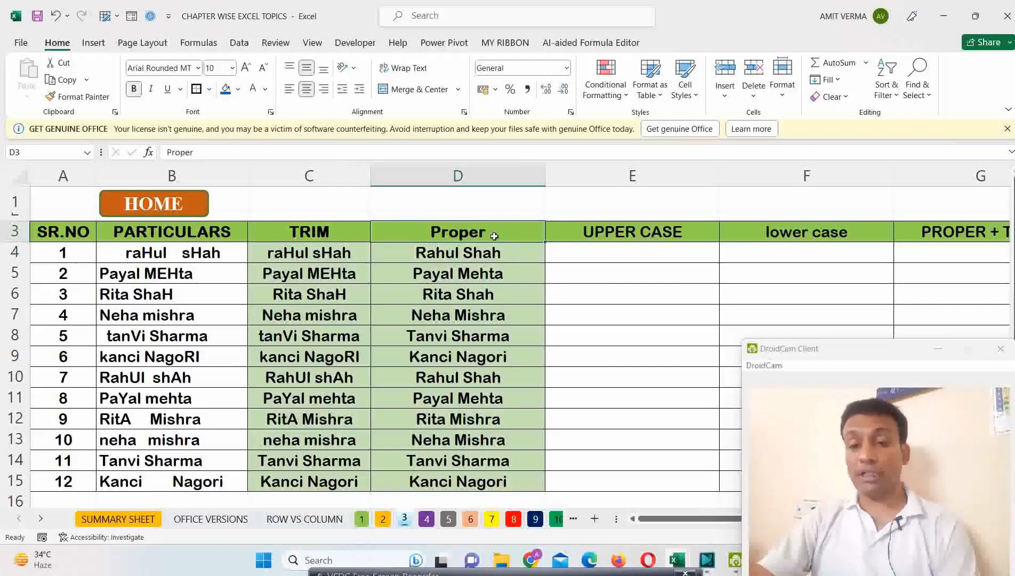
{"action": "left_click", "coordinate": [585, 231]}
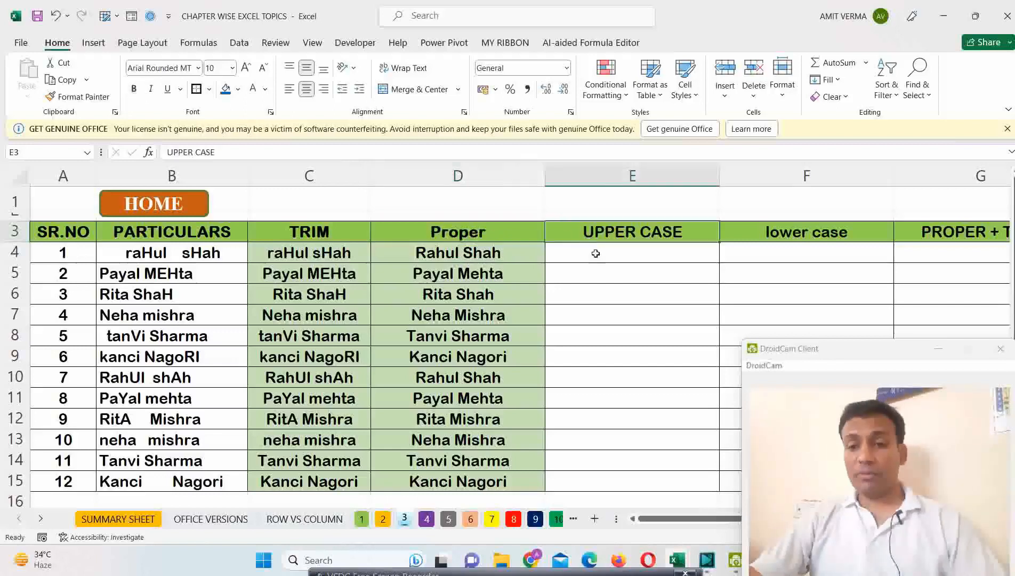
{"action": "left_click", "coordinate": [595, 255]}
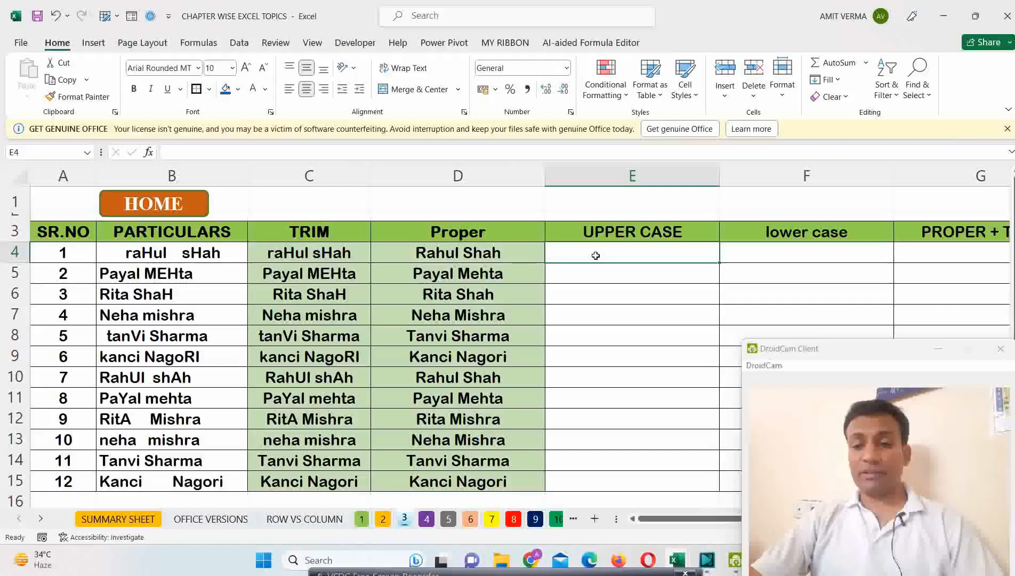
{"action": "type", "text": "="}
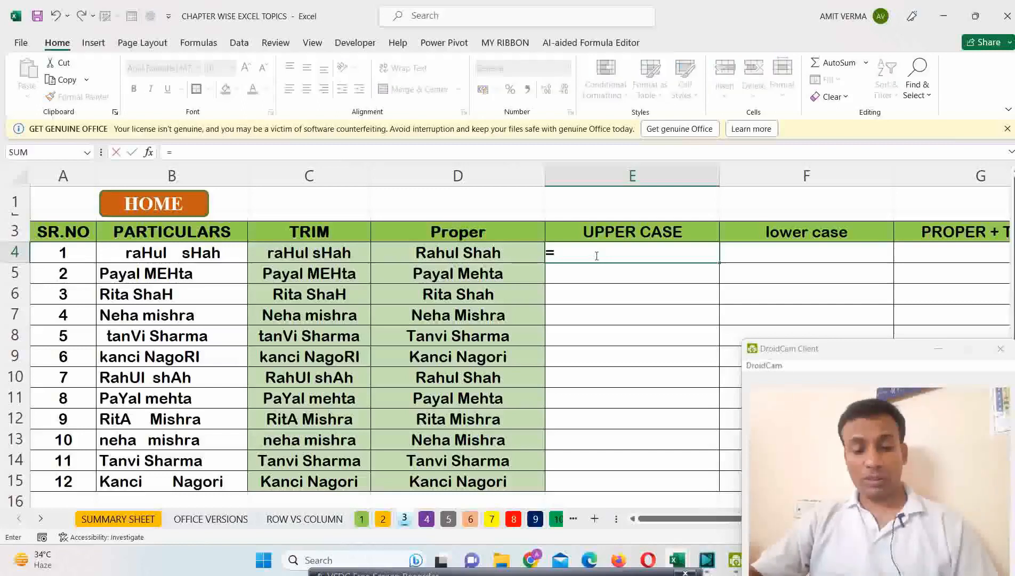
{"action": "type", "text": "u"}
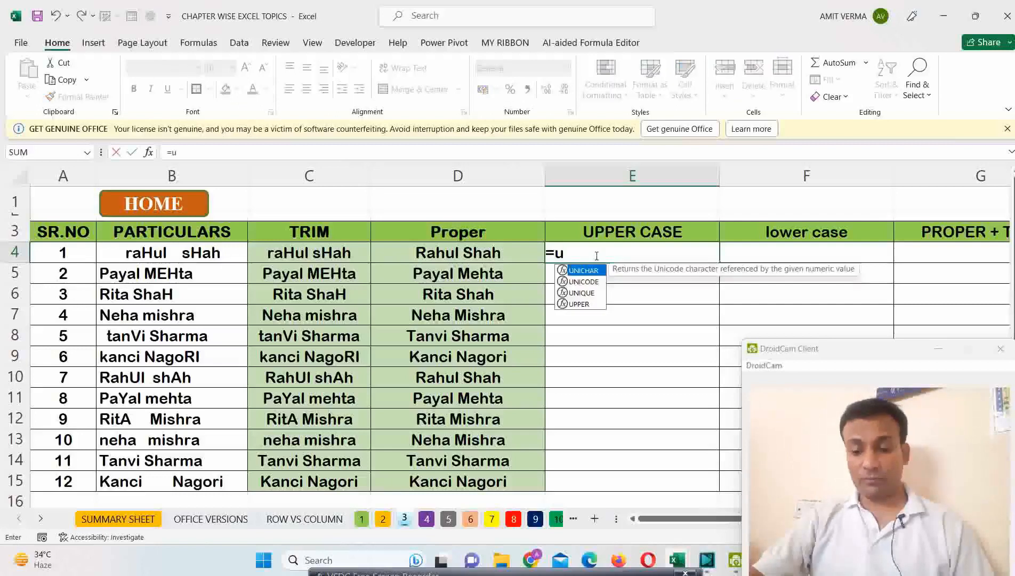
{"action": "type", "text": "pp"}
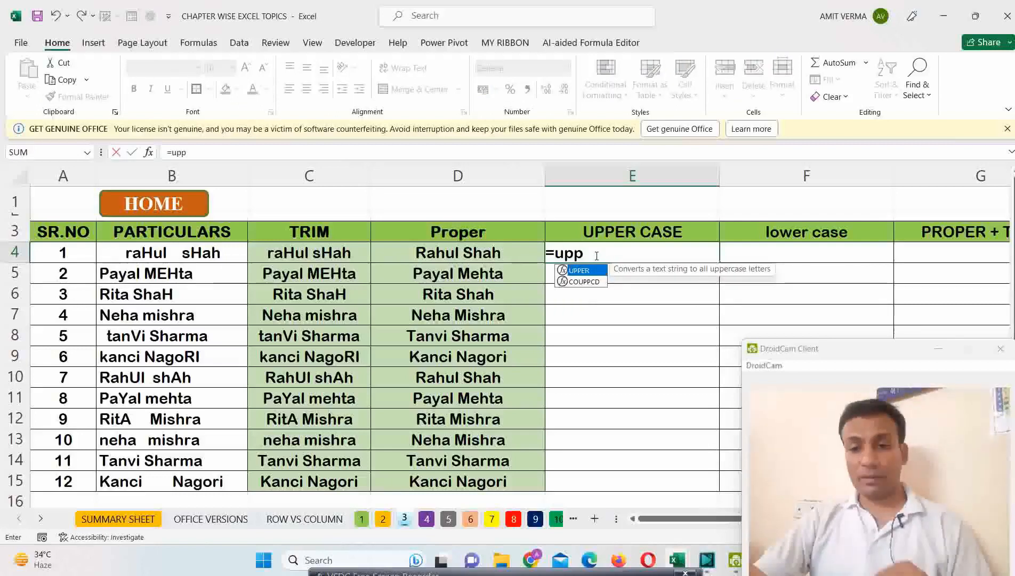
{"action": "key", "text": "Tab"}
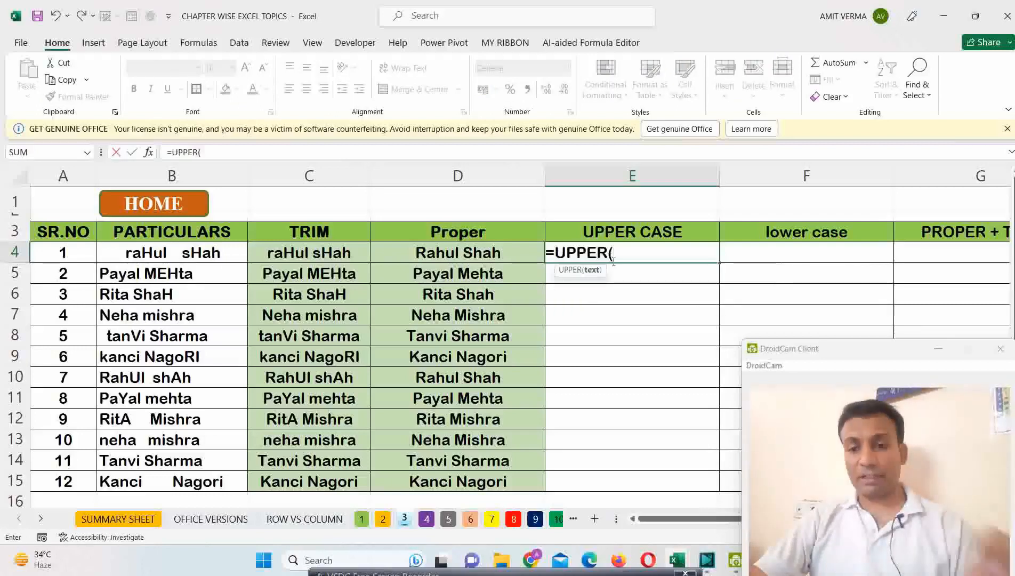
{"action": "left_click", "coordinate": [466, 254]}
{"action": "type", "text": ")"}
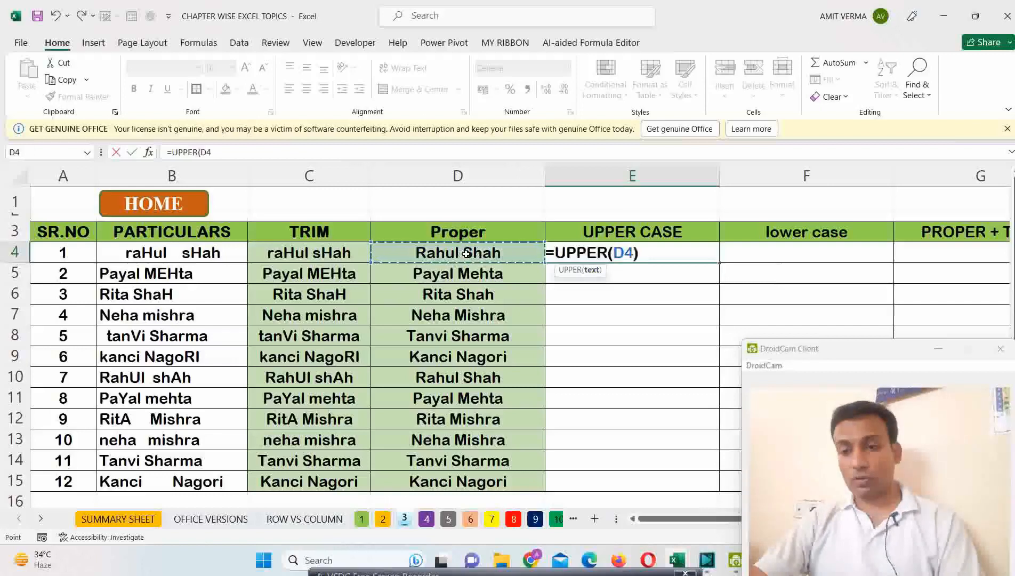
{"action": "key", "text": "Return"}
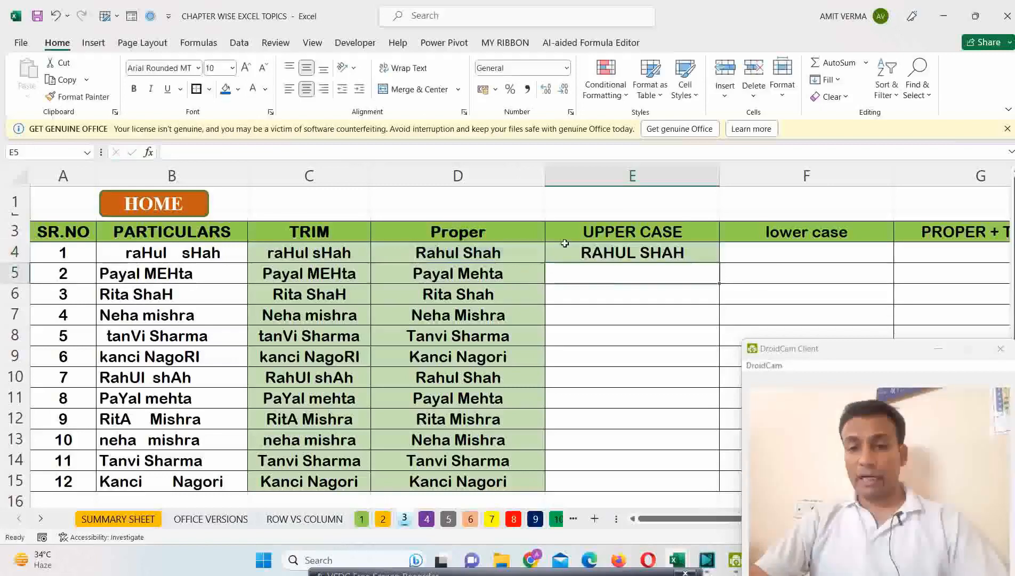
Step: Auto-fill the UPPER formula from E4 down the UPPER CASE column to E15
{"action": "left_click", "coordinate": [618, 255]}
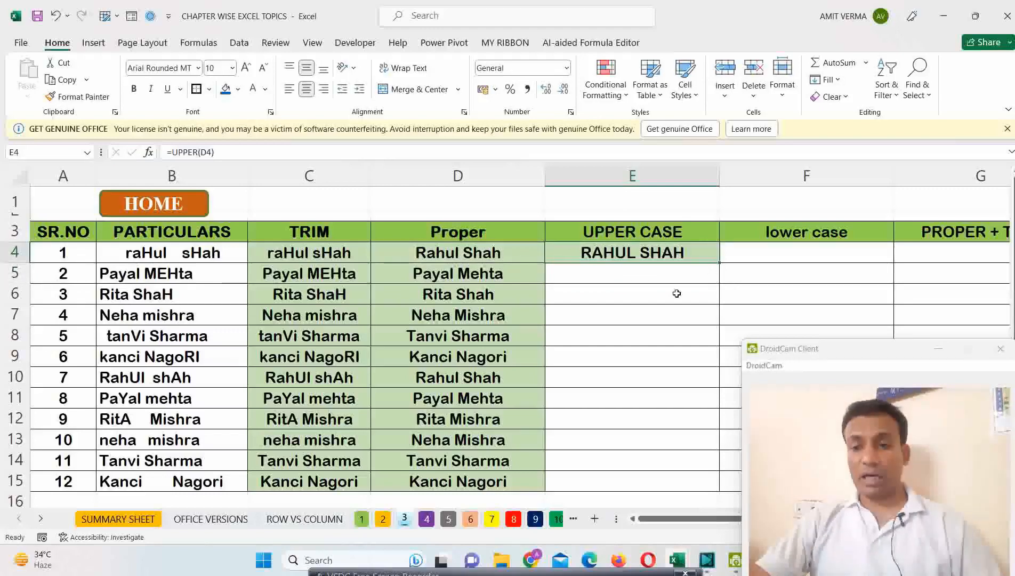
{"action": "left_click_drag", "start_coordinate": [719, 261], "coordinate": [659, 479]}
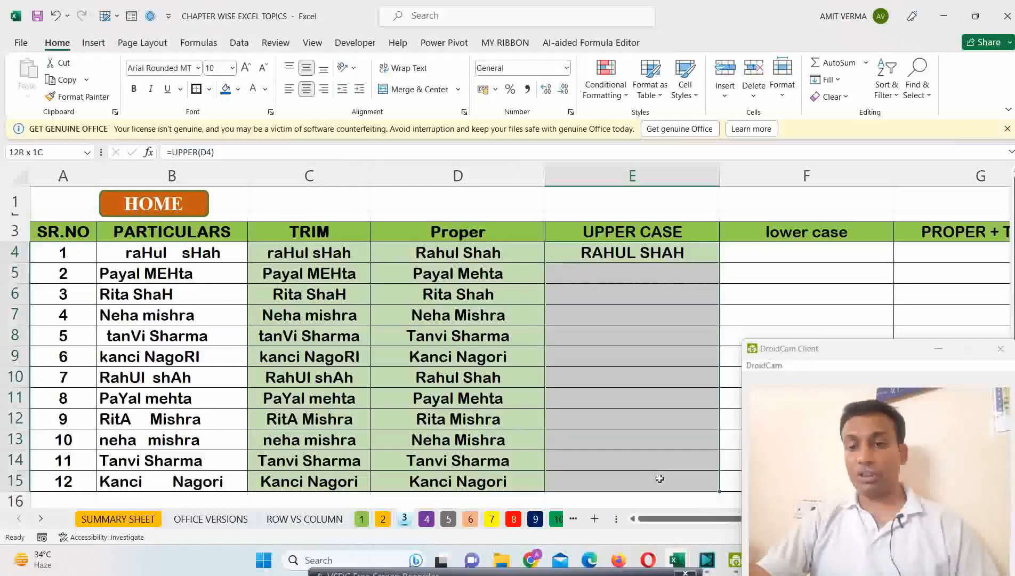
{"action": "left_click_drag", "start_coordinate": [659, 478], "coordinate": [659, 478]}
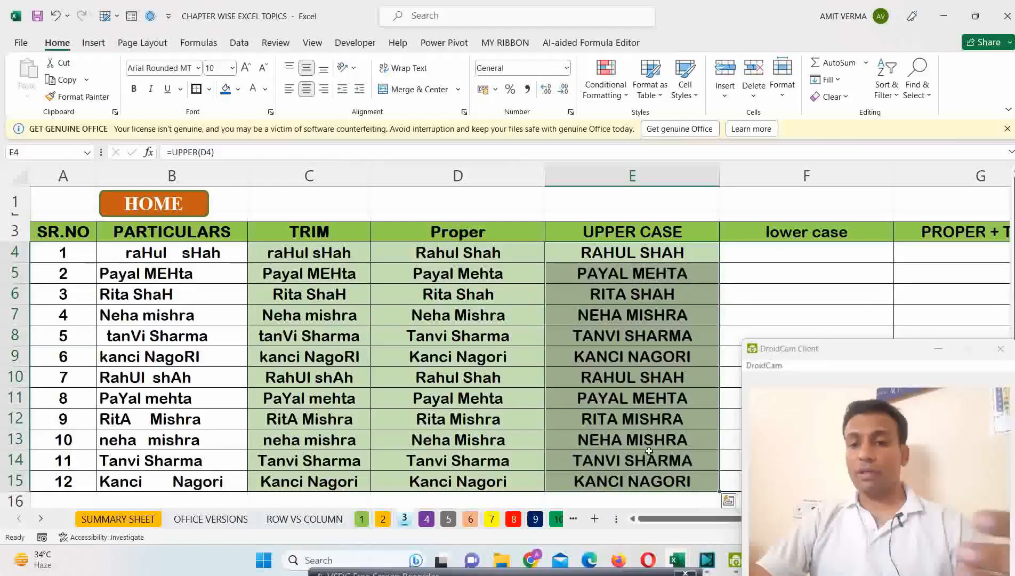
{"action": "left_click", "coordinate": [622, 239]}
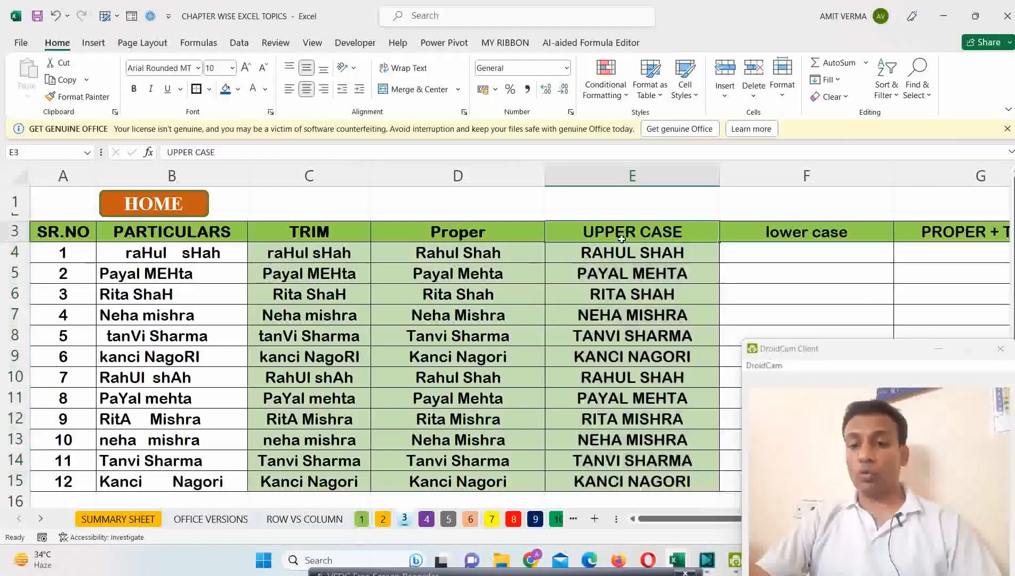
{"action": "left_click", "coordinate": [446, 238]}
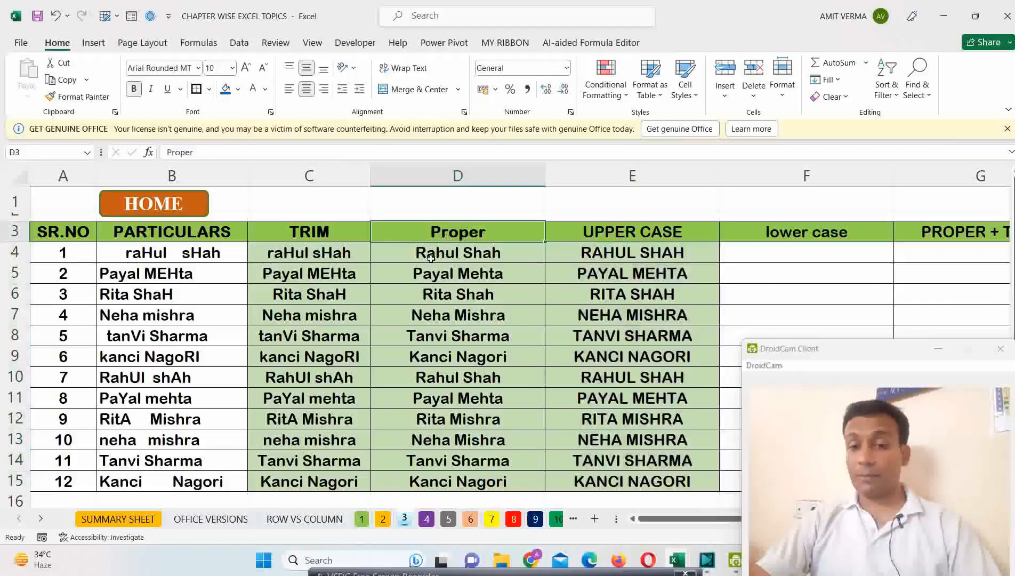
{"action": "left_click", "coordinate": [687, 235]}
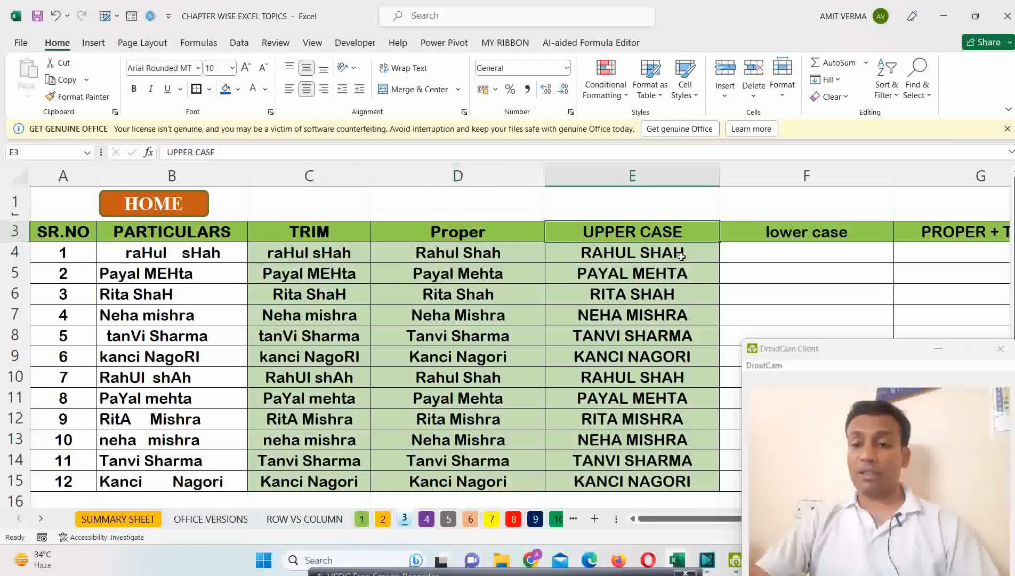
Step: Enter =LOWER(E4) in F4 to convert the first UPPER CASE name to small letters
{"action": "scroll", "coordinate": [682, 256], "scroll_direction": "down", "scroll_amount": 1}
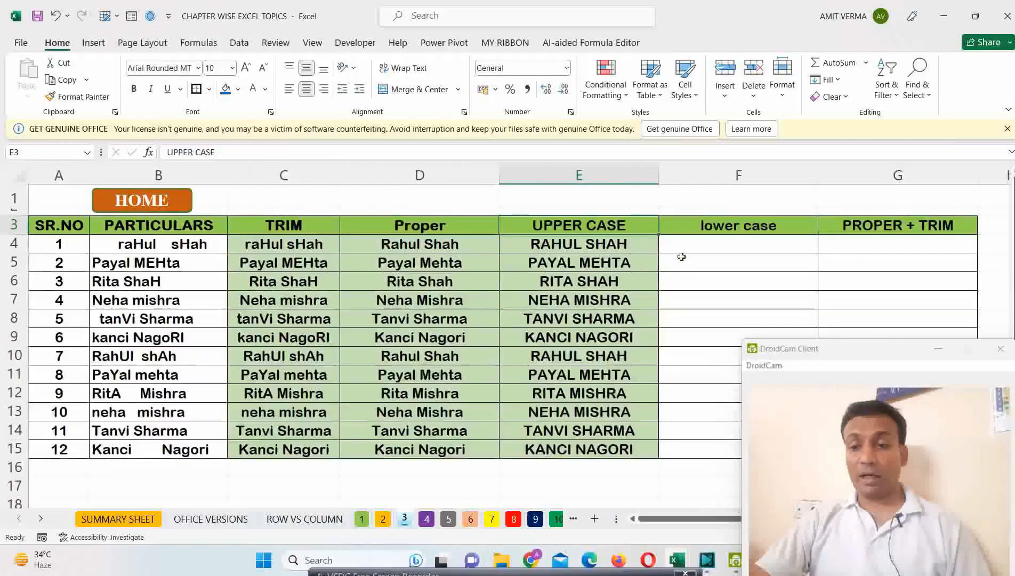
{"action": "scroll", "coordinate": [681, 257], "scroll_direction": "down", "scroll_amount": 1}
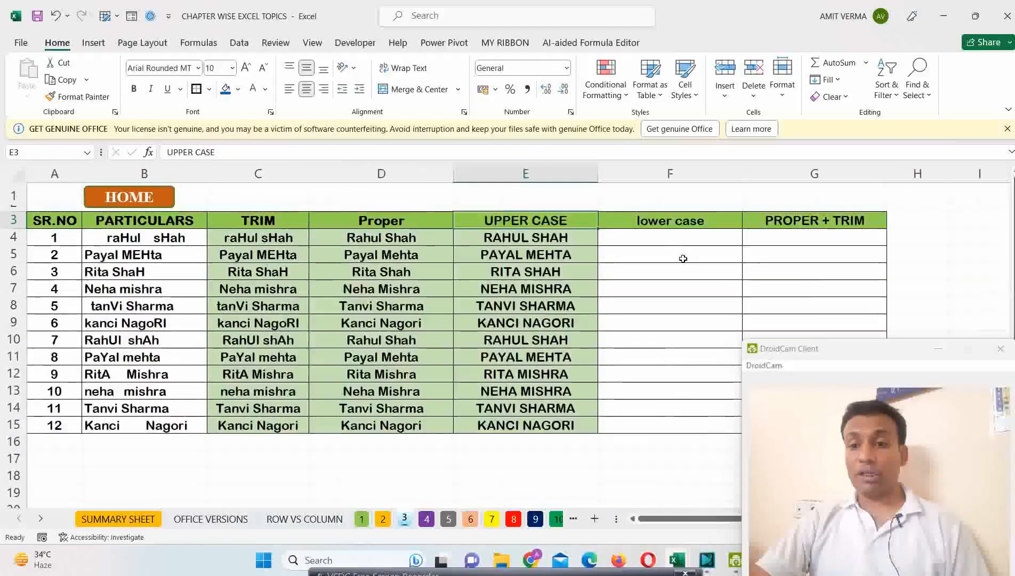
{"action": "left_click_drag", "start_coordinate": [790, 349], "coordinate": [815, 346]}
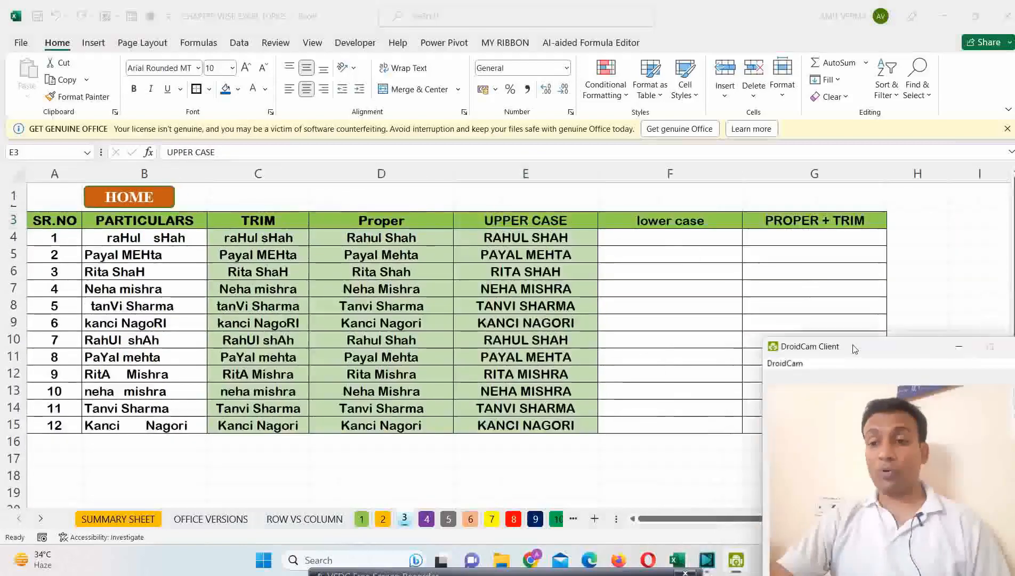
{"action": "left_click", "coordinate": [653, 237]}
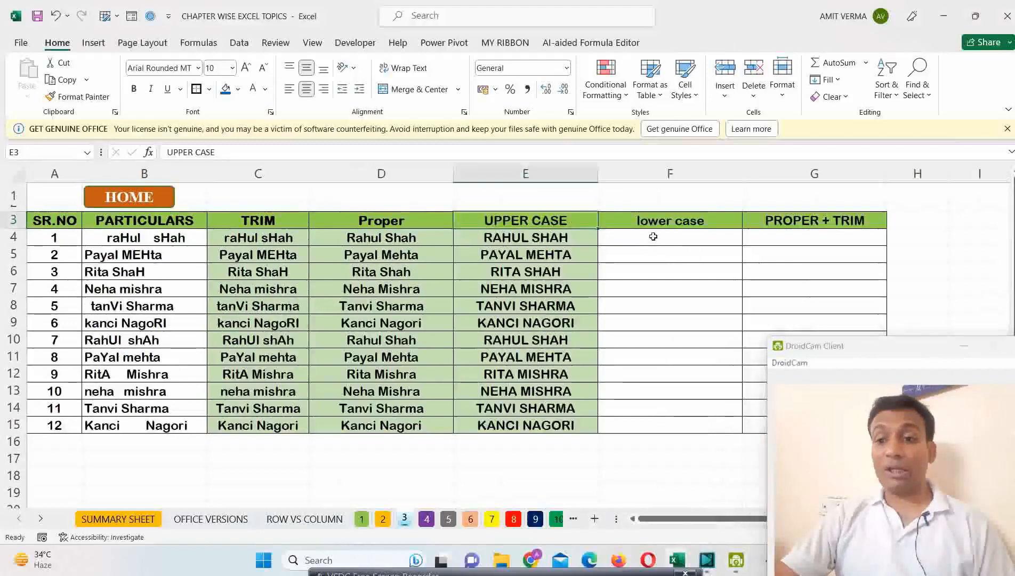
{"action": "left_click", "coordinate": [653, 236]}
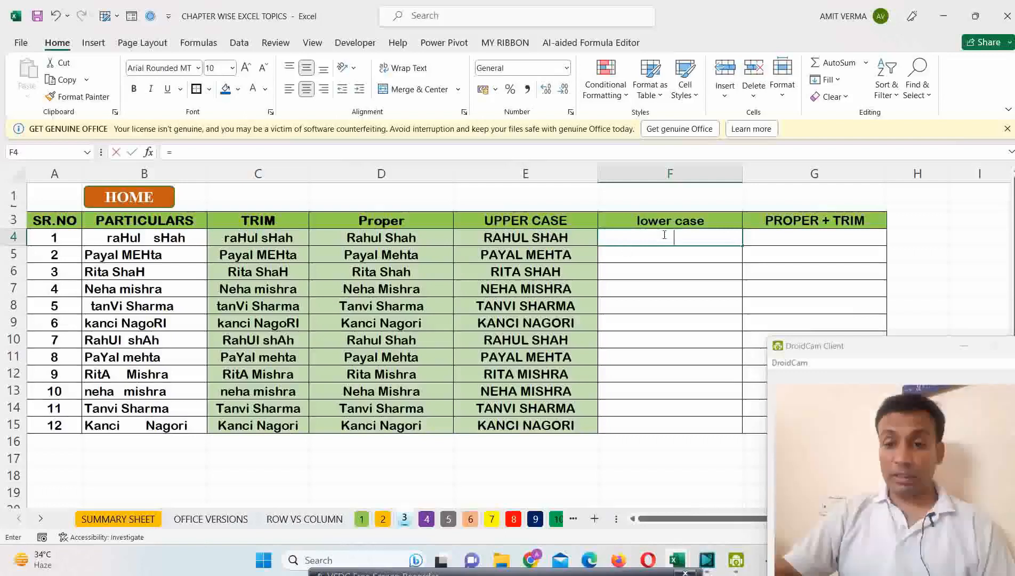
{"action": "type", "text": "=lowe"}
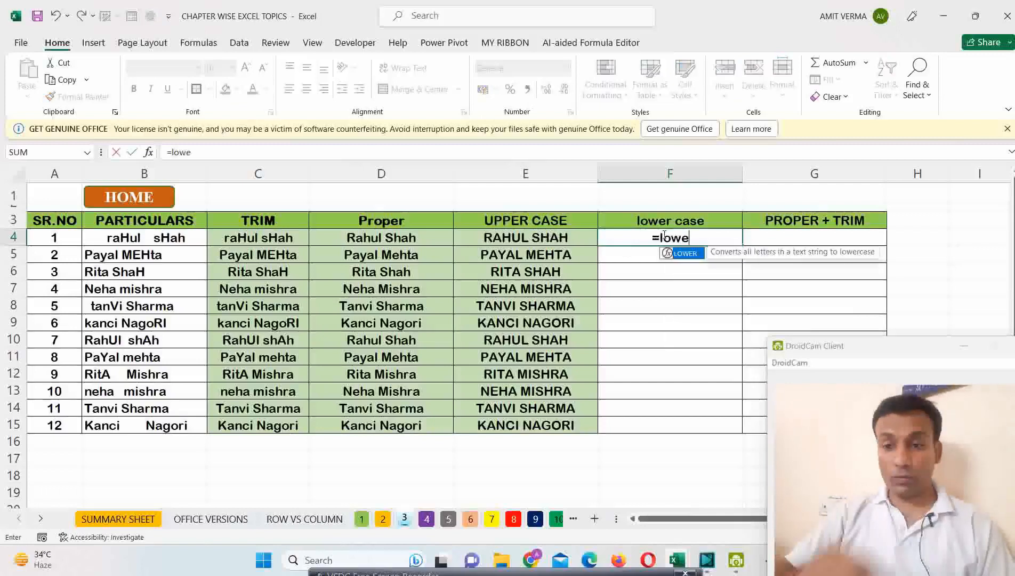
{"action": "key", "text": "Tab"}
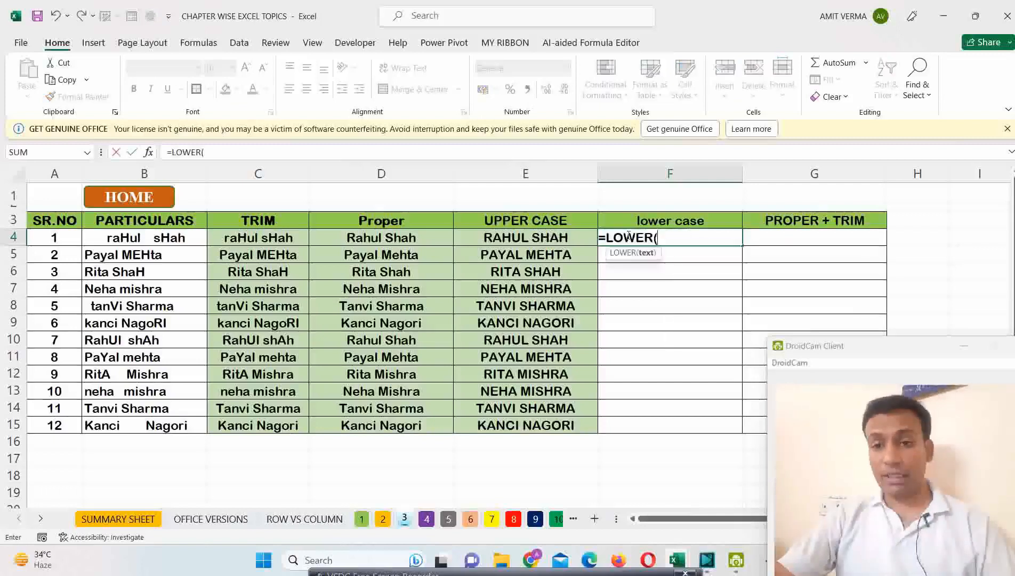
{"action": "left_click", "coordinate": [547, 237]}
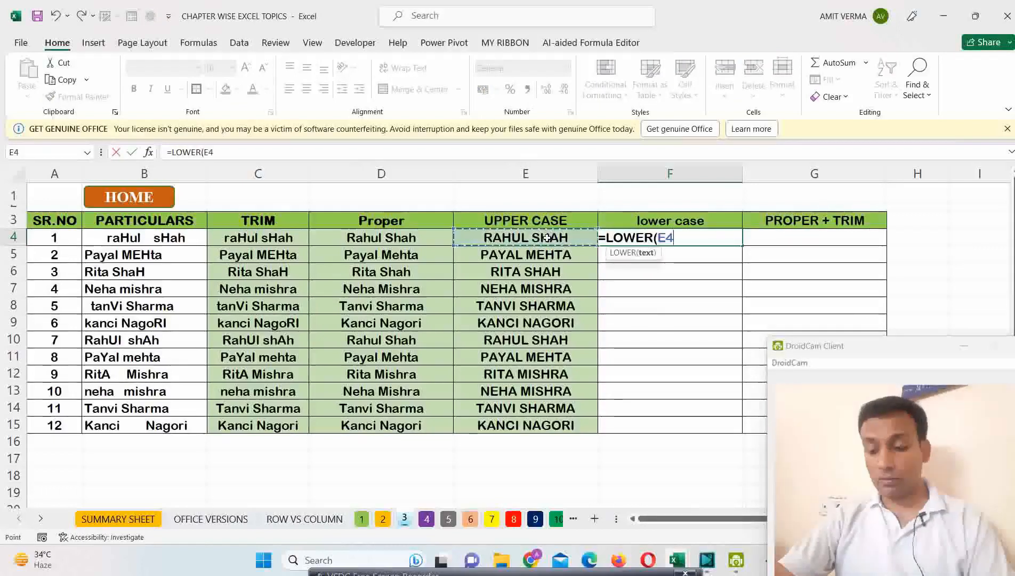
{"action": "type", "text": ")"}
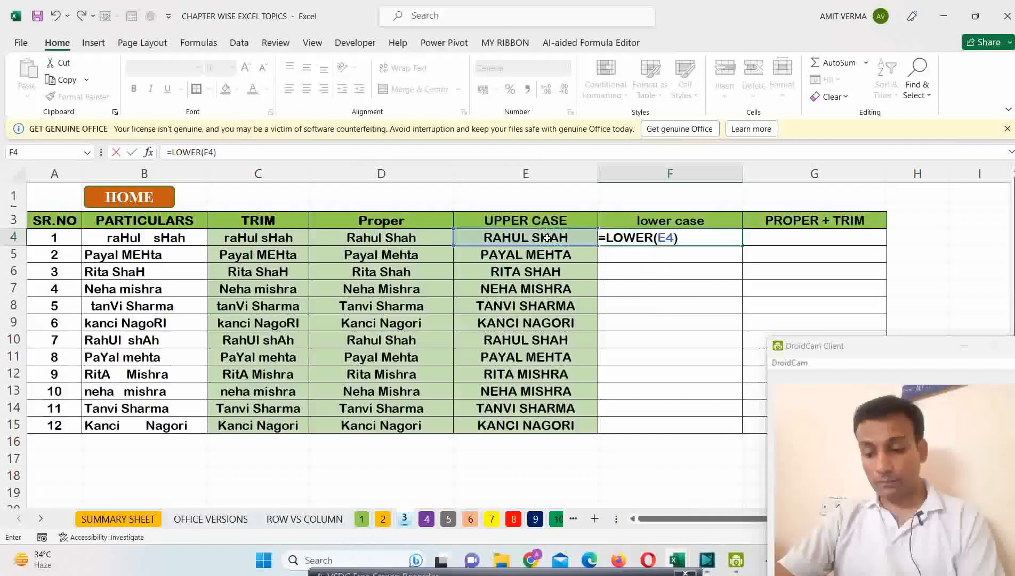
{"action": "key", "text": "Return"}
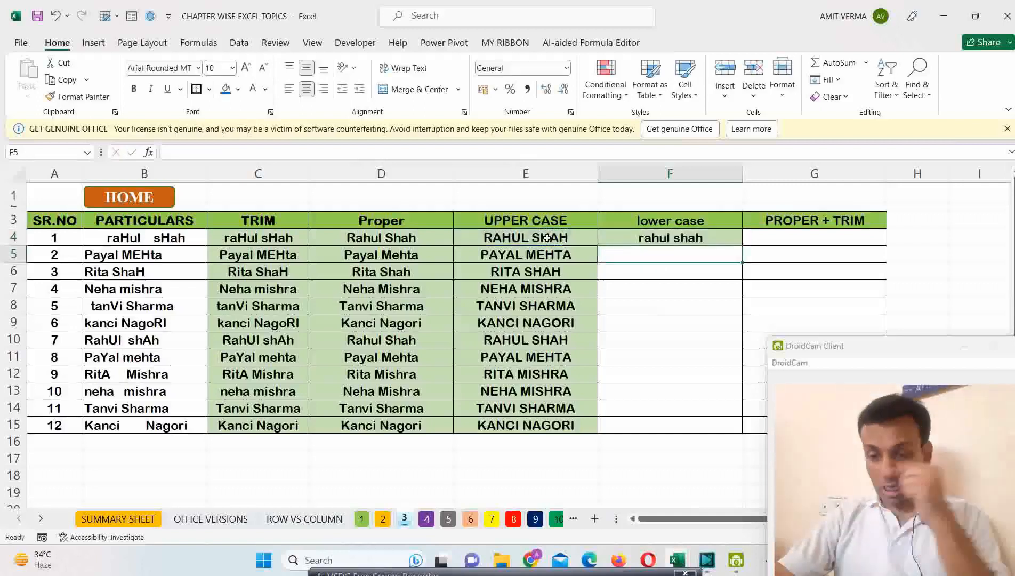
Step: Copy the LOWER formula from F4 and paste it into F5:F15 of the lower case column
{"action": "left_click", "coordinate": [648, 237]}
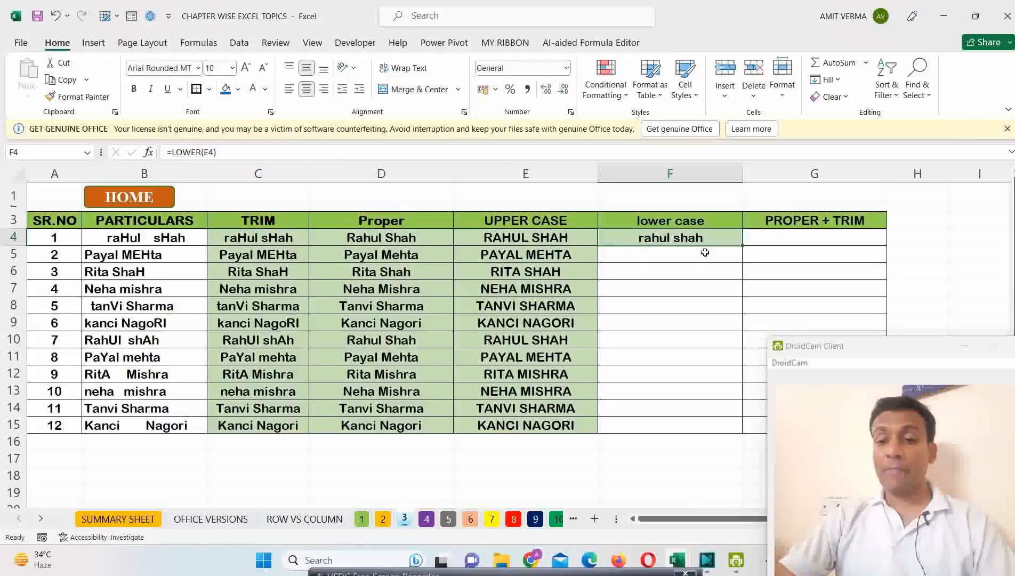
{"action": "key", "text": "ctrl+c"}
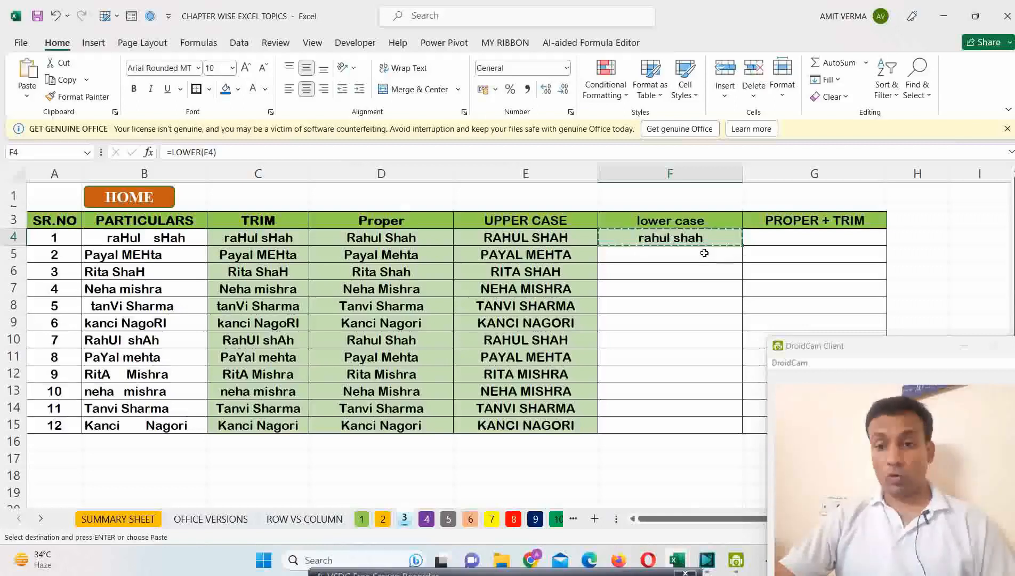
{"action": "left_click_drag", "start_coordinate": [705, 253], "coordinate": [693, 421]}
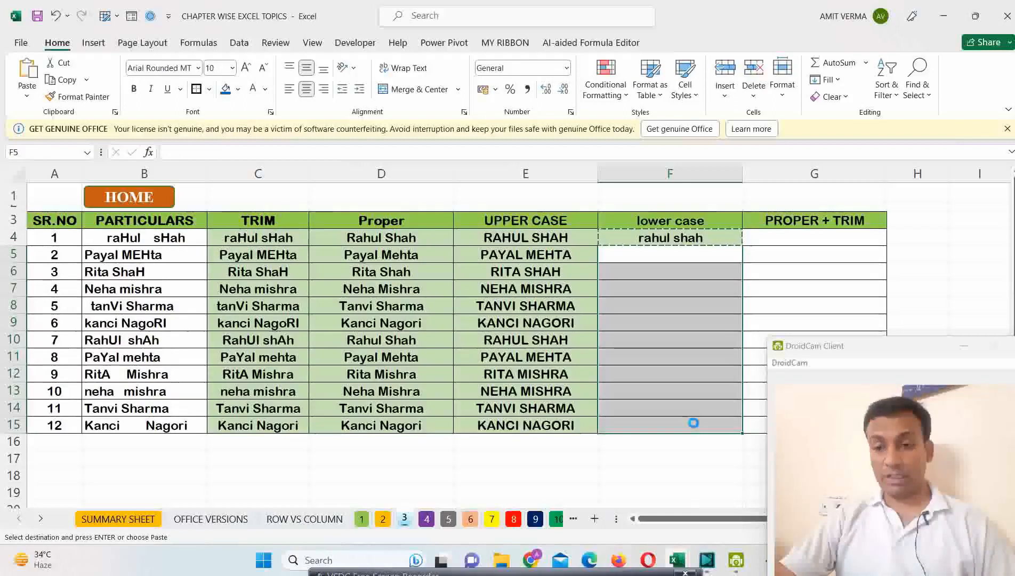
{"action": "key", "text": "ctrl+v"}
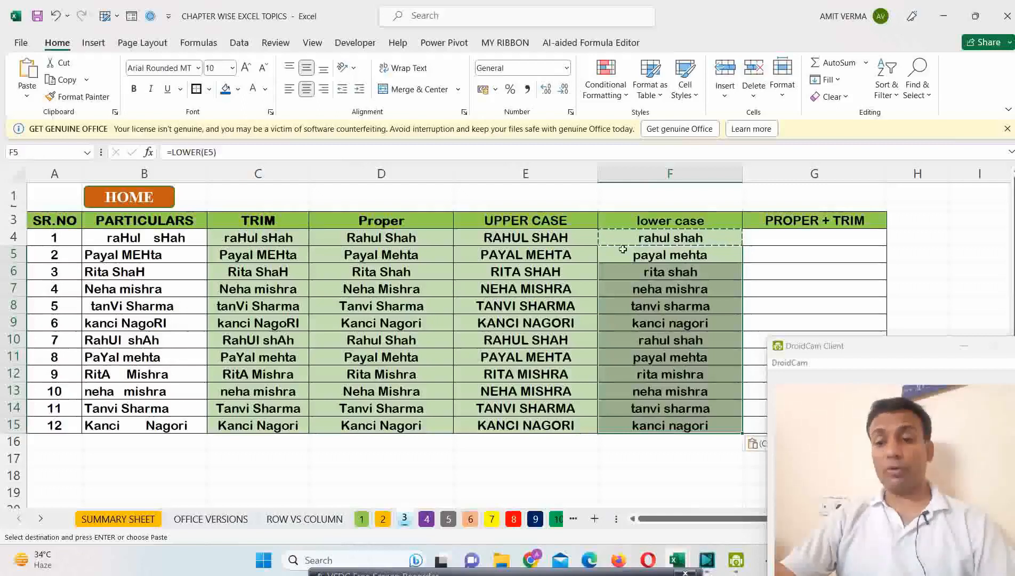
{"action": "left_click", "coordinate": [649, 270]}
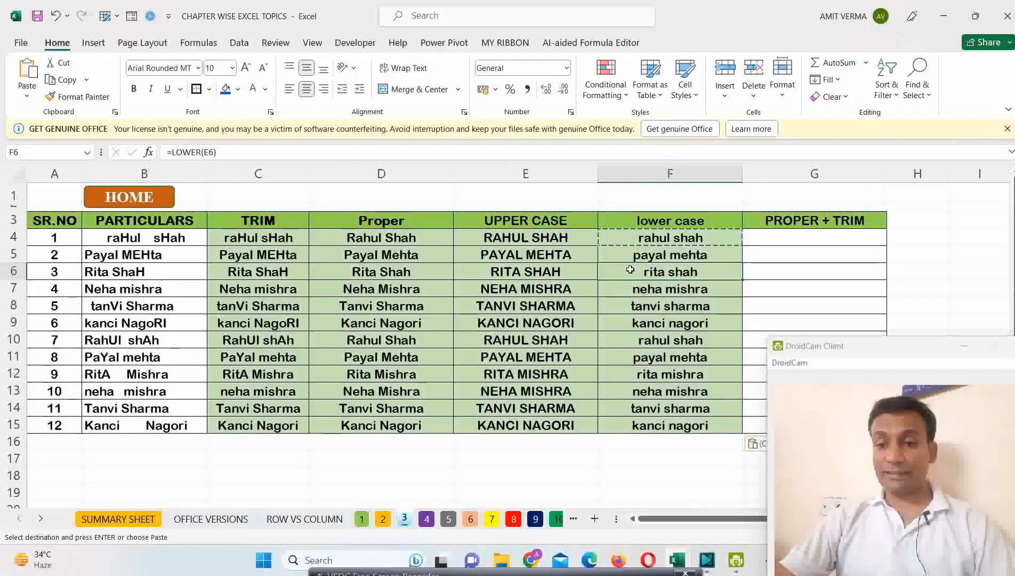
{"action": "key", "text": "Escape"}
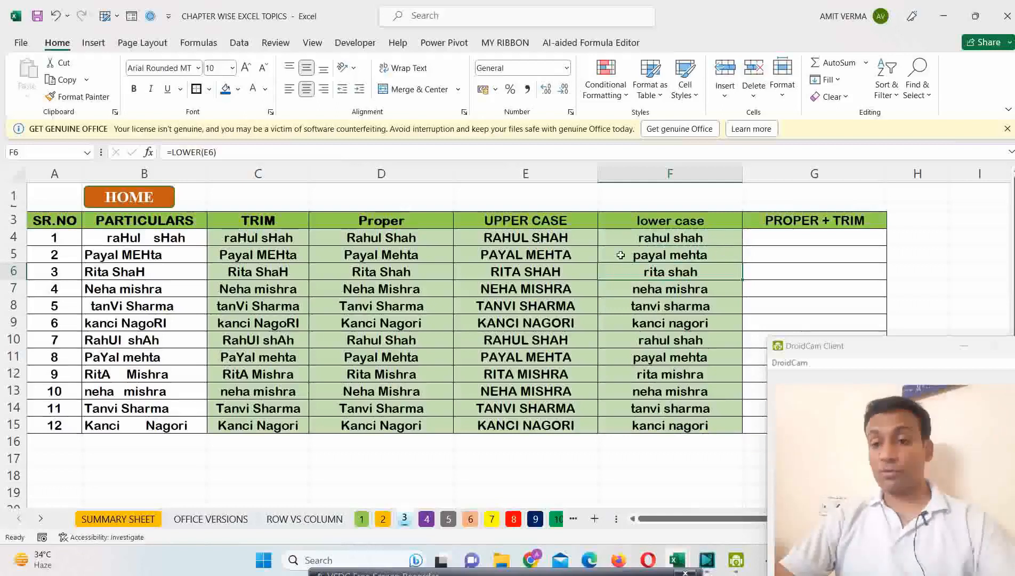
Step: Try left alignment on the names in E4:F15 and return them to centre alignment
{"action": "left_click_drag", "start_coordinate": [634, 242], "coordinate": [669, 426]}
{"action": "left_click_drag", "start_coordinate": [505, 238], "coordinate": [653, 420]}
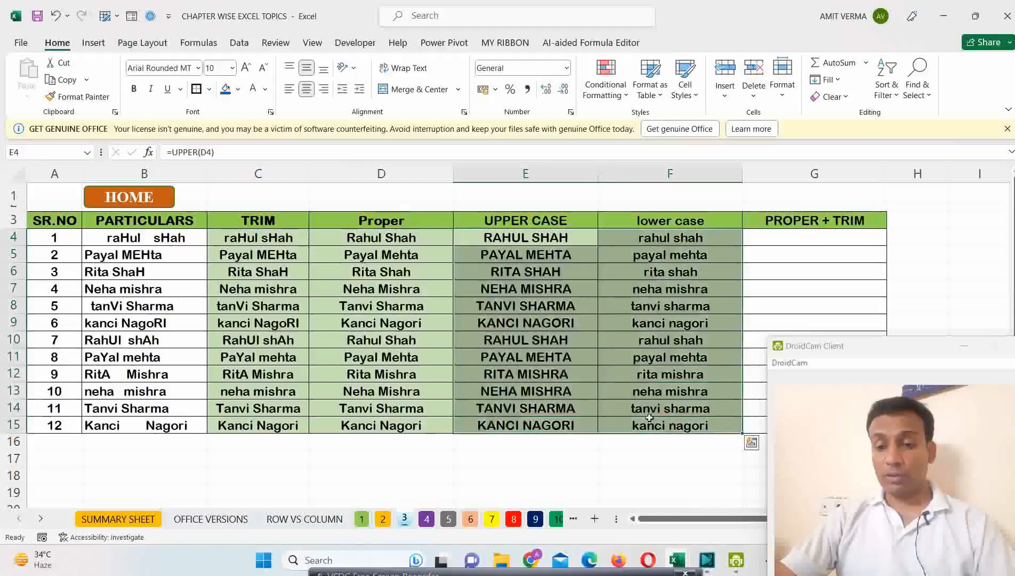
{"action": "left_click", "coordinate": [289, 92]}
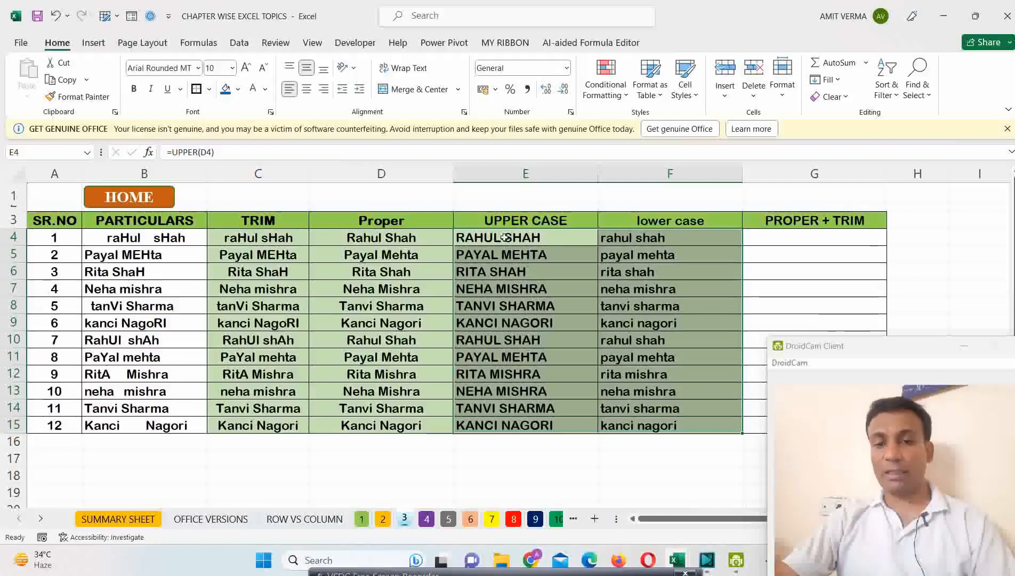
{"action": "left_click_drag", "start_coordinate": [504, 237], "coordinate": [698, 416]}
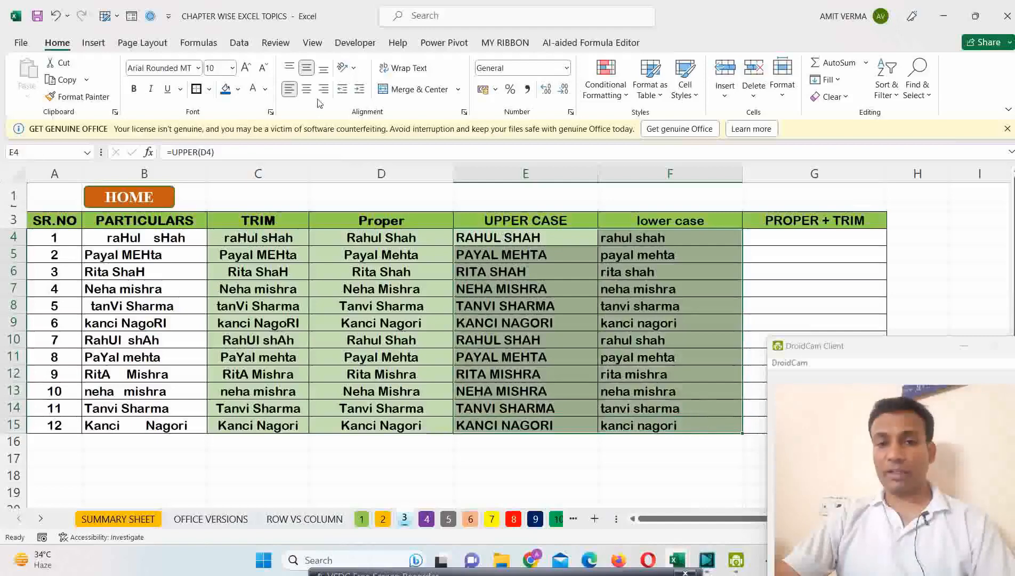
{"action": "left_click", "coordinate": [307, 89]}
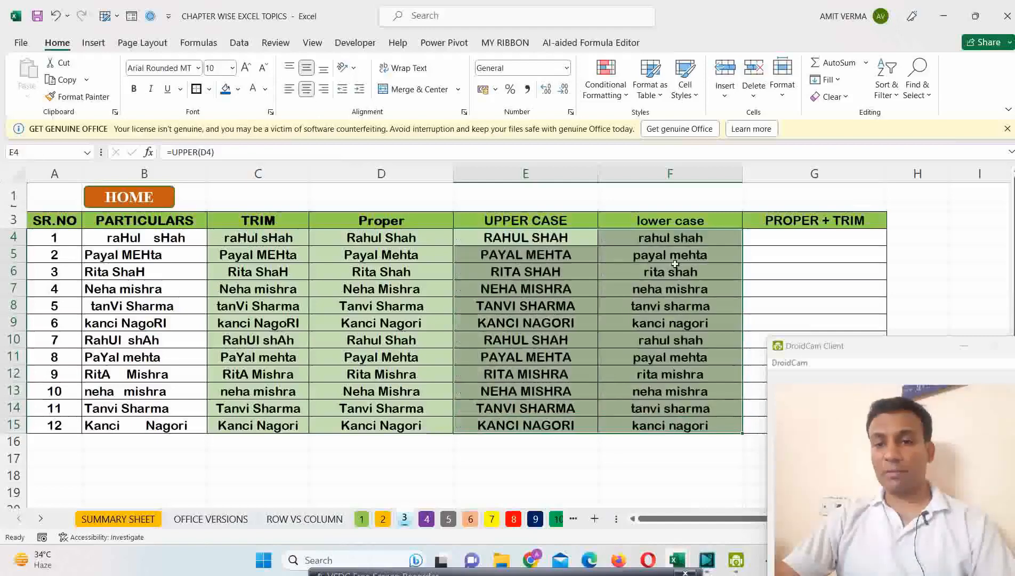
{"action": "scroll", "coordinate": [778, 281], "scroll_direction": "down", "scroll_amount": 1}
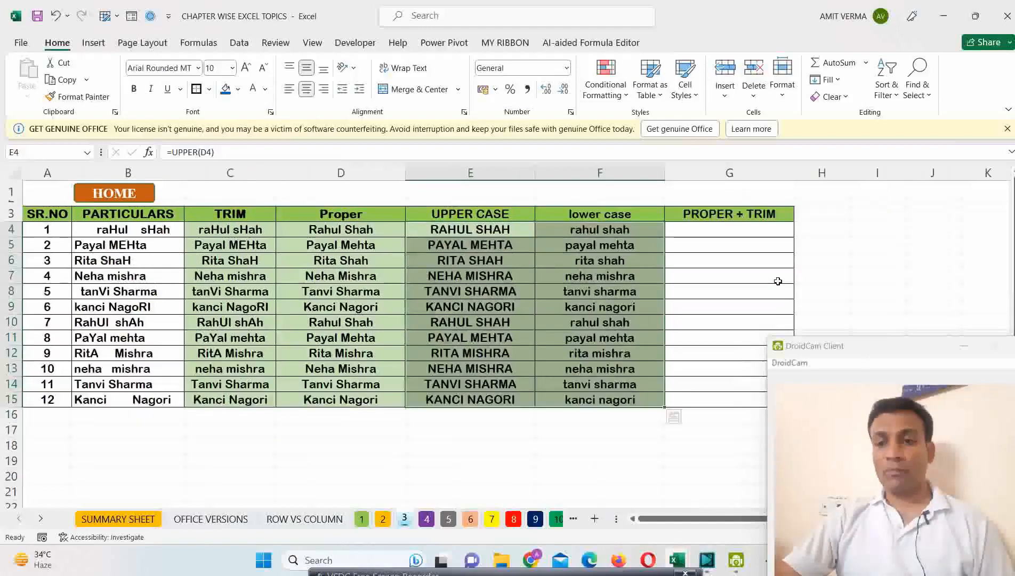
{"action": "left_click", "coordinate": [711, 213]}
{"action": "left_click", "coordinate": [730, 229]}
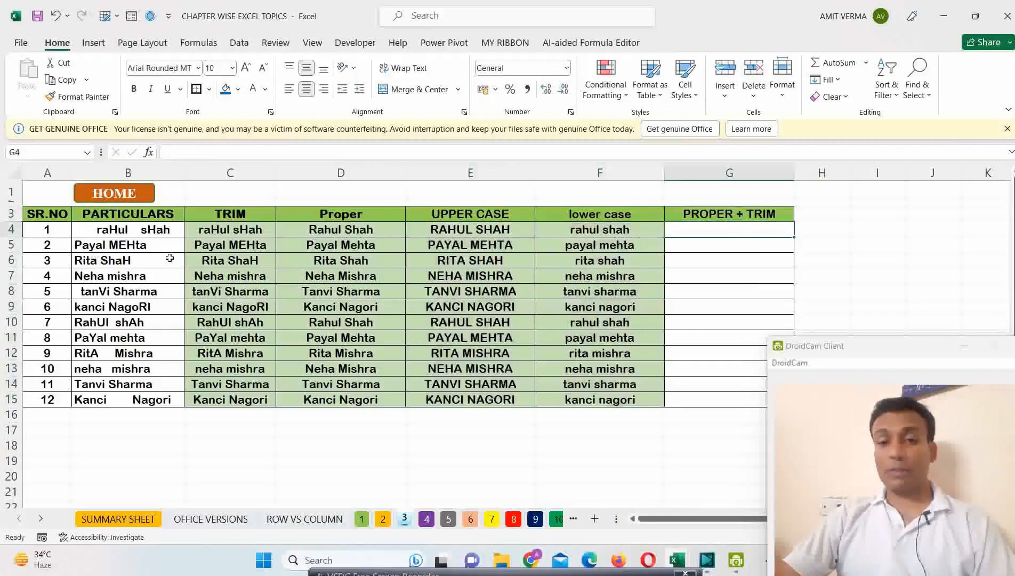
{"action": "left_click", "coordinate": [162, 233]}
{"action": "left_click_drag", "start_coordinate": [164, 244], "coordinate": [136, 399]}
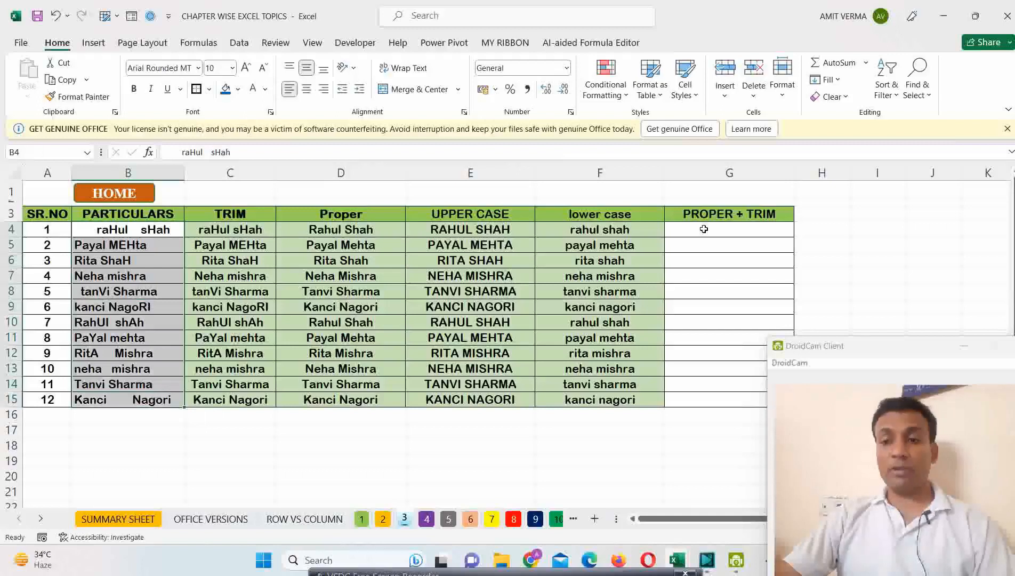
Step: Change the header in G3 to "Proper + TRIM"
{"action": "double_click", "coordinate": [730, 214]}
{"action": "key", "text": "BackSpace"}
{"action": "key", "text": "BackSpace"}
{"action": "key", "text": "BackSpace"}
{"action": "key", "text": "BackSpace"}
{"action": "key", "text": "BackSpace"}
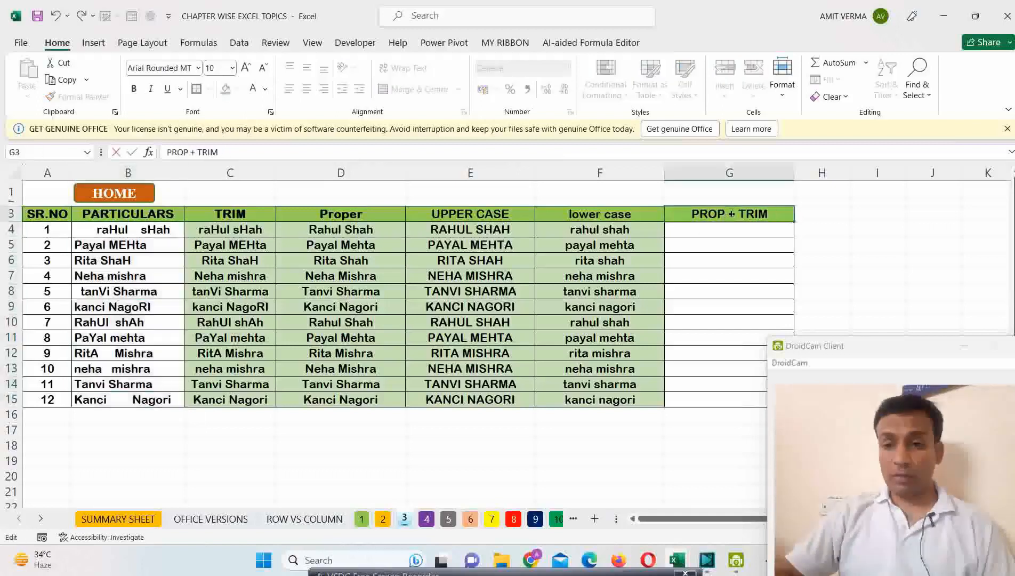
{"action": "type", "text": "roper"}
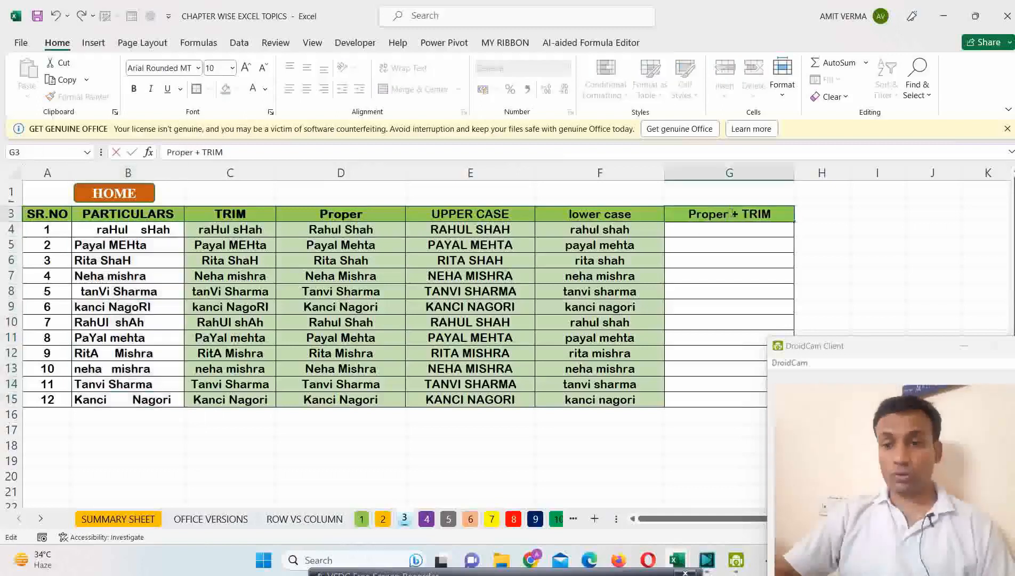
{"action": "key", "text": "Return"}
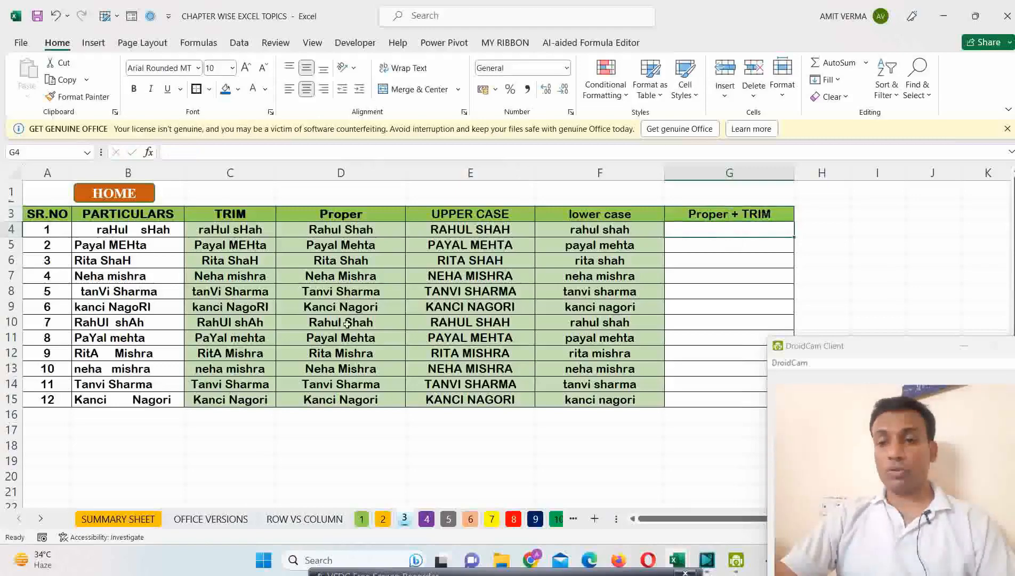
Step: Enter =PROPER(TRIM(B4)) in G4 to clean the first PARTICULARS name in one formula, accepting the suggested parenthesis correction
{"action": "right_click", "coordinate": [333, 336]}
{"action": "left_click", "coordinate": [144, 232]}
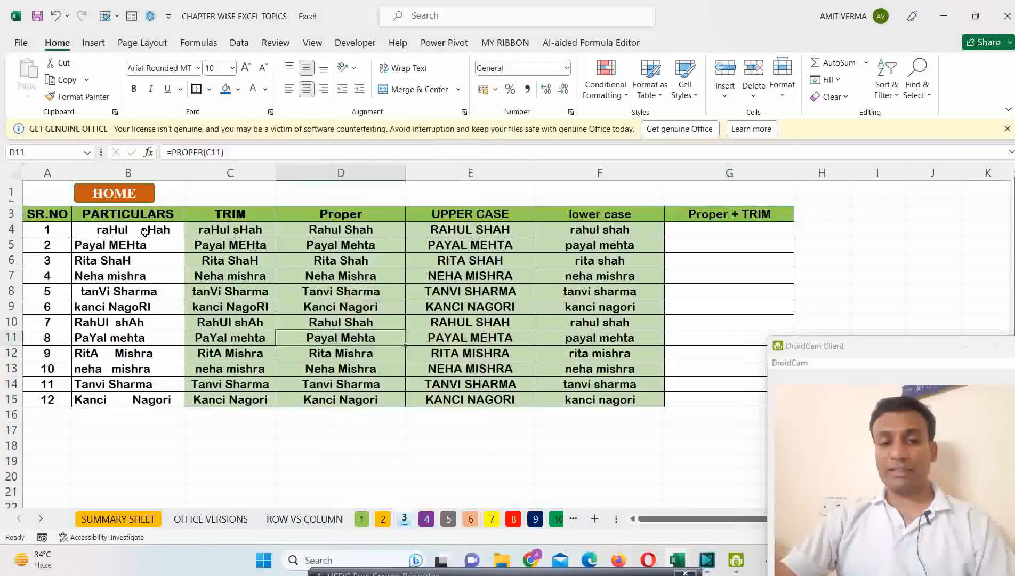
{"action": "left_click", "coordinate": [746, 232]}
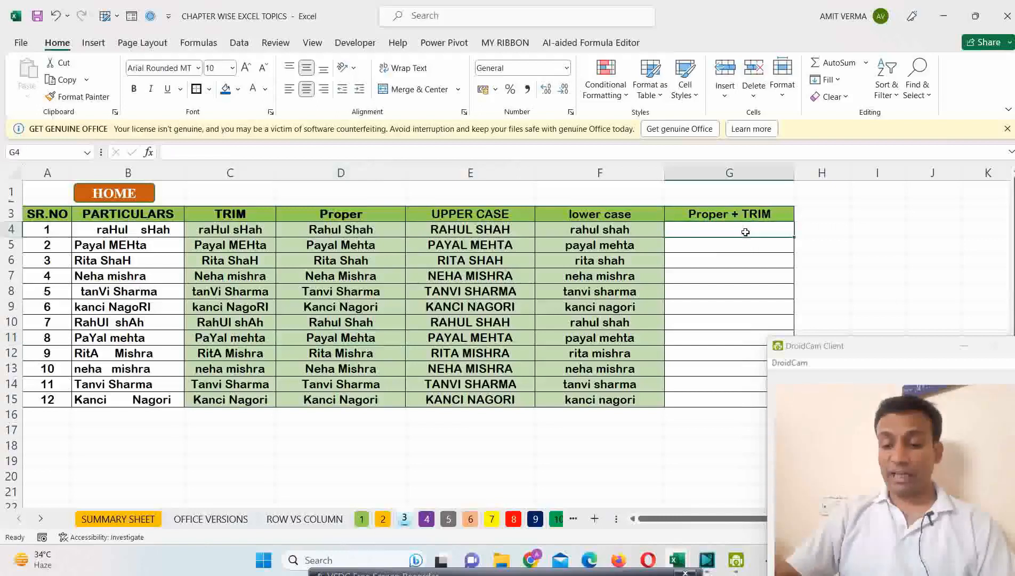
{"action": "type", "text": "=pr"}
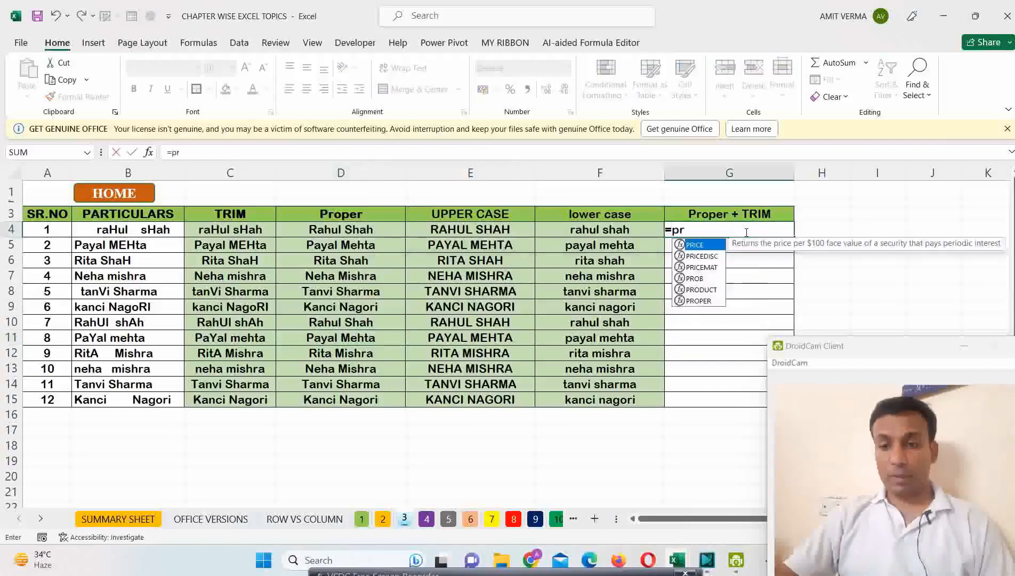
{"action": "type", "text": "op"}
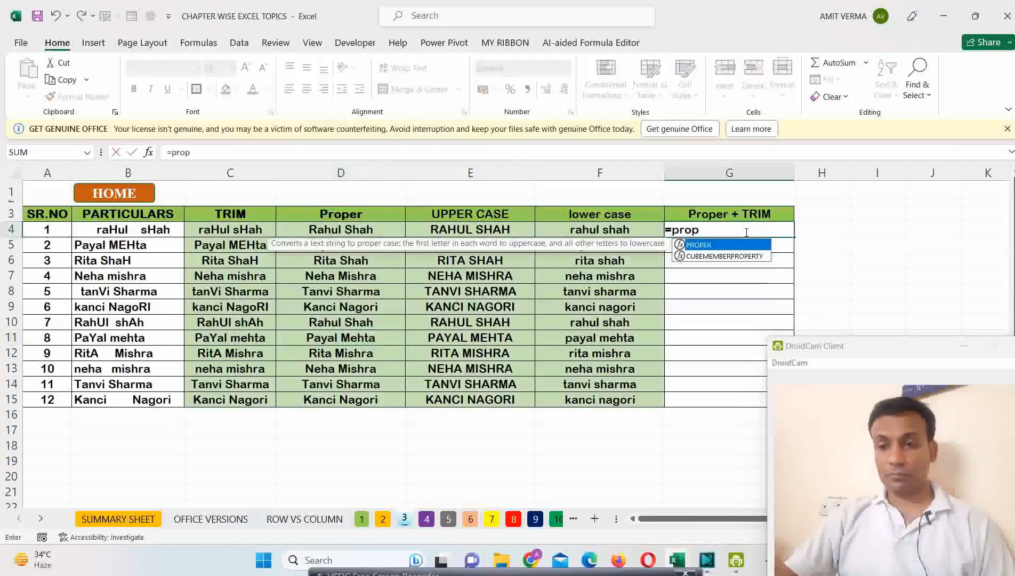
{"action": "key", "text": "Tab"}
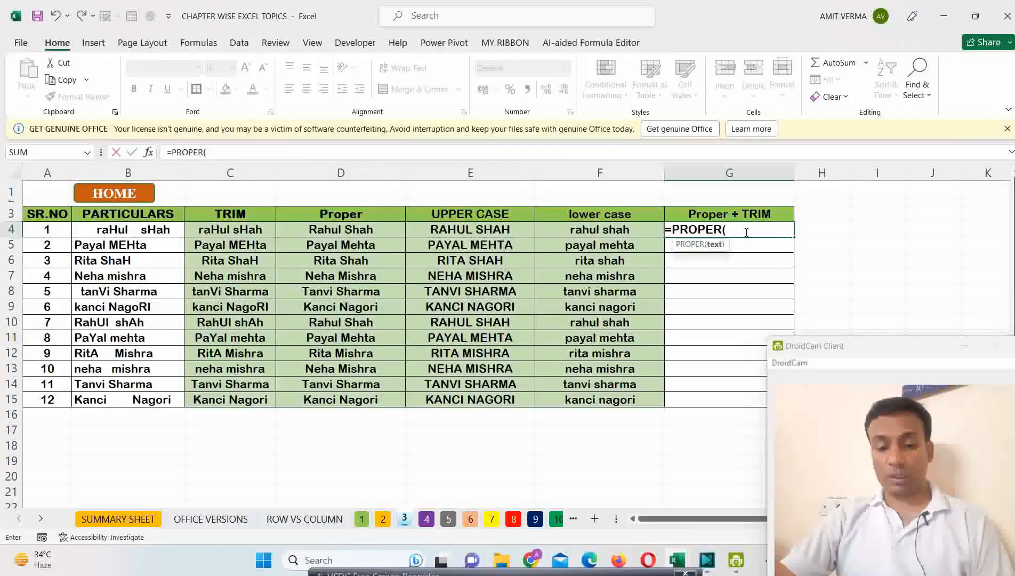
{"action": "type", "text": "trim"}
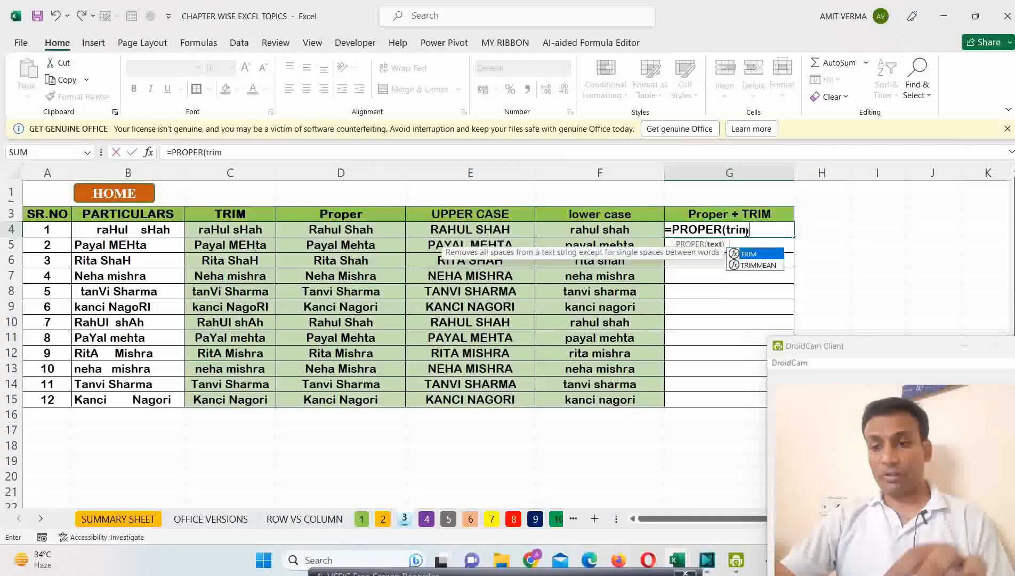
{"action": "key", "text": "Tab"}
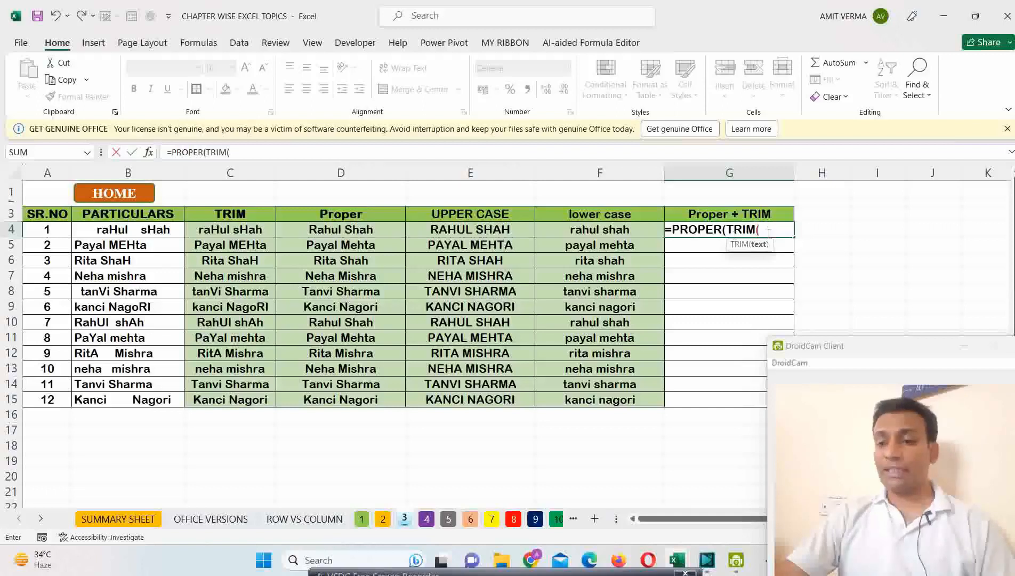
{"action": "left_click", "coordinate": [166, 229]}
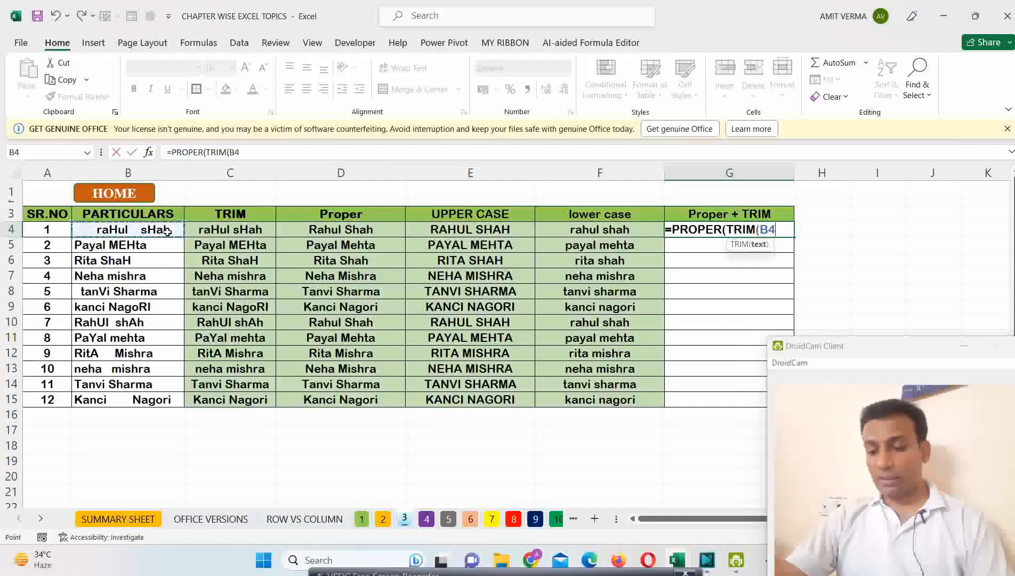
{"action": "type", "text": ")"}
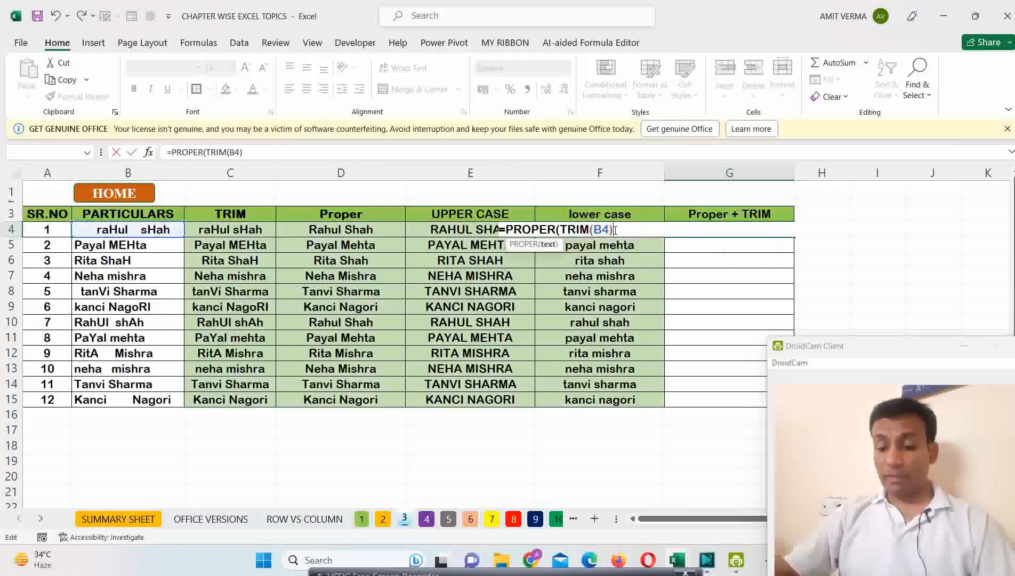
{"action": "key", "text": "Return"}
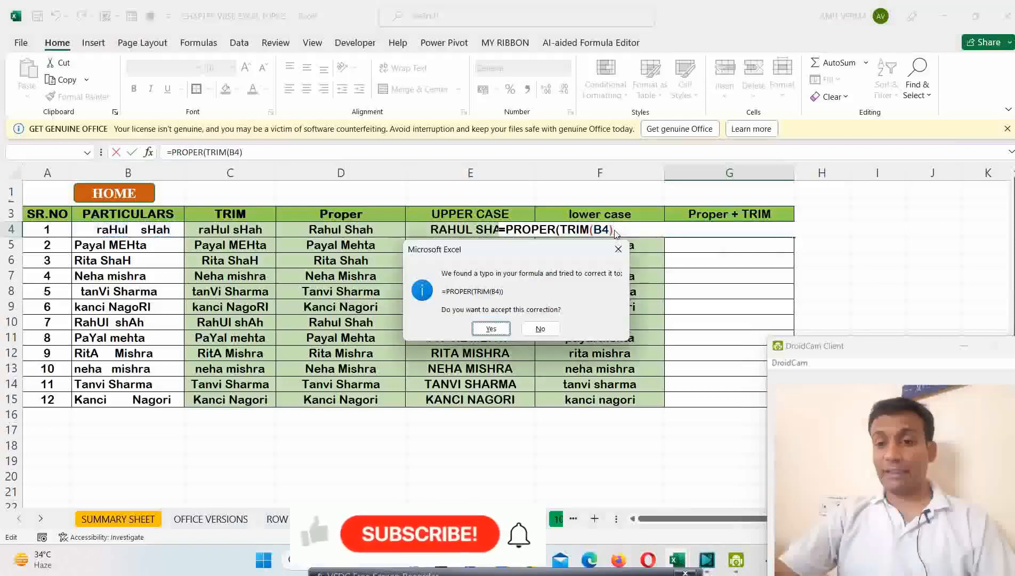
{"action": "left_click", "coordinate": [499, 335]}
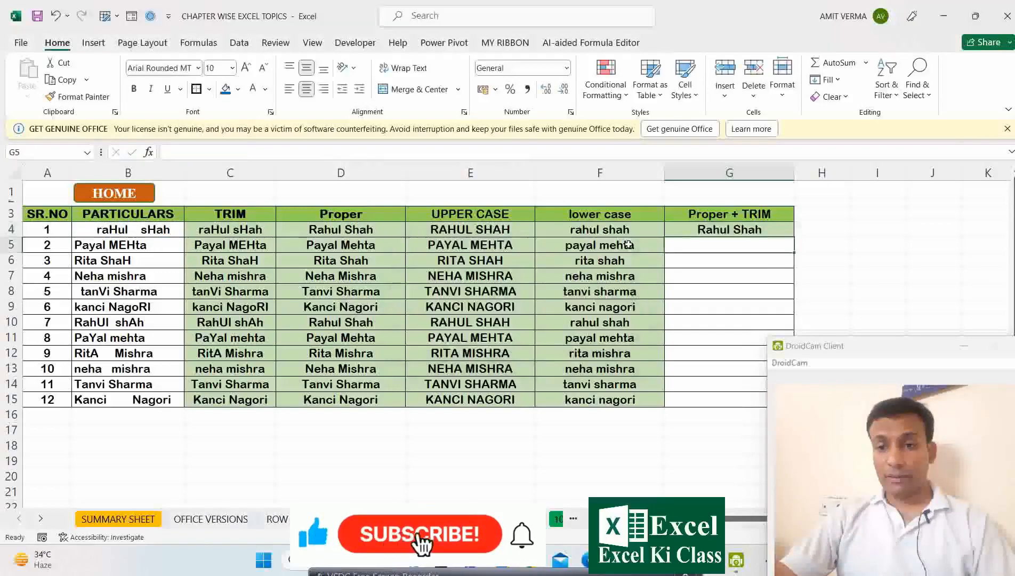
Step: Try the G4 formula without its final closing parenthesis, reject the suggested correction, and restore it to =PROPER(TRIM(B4))
{"action": "left_click", "coordinate": [730, 229]}
{"action": "key", "text": "F2"}
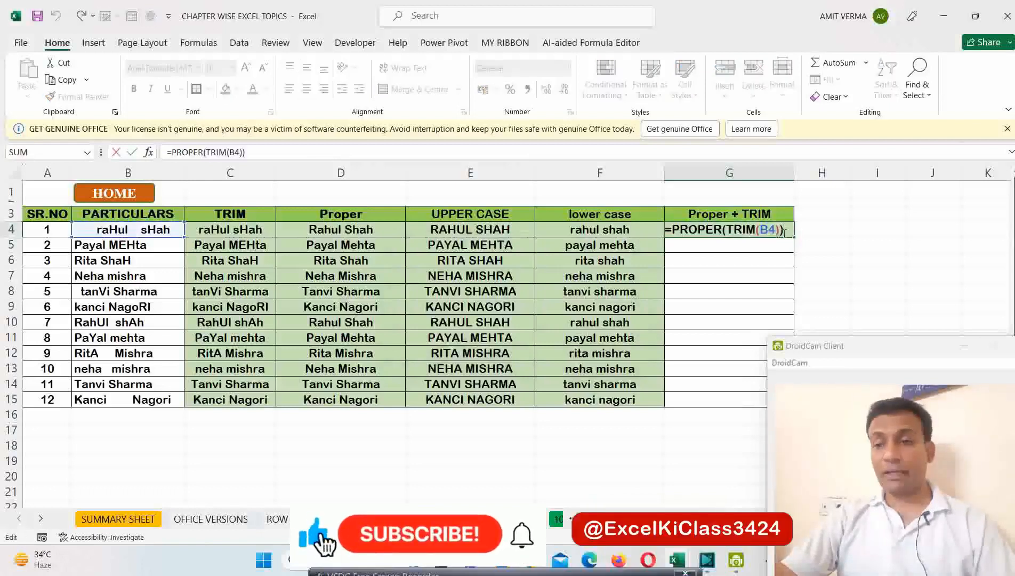
{"action": "key", "text": "BackSpace"}
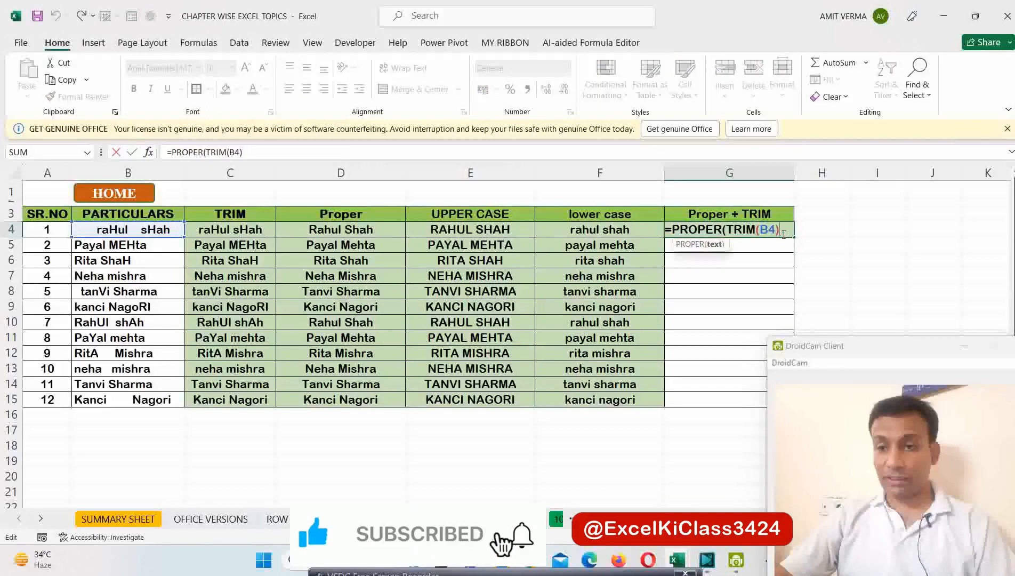
{"action": "key", "text": "Return"}
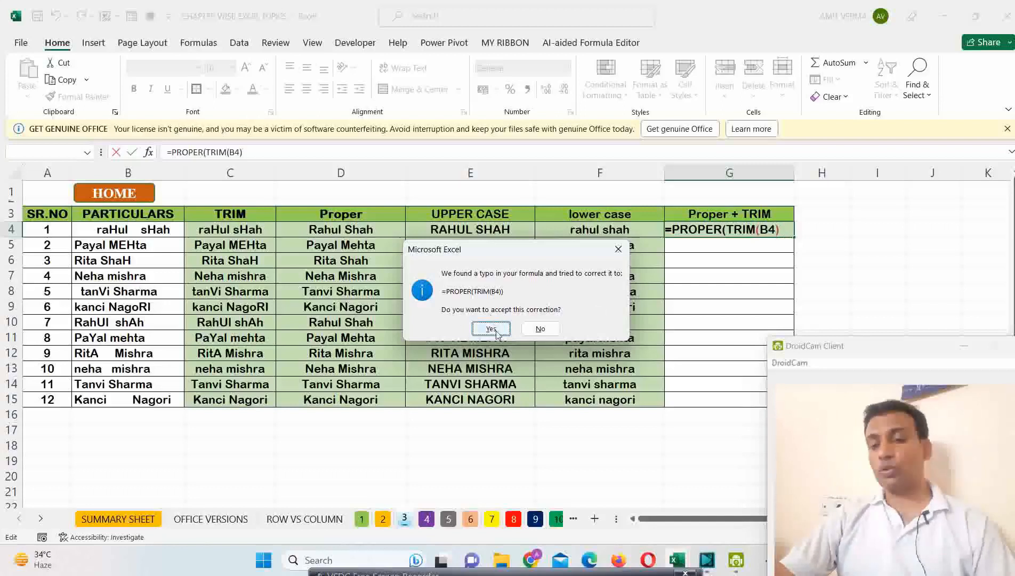
{"action": "left_click", "coordinate": [539, 329]}
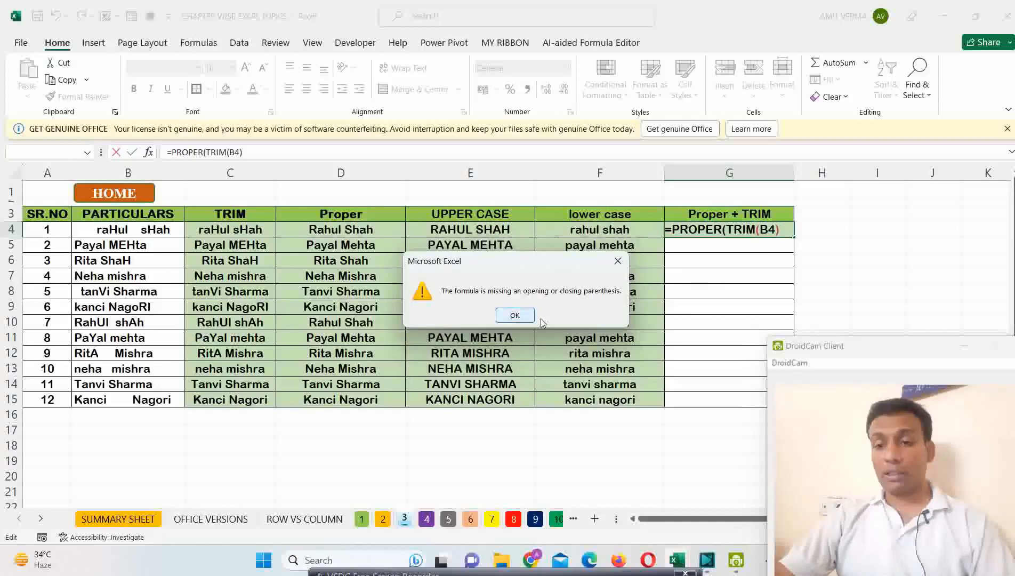
{"action": "key", "text": "Return"}
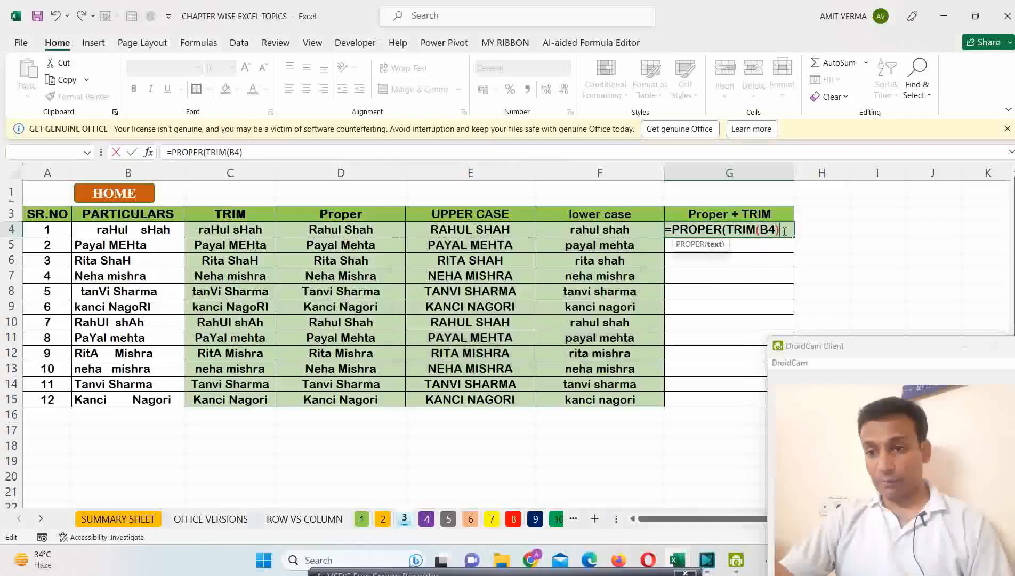
{"action": "type", "text": ")"}
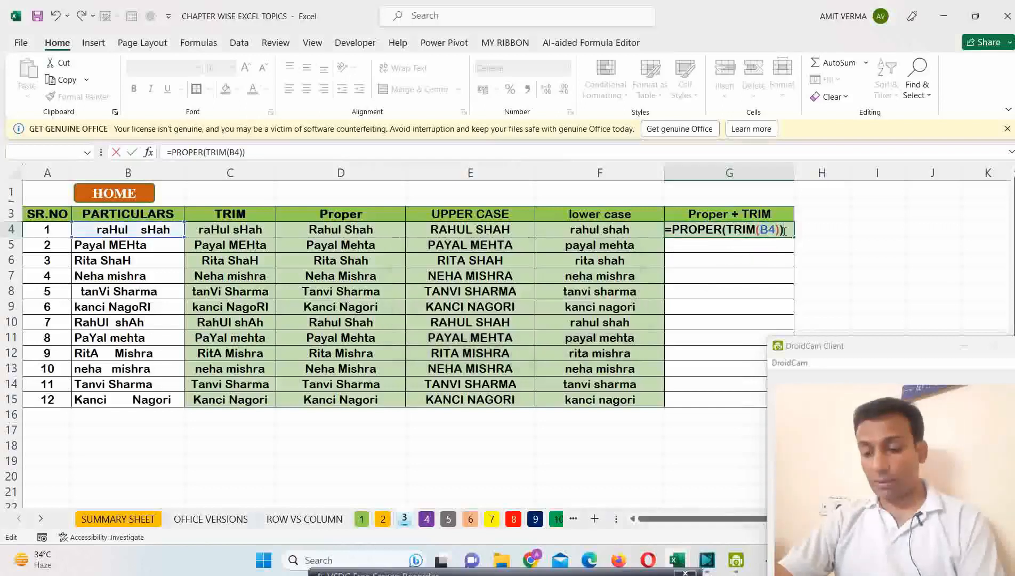
{"action": "key", "text": "ctrl+Return"}
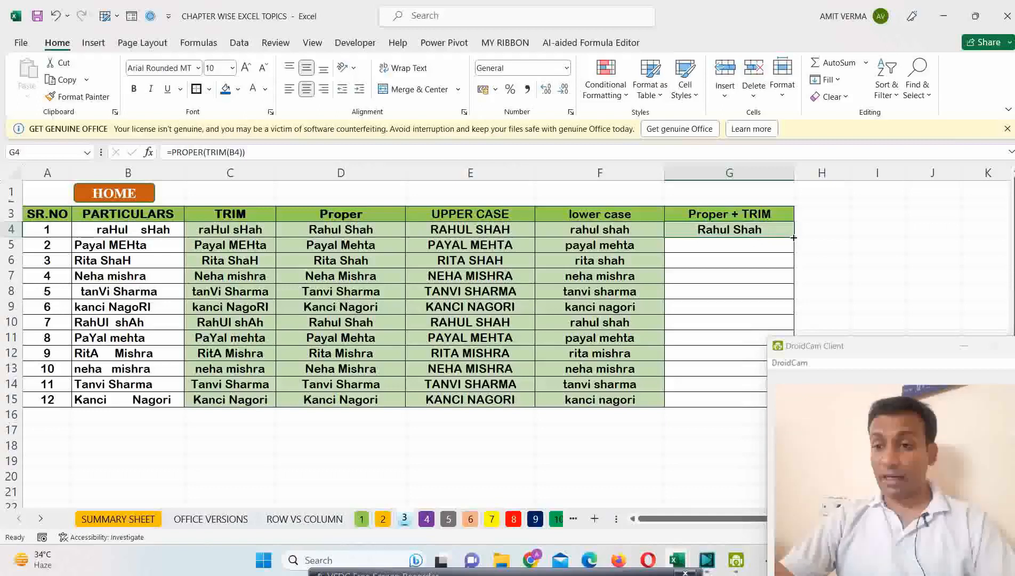
Step: Start a list of fill methods beside the table with "copy and paste" in I3 and "drag and drop" in I4
{"action": "left_click", "coordinate": [834, 215]}
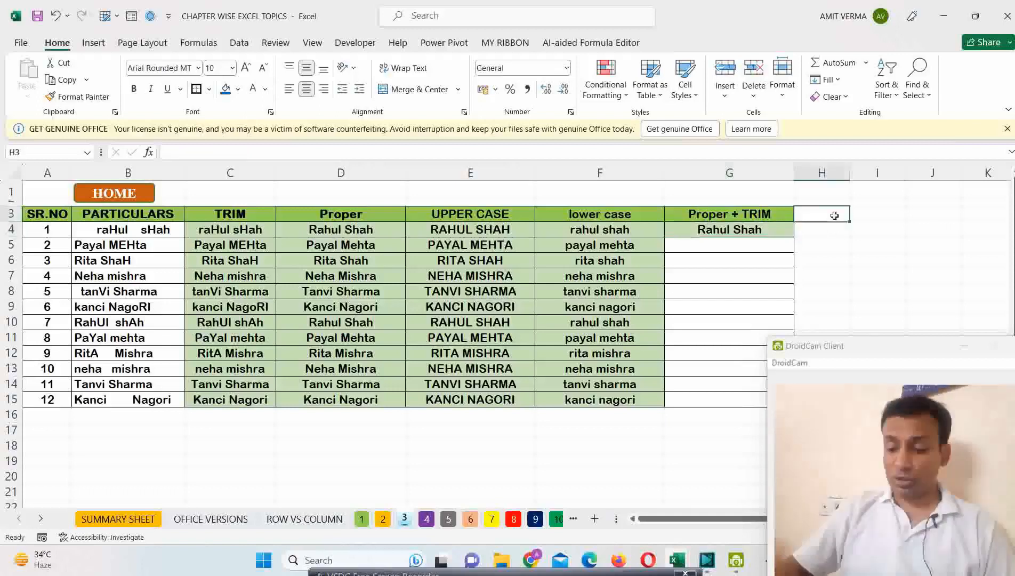
{"action": "key", "text": "Right"}
{"action": "type", "text": "copy"}
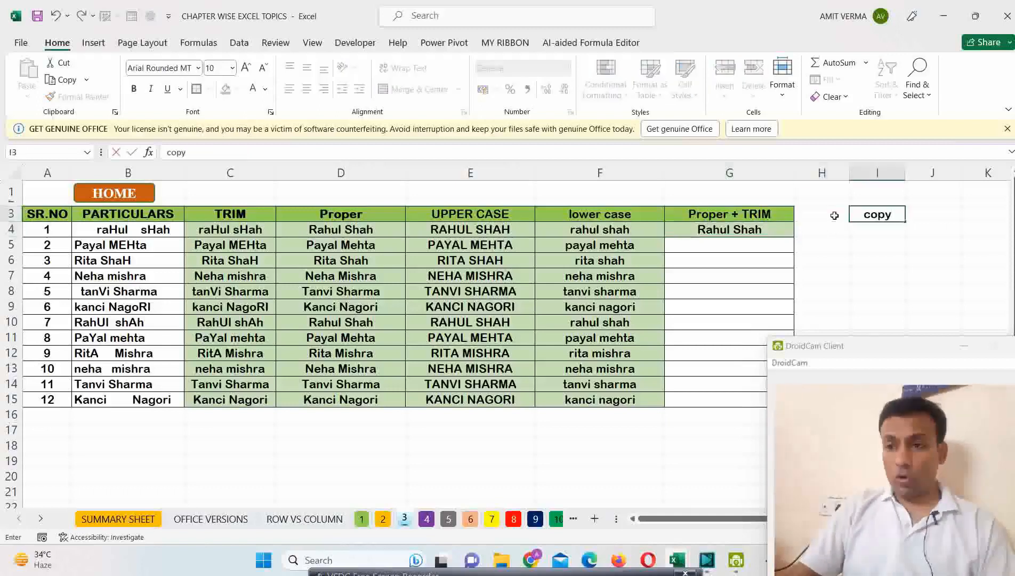
{"action": "type", "text": " and paste"}
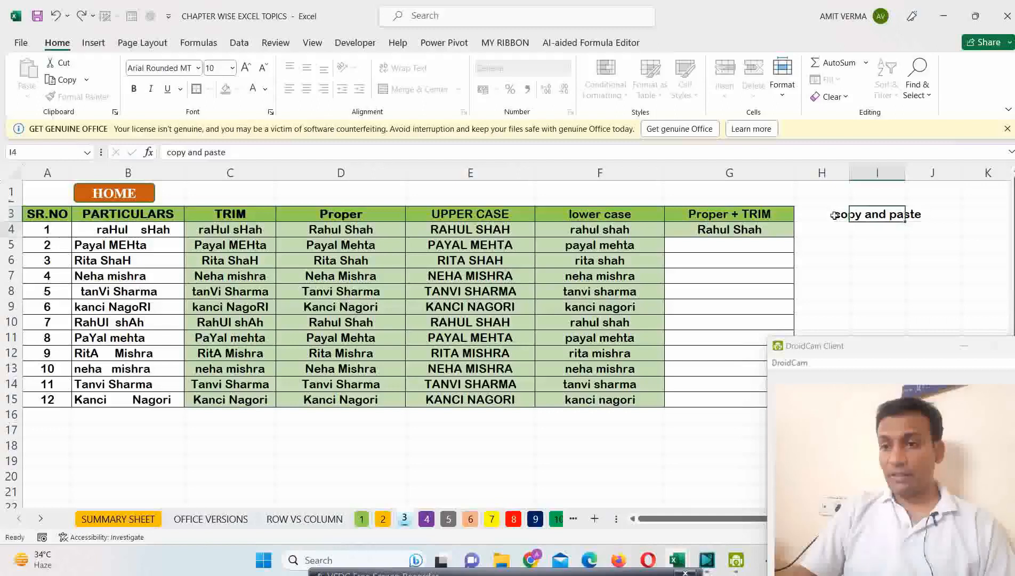
{"action": "key", "text": "Return"}
{"action": "type", "text": "drag"}
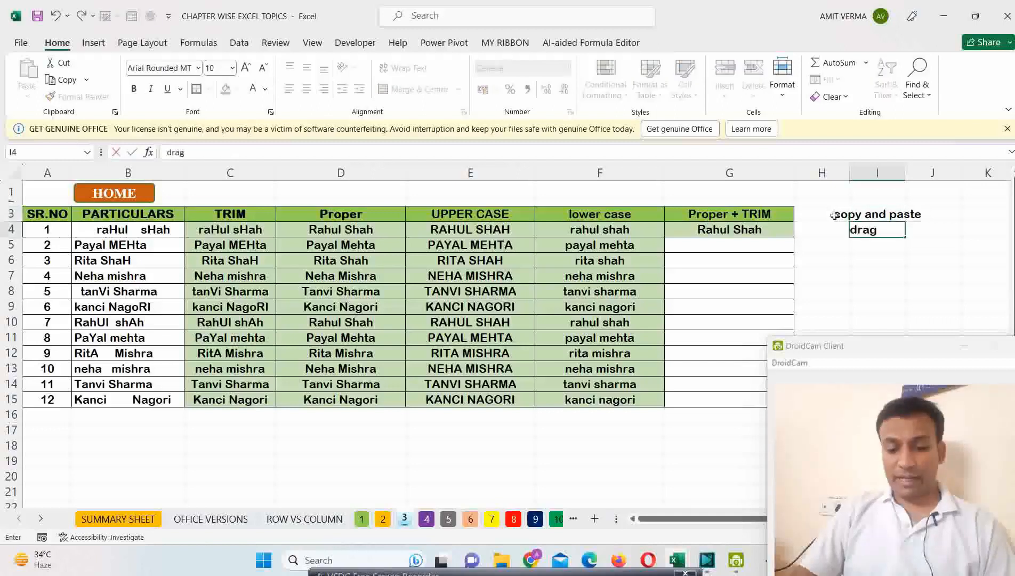
{"action": "type", "text": " and drop"}
{"action": "key", "text": "Return"}
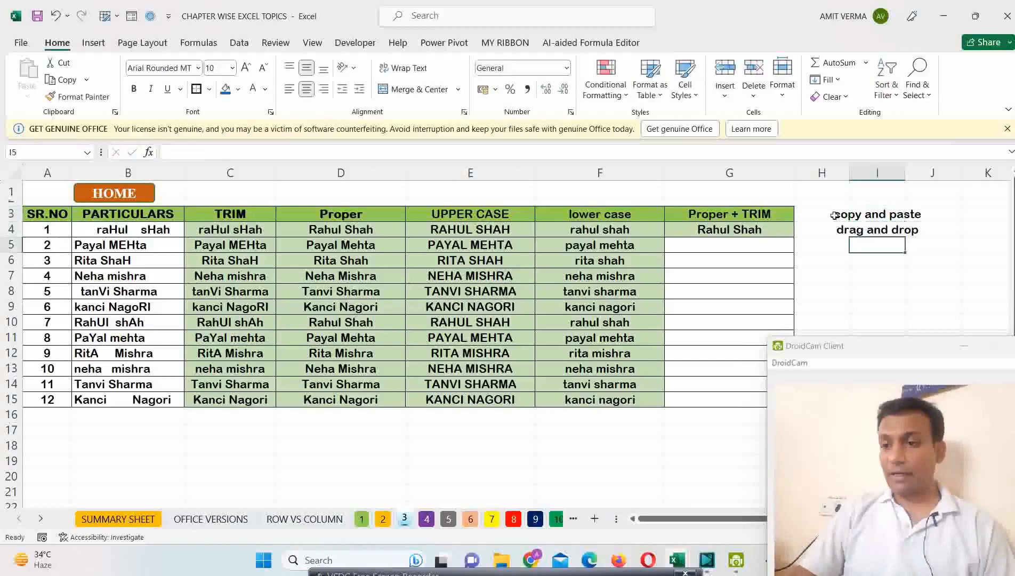
Step: Add "double click" in I5 and "ctrl+d" in I6 to the list of fill methods
{"action": "type", "text": "double "}
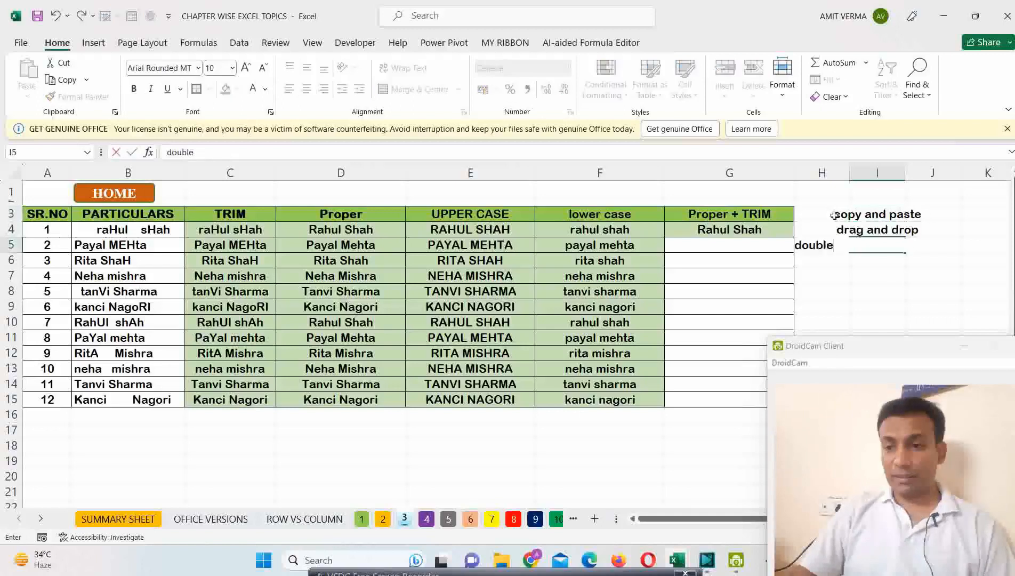
{"action": "type", "text": "click"}
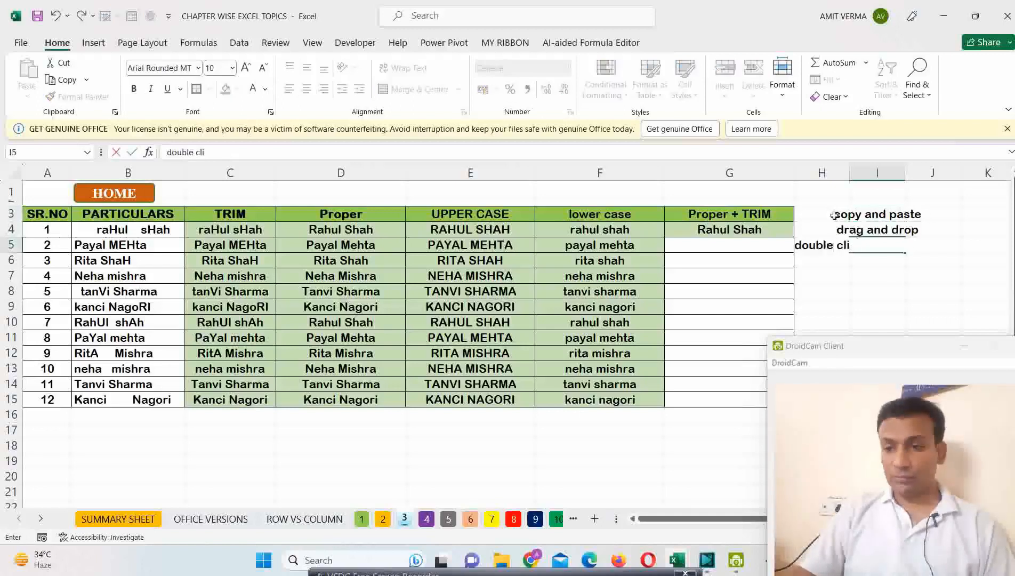
{"action": "key", "text": "Return"}
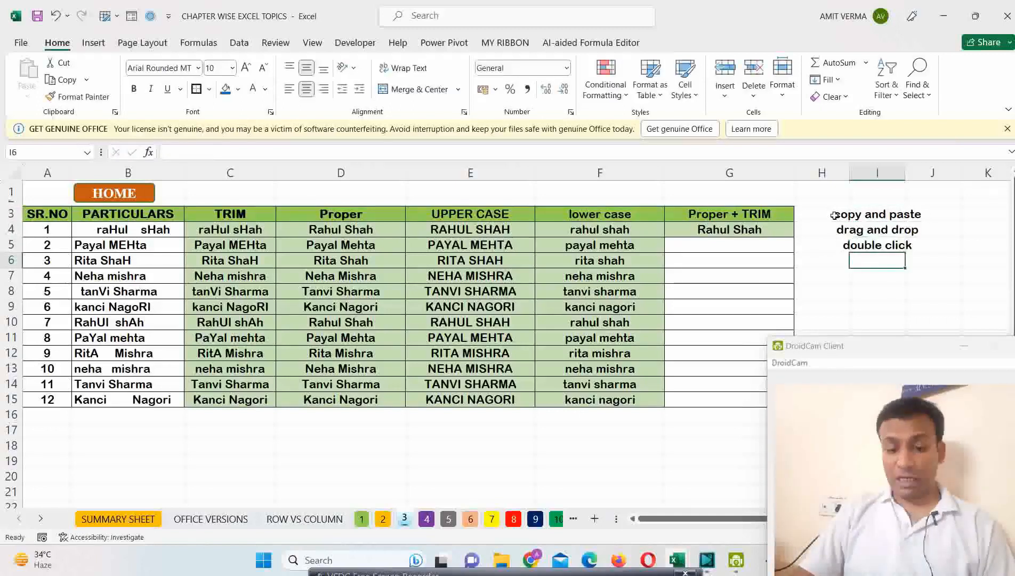
{"action": "type", "text": "ctrl=d"}
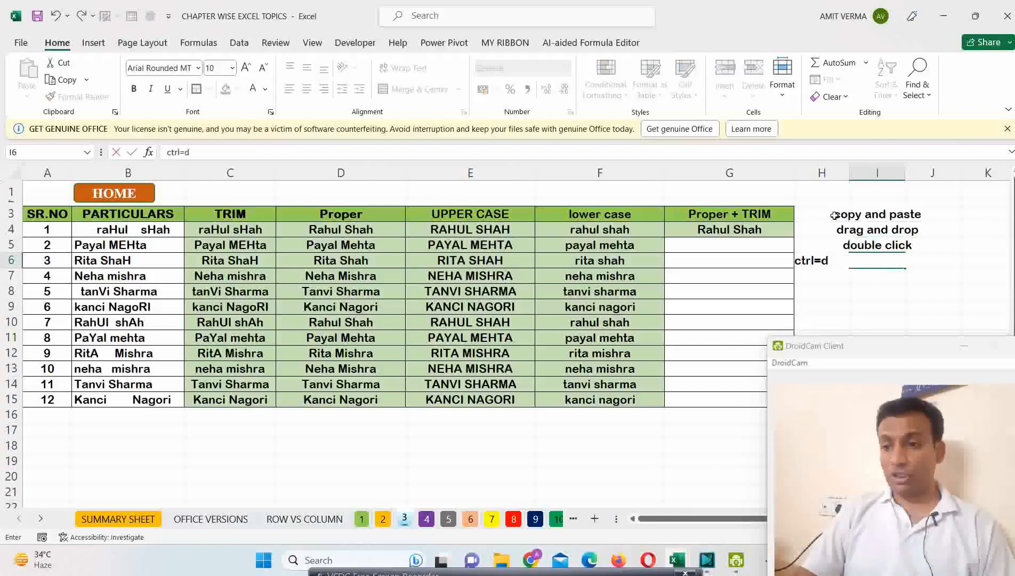
{"action": "key", "text": "Return"}
{"action": "key", "text": "Up"}
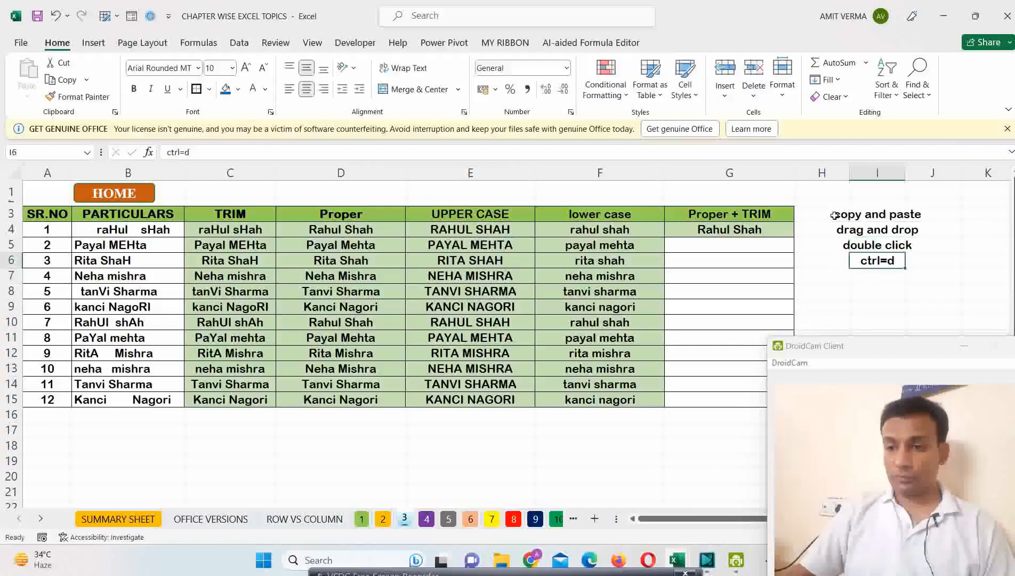
{"action": "type", "text": "ctrl+d"}
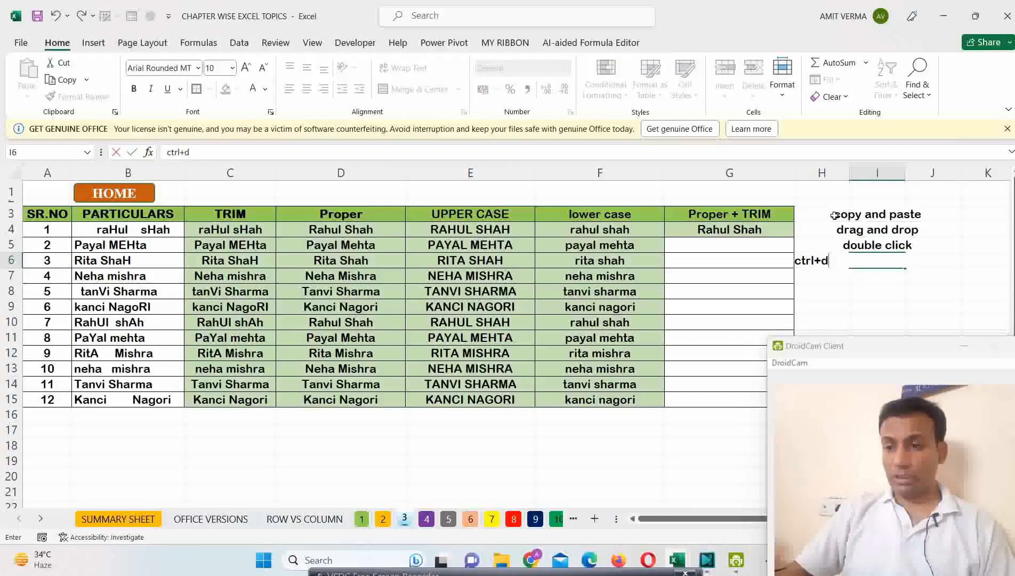
{"action": "key", "text": "Return"}
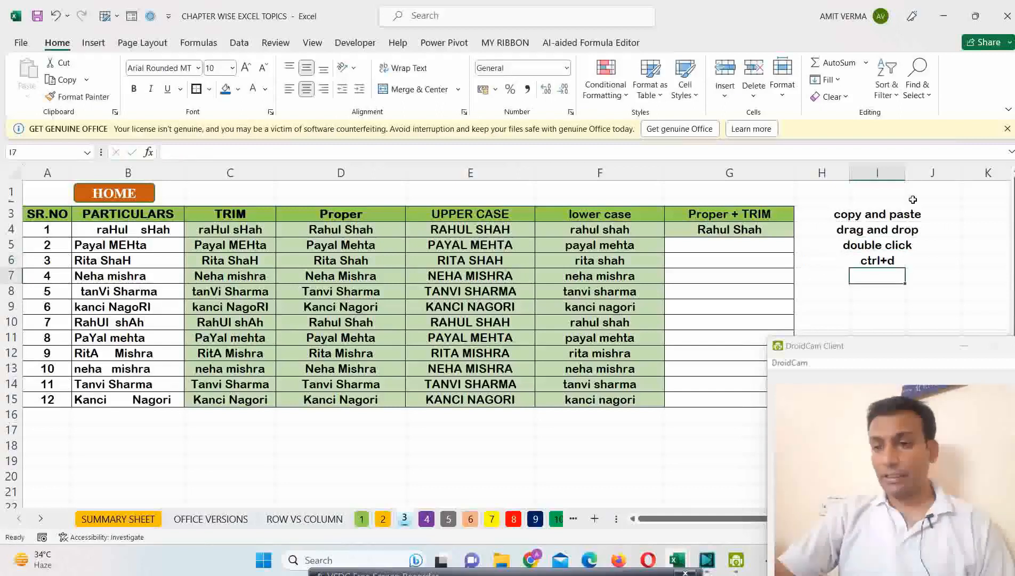
Step: Autofit column I to the width of its fill-method entries
{"action": "double_click", "coordinate": [905, 172]}
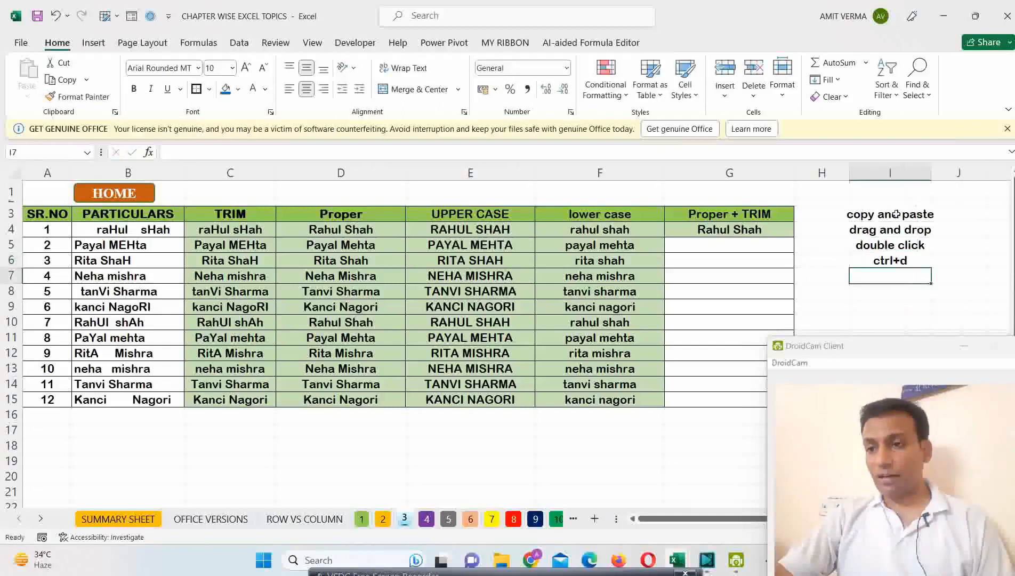
{"action": "left_click_drag", "start_coordinate": [896, 214], "coordinate": [896, 261]}
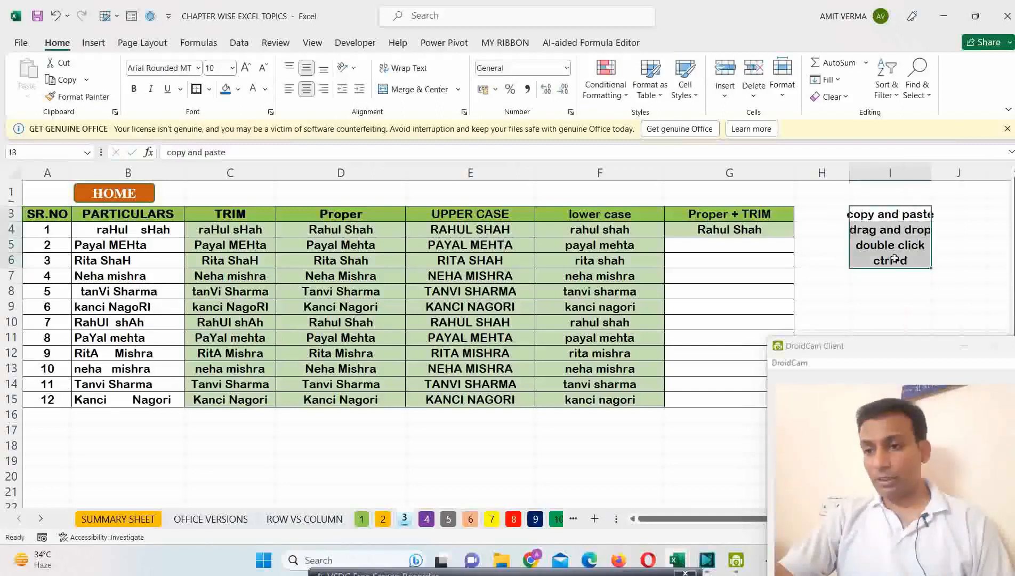
{"action": "double_click", "coordinate": [931, 174]}
Step: Copy the G4 formula into G5:G15, and clear the pasted cells again
{"action": "left_click", "coordinate": [759, 233]}
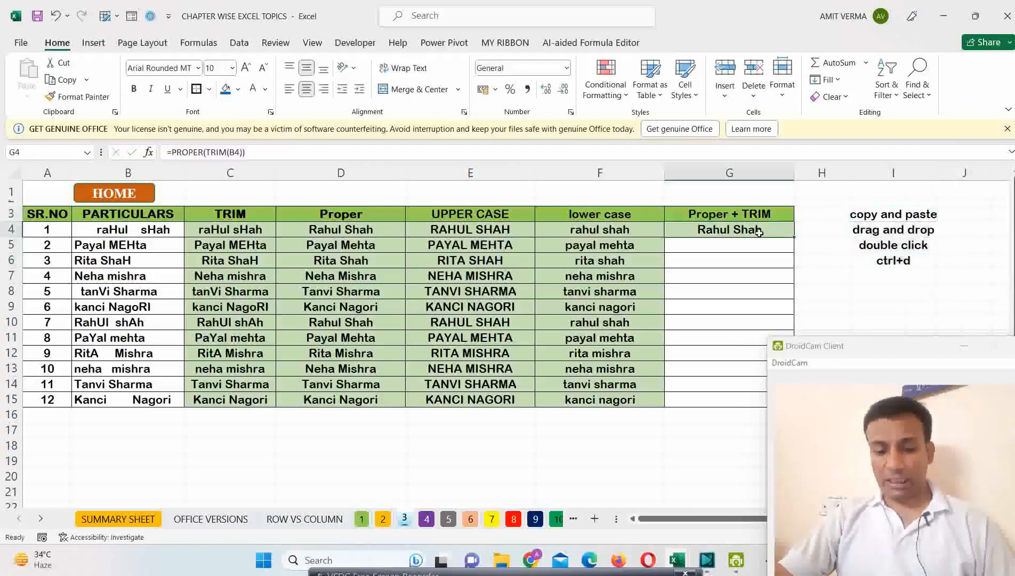
{"action": "key", "text": "ctrl+c"}
{"action": "left_click_drag", "start_coordinate": [746, 245], "coordinate": [726, 392]}
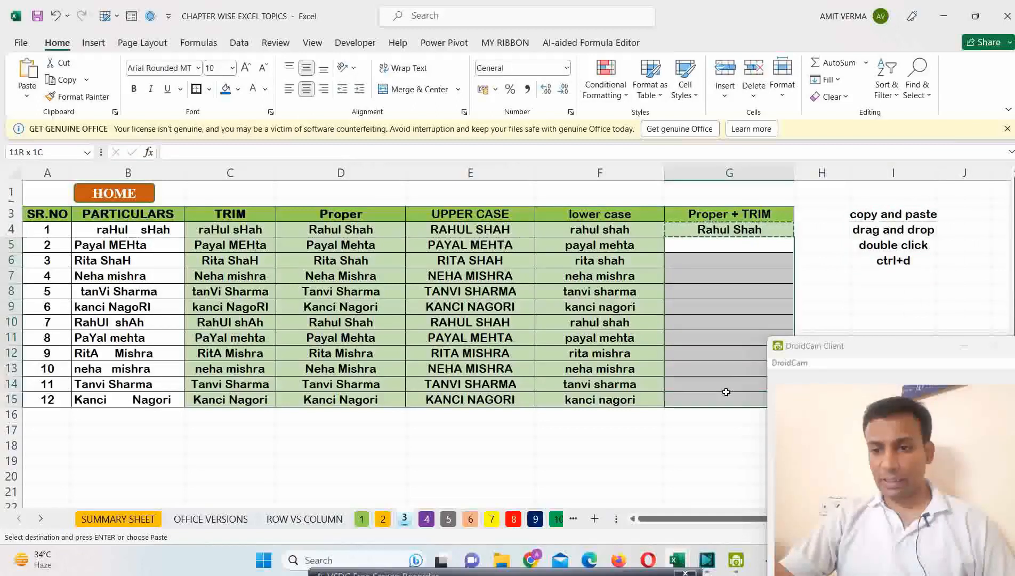
{"action": "key", "text": "ctrl+v"}
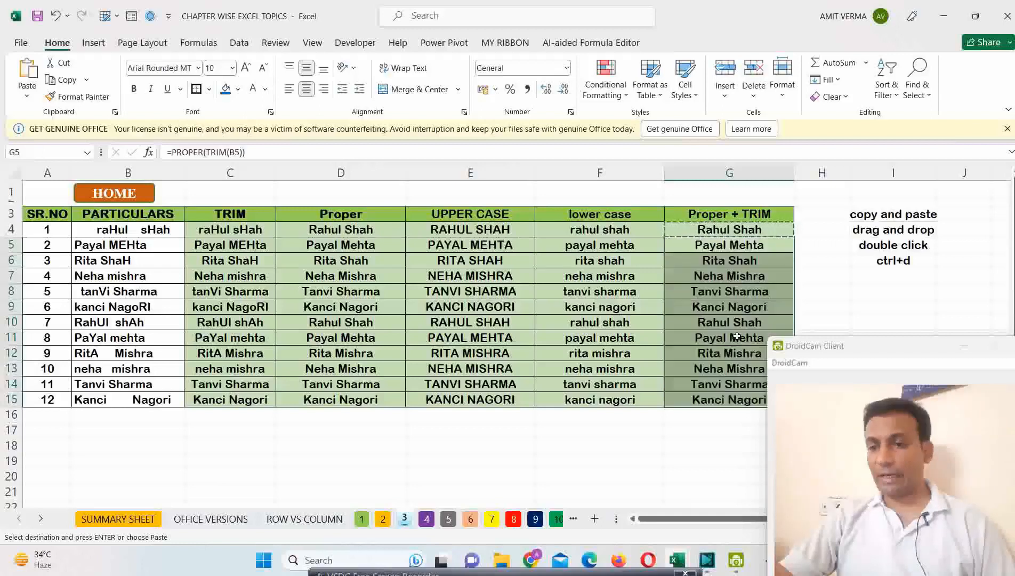
{"action": "key", "text": "Delete"}
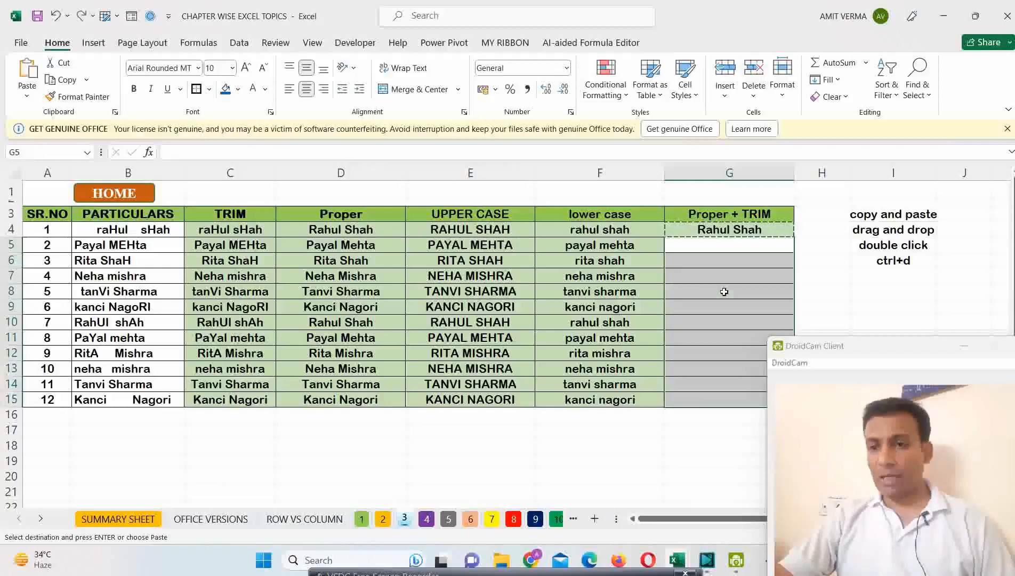
Step: Extend the G4 formula manually down to G15 with the fill handle, and undo the fill
{"action": "left_click", "coordinate": [737, 231]}
{"action": "key", "text": "Escape"}
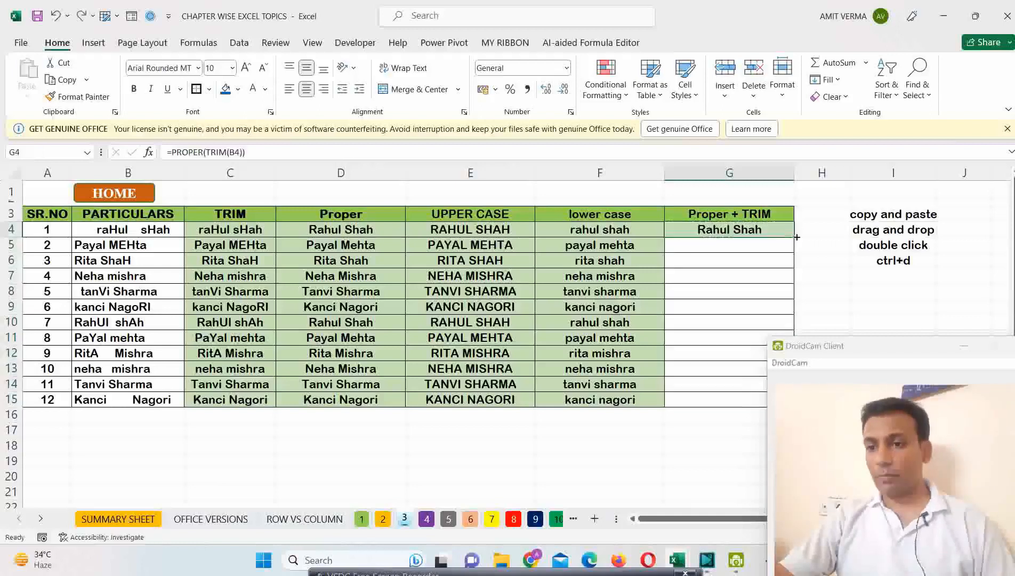
{"action": "left_click_drag", "start_coordinate": [794, 237], "coordinate": [789, 397]}
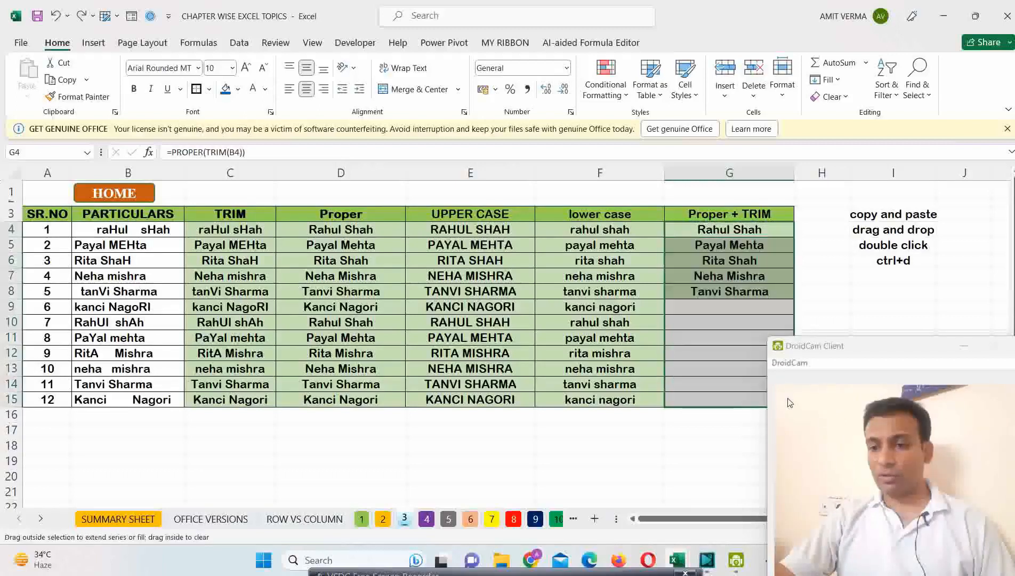
{"action": "left_click", "coordinate": [877, 231]}
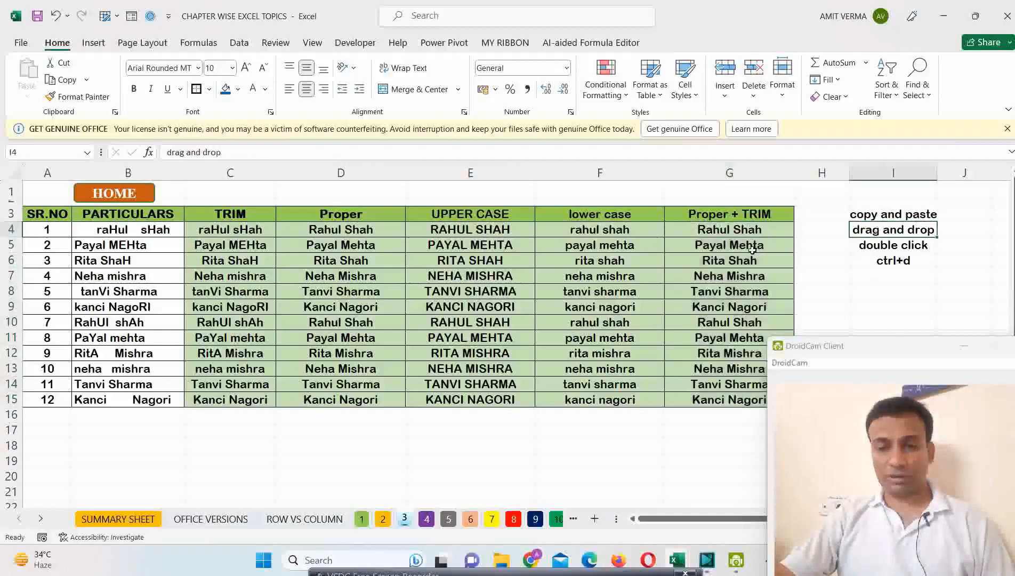
{"action": "key", "text": "ctrl+z"}
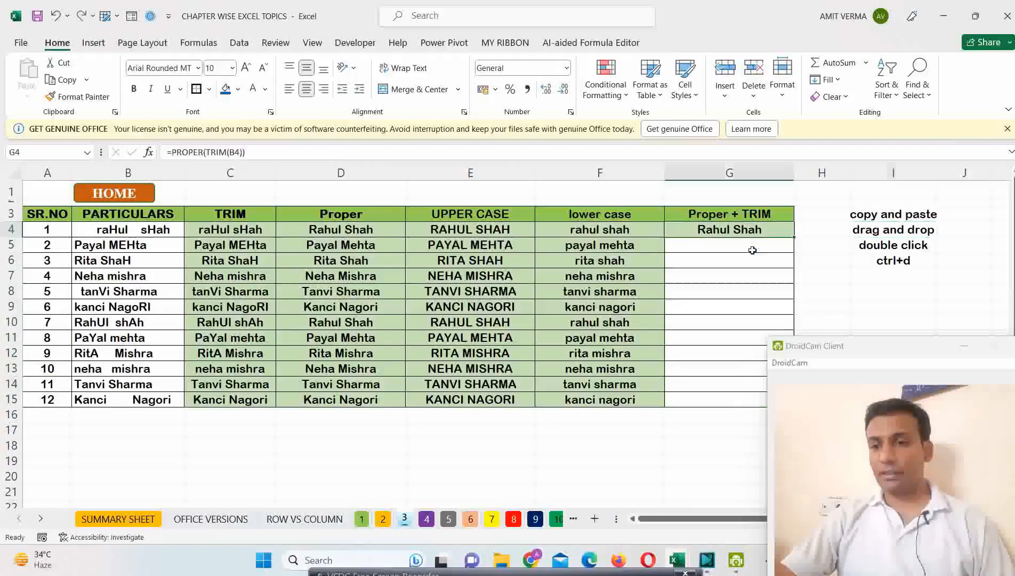
Step: Auto-fill the G4 formula down to the table's last row in one go, and undo it
{"action": "left_click", "coordinate": [885, 244]}
{"action": "left_click", "coordinate": [788, 234]}
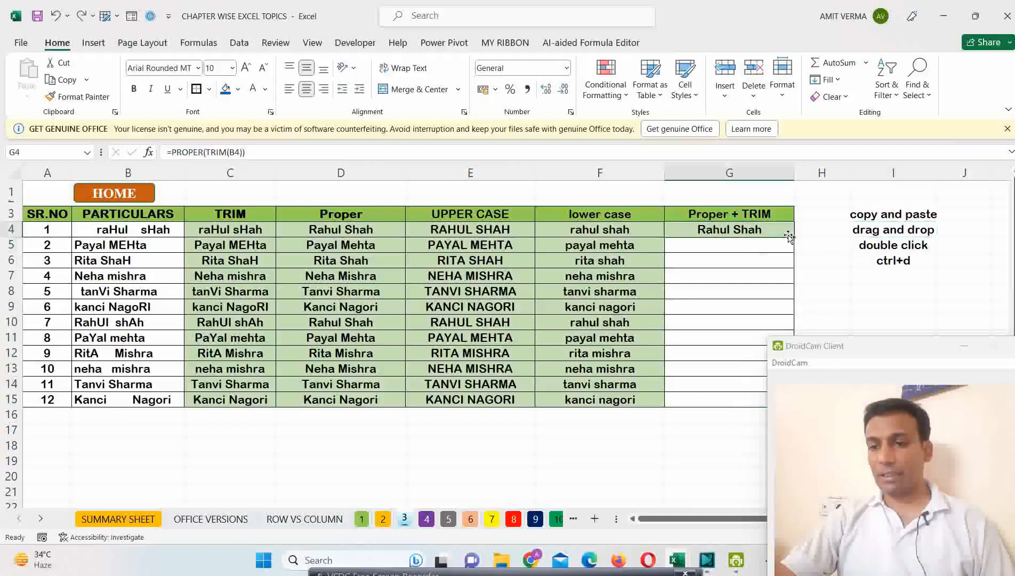
{"action": "double_click", "coordinate": [794, 238]}
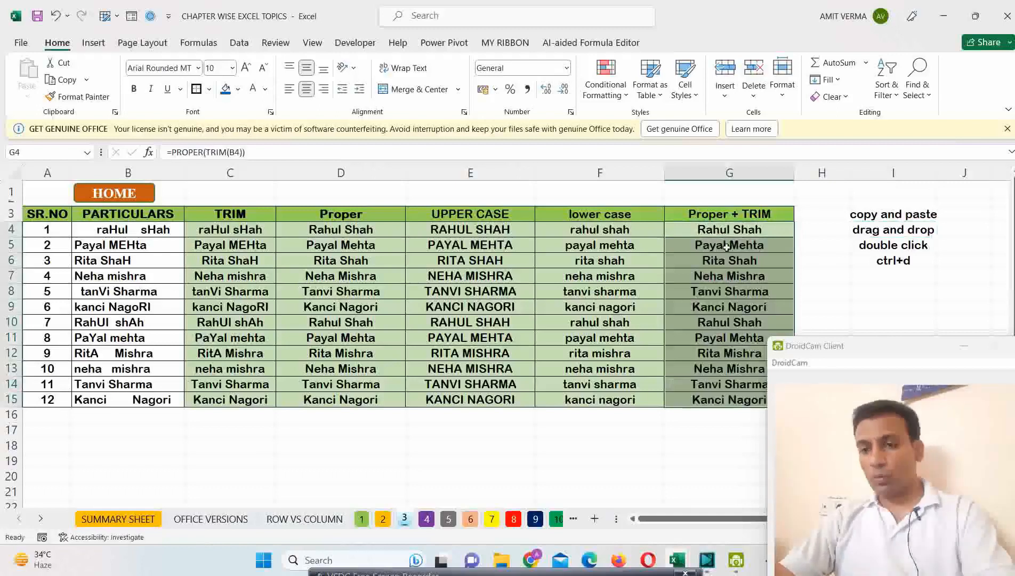
{"action": "key", "text": "ctrl+z"}
Step: Fill the formula from G4 down through G15 with the Fill Down command
{"action": "left_click", "coordinate": [894, 260]}
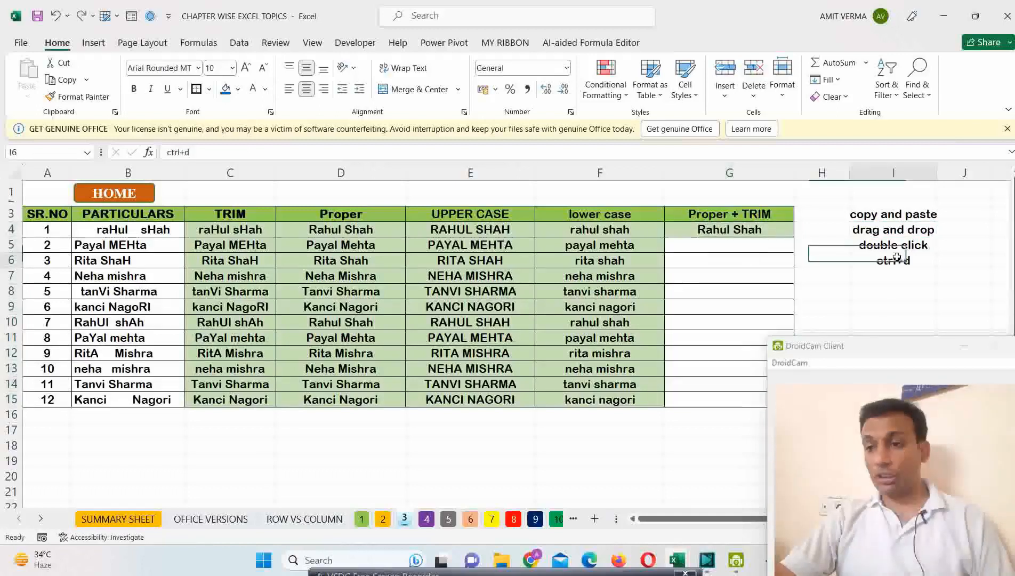
{"action": "left_click_drag", "start_coordinate": [735, 230], "coordinate": [732, 397]}
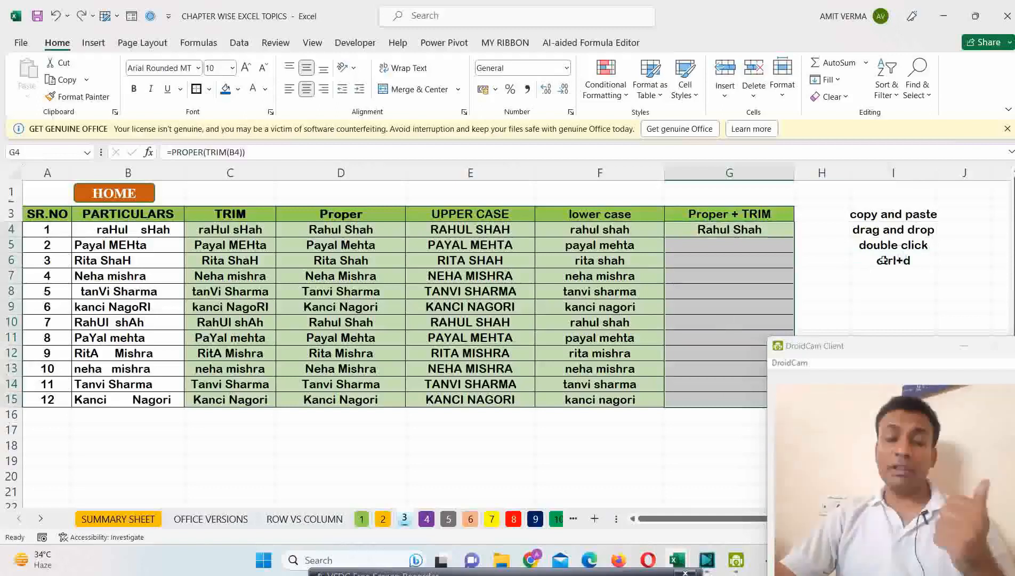
{"action": "left_click", "coordinate": [729, 230]}
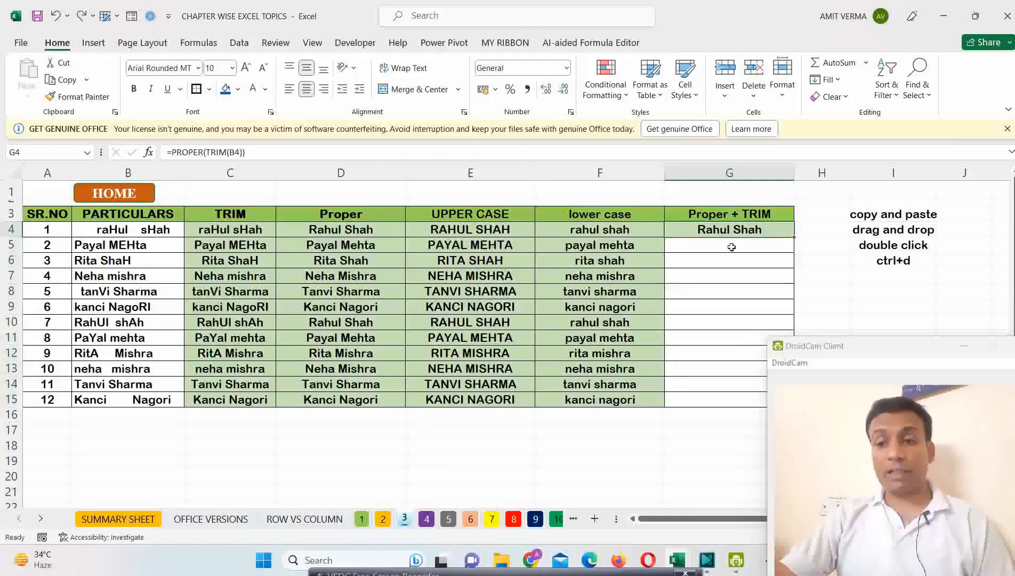
{"action": "left_click_drag", "start_coordinate": [732, 247], "coordinate": [731, 397]}
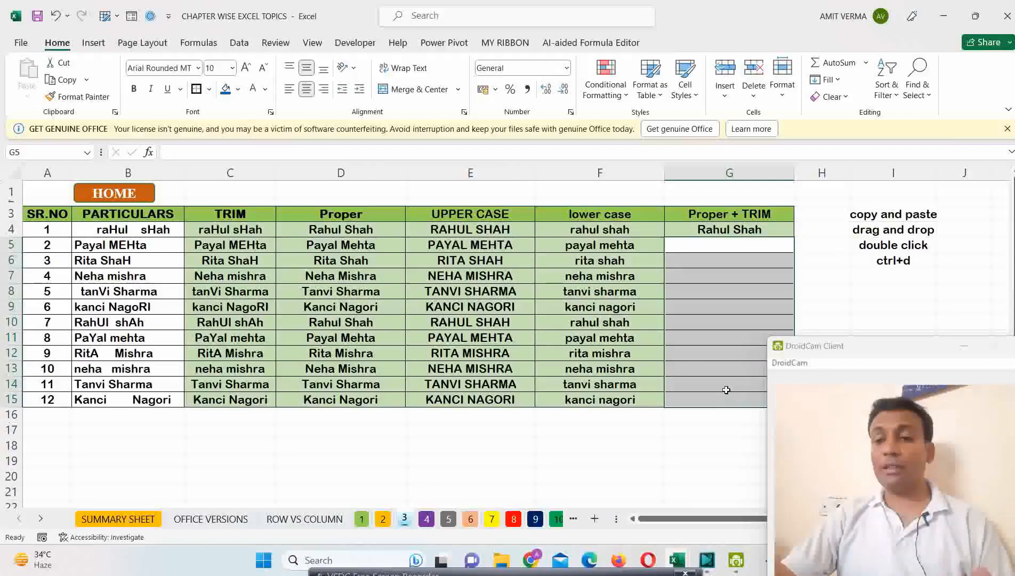
{"action": "left_click", "coordinate": [724, 243]}
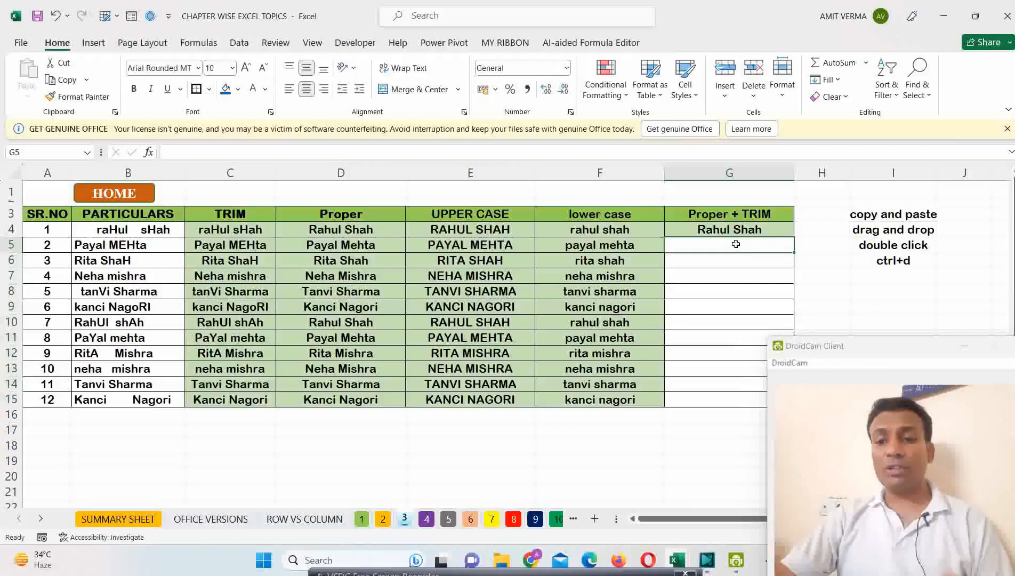
{"action": "left_click", "coordinate": [719, 230]}
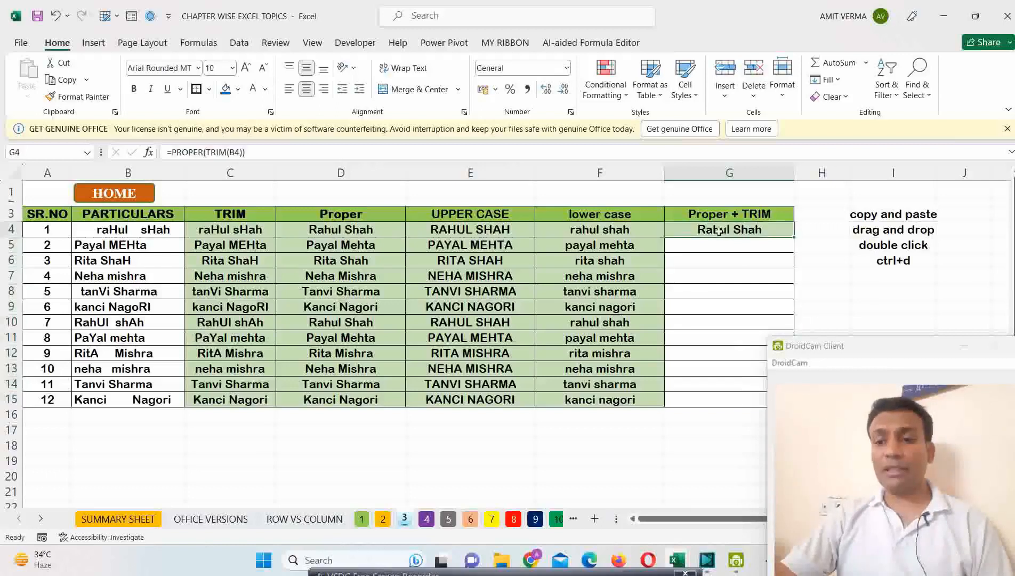
{"action": "left_click_drag", "start_coordinate": [722, 230], "coordinate": [722, 398]}
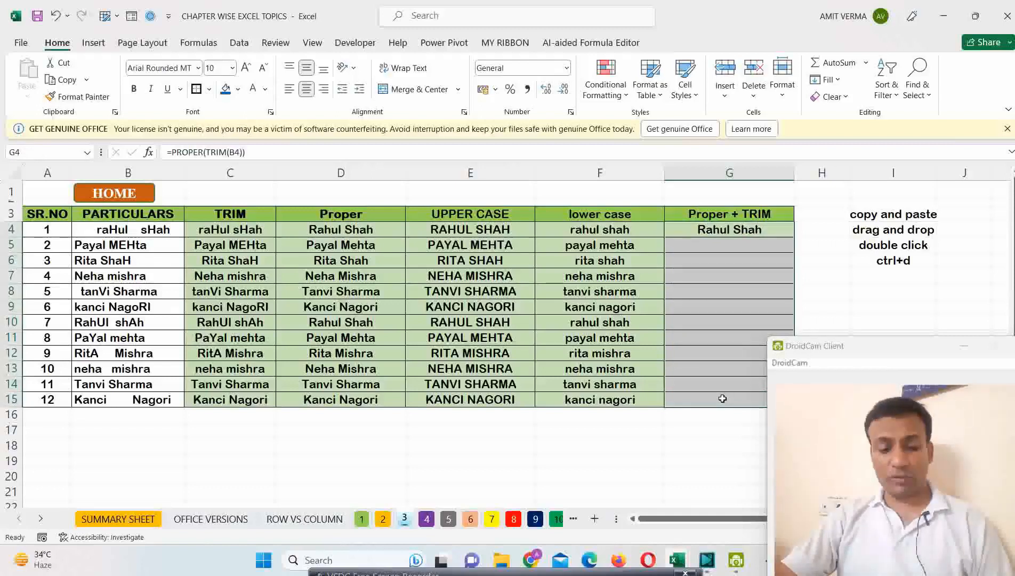
{"action": "key", "text": "ctrl+d"}
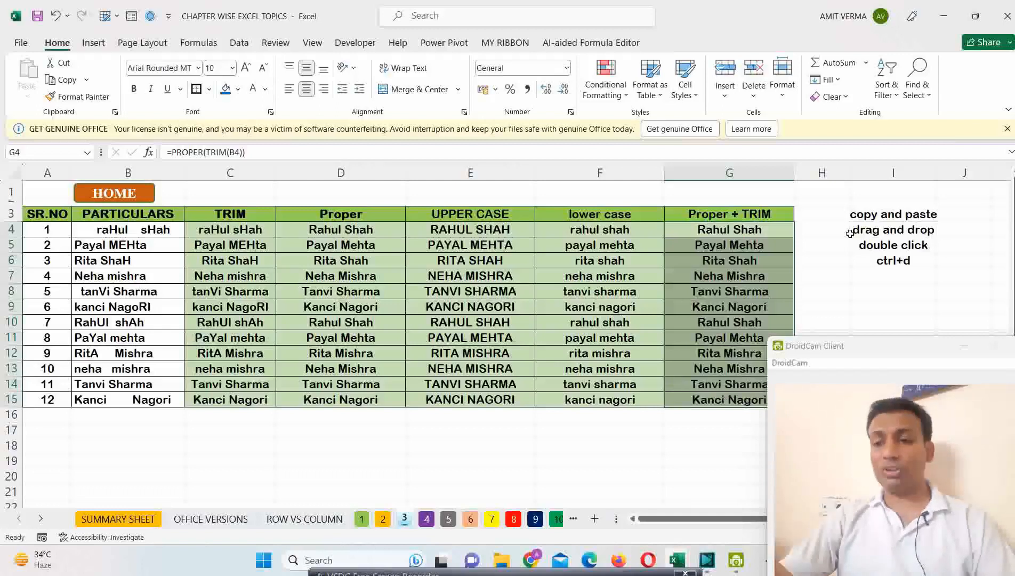
{"action": "left_click_drag", "start_coordinate": [877, 216], "coordinate": [881, 260]}
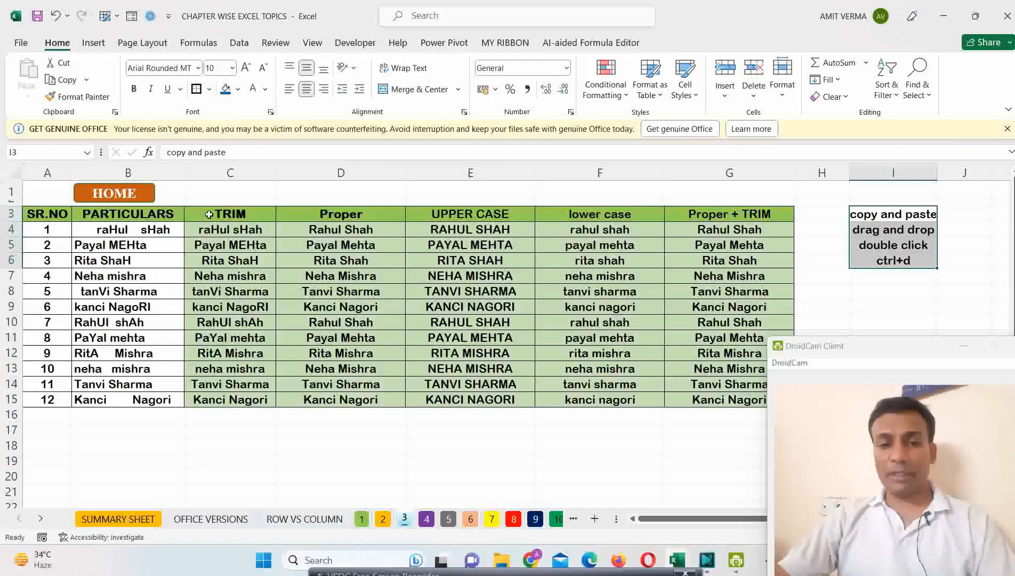
{"action": "left_click_drag", "start_coordinate": [207, 213], "coordinate": [711, 215]}
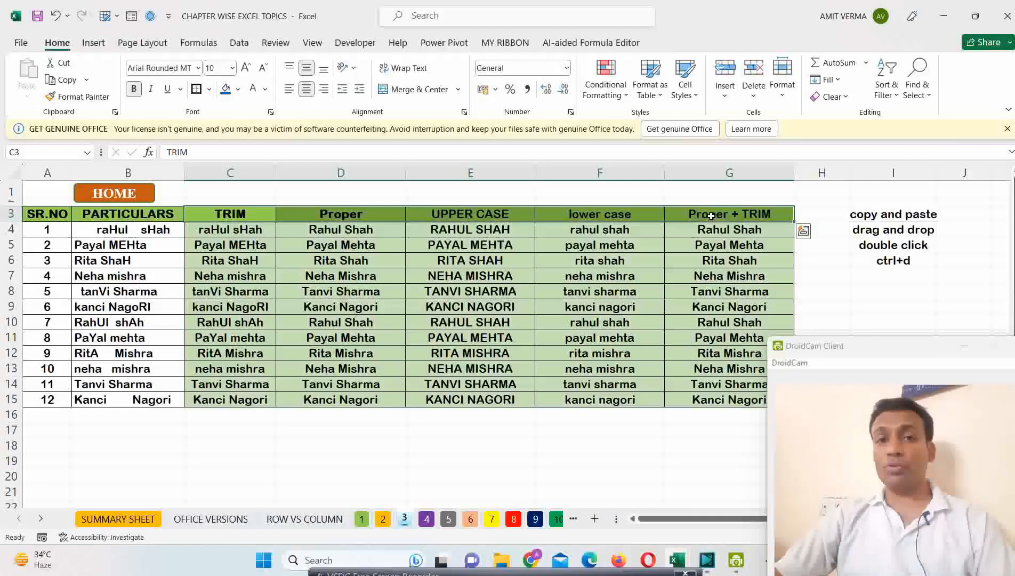
{"action": "left_click_drag", "start_coordinate": [150, 228], "coordinate": [152, 400]}
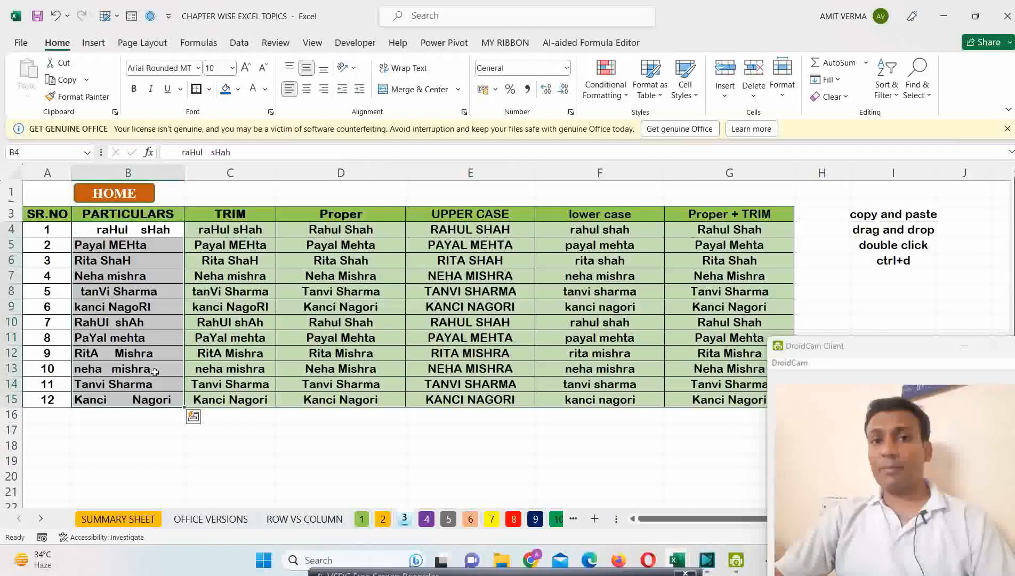
{"action": "left_click", "coordinate": [760, 235]}
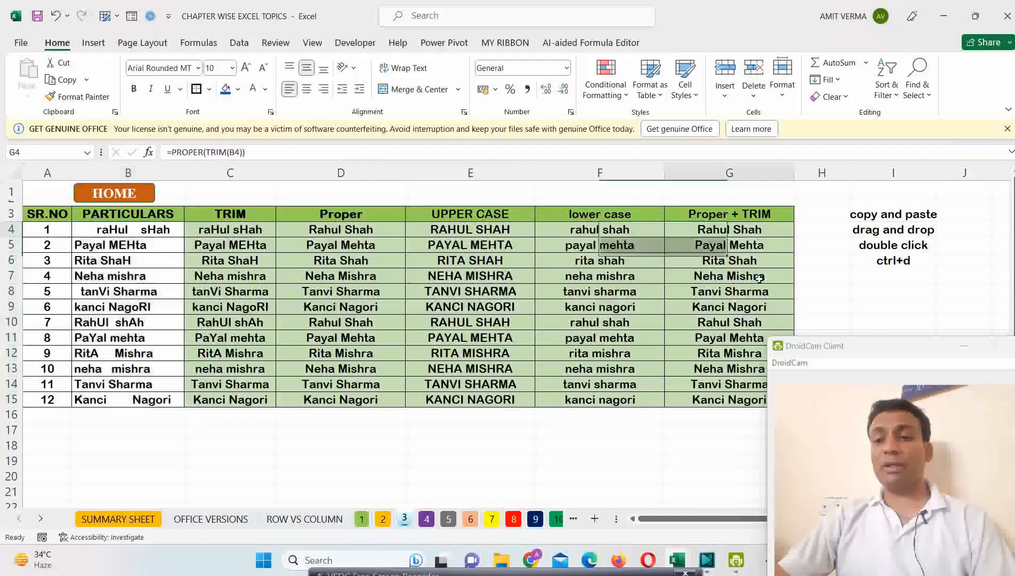
{"action": "left_click_drag", "start_coordinate": [760, 278], "coordinate": [767, 401]}
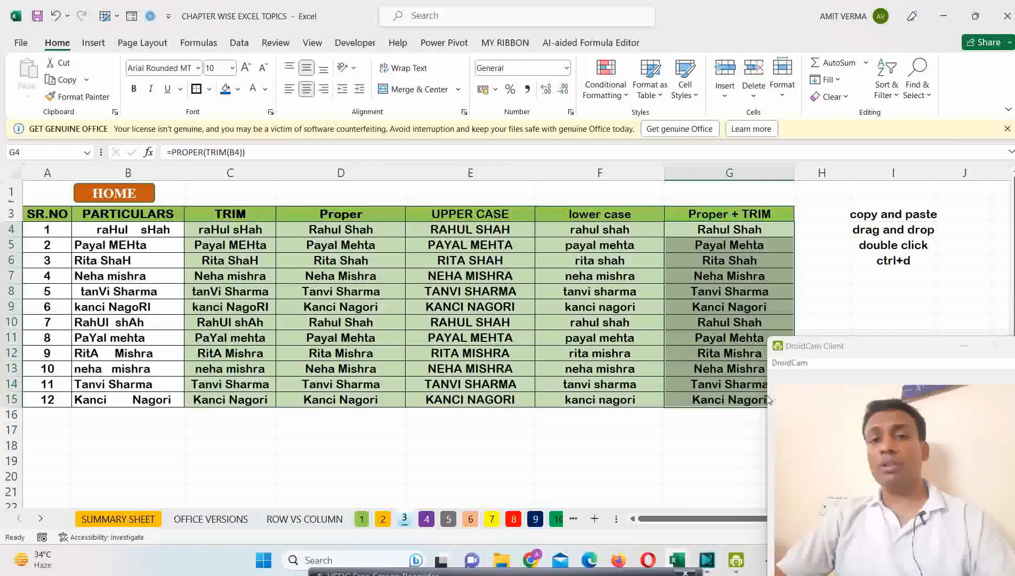
{"action": "left_click_drag", "start_coordinate": [235, 216], "coordinate": [698, 213]}
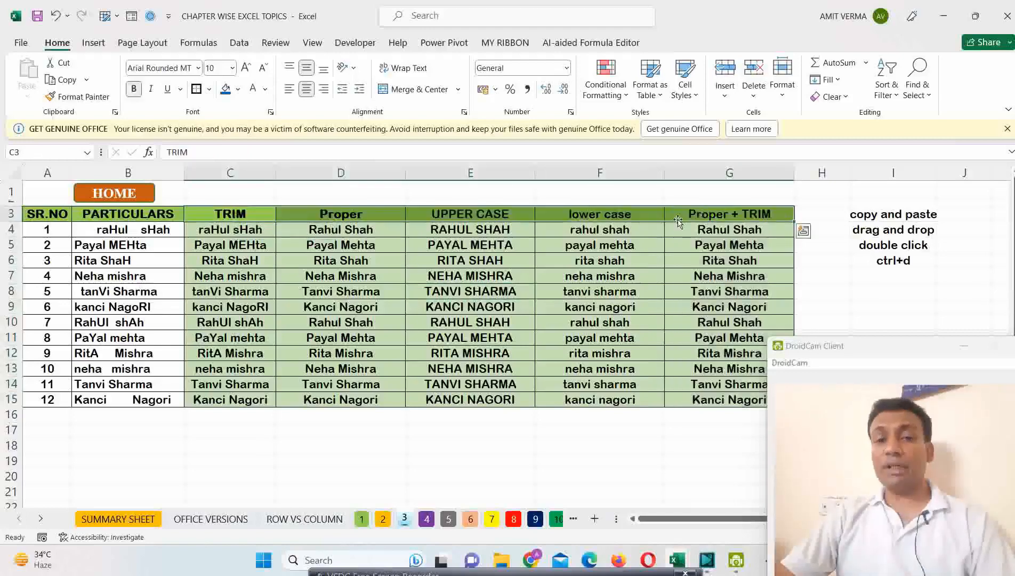